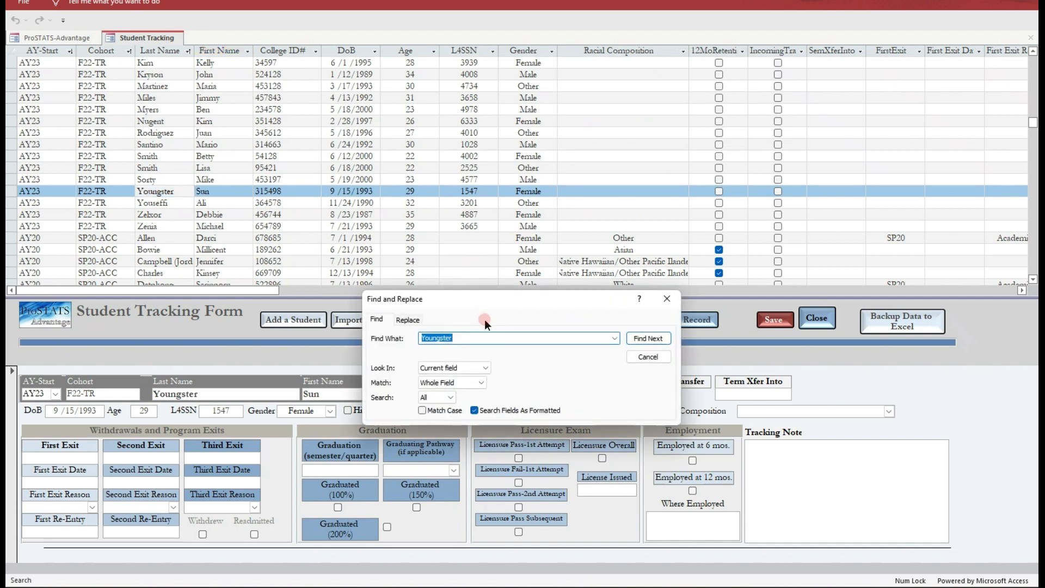
- Search the Last Name field for the student's surname through to the second match, and close the Student Tracking Form
type("cooper")
key("Return")
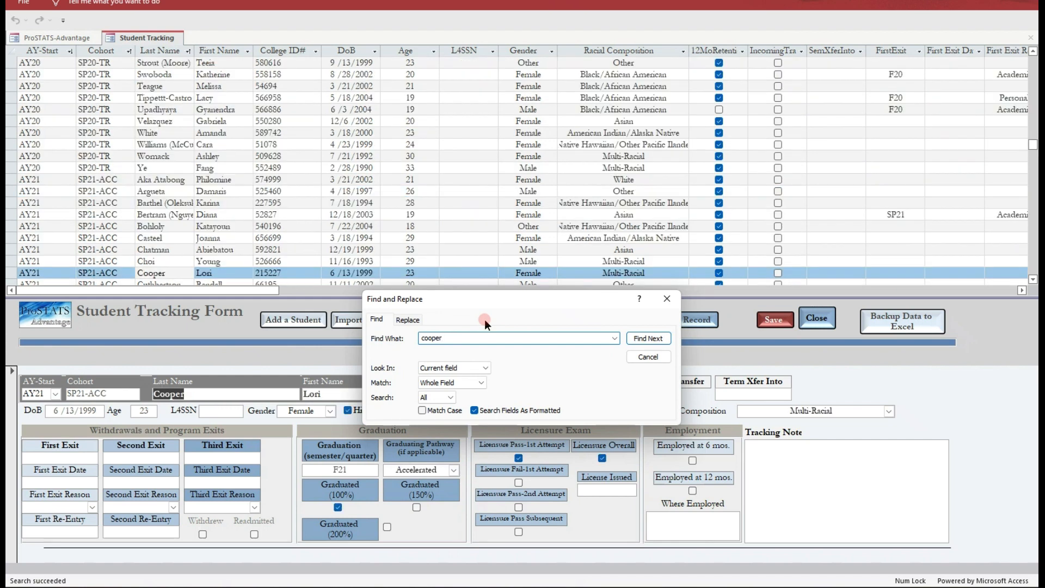
key("Return")
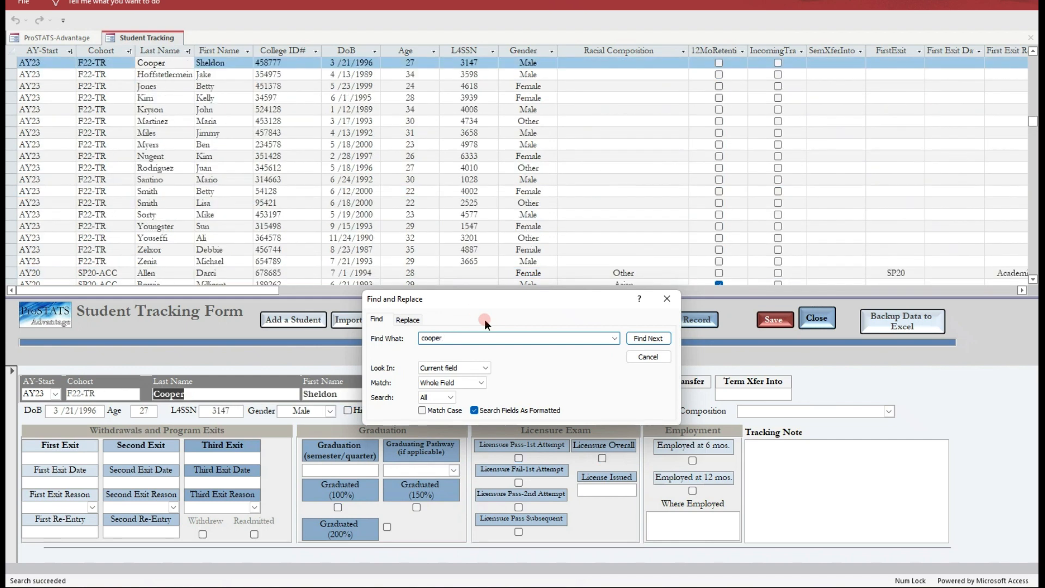
left_click(667, 300)
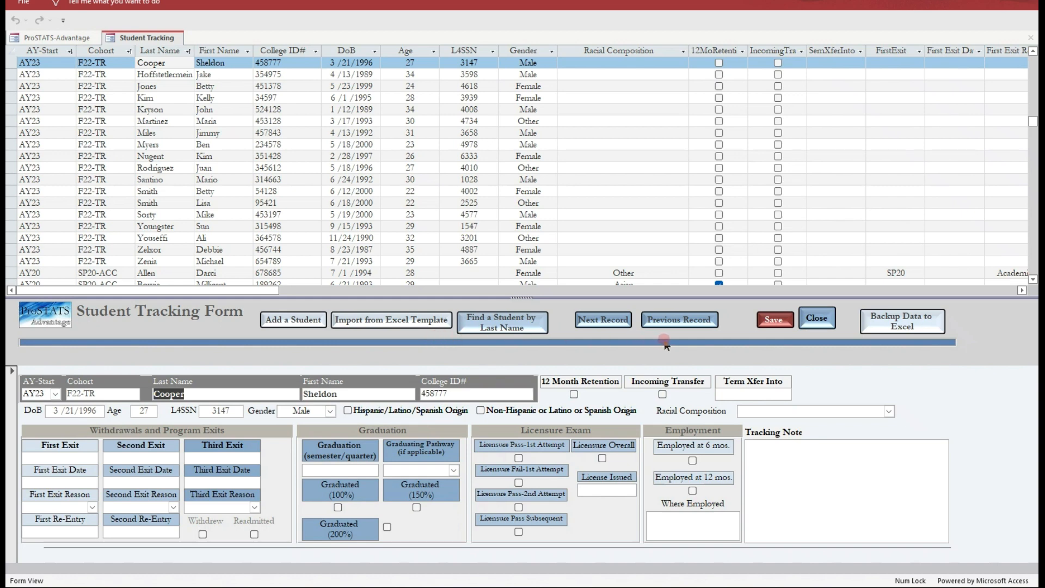
left_click(821, 319)
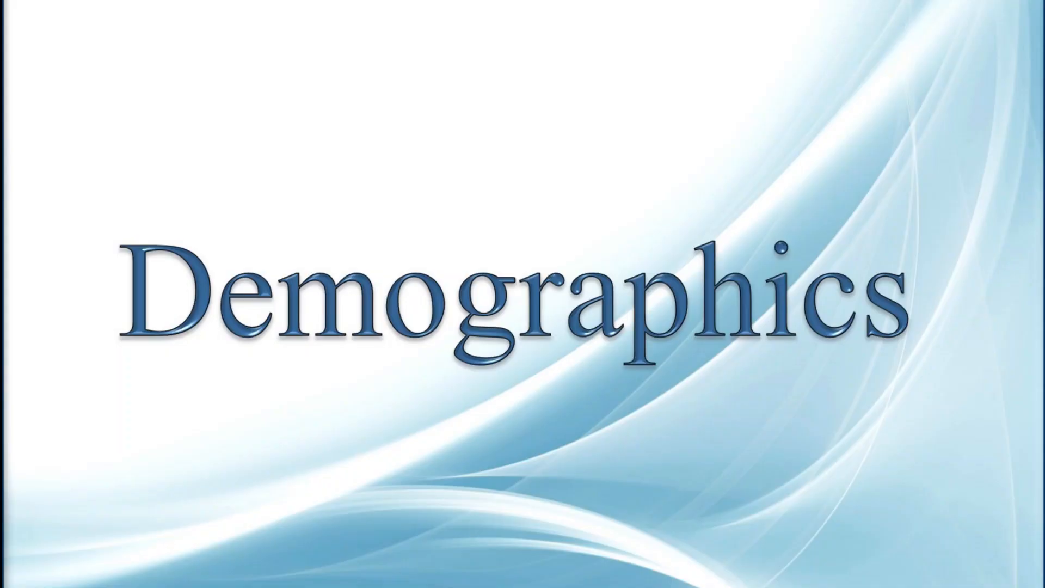
- Open the Beginning Cohort Demographics form for cohort F22-TR from the Demographics-Clinical Information options
left_click(957, 272)
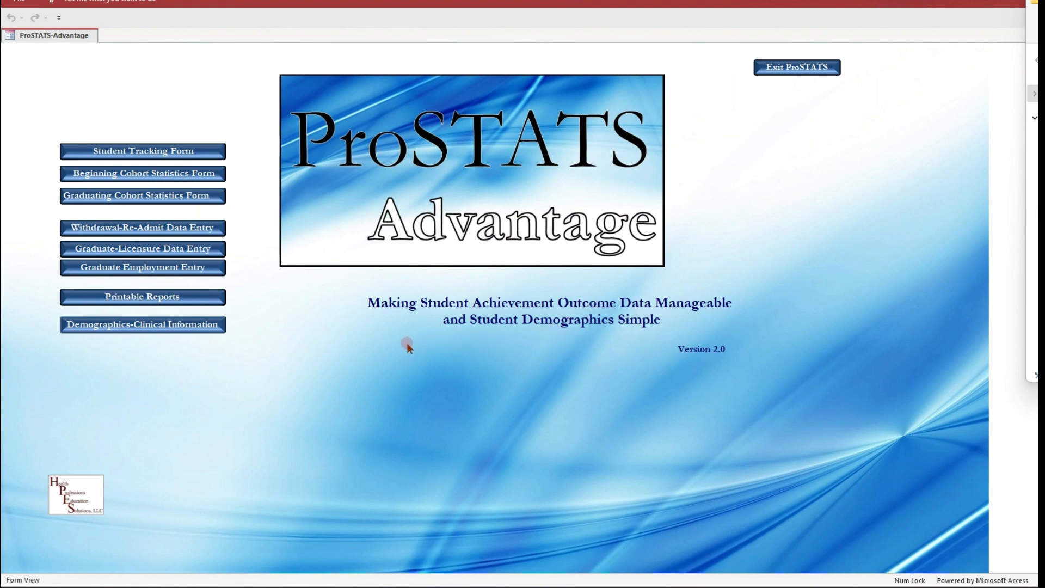
left_click(129, 328)
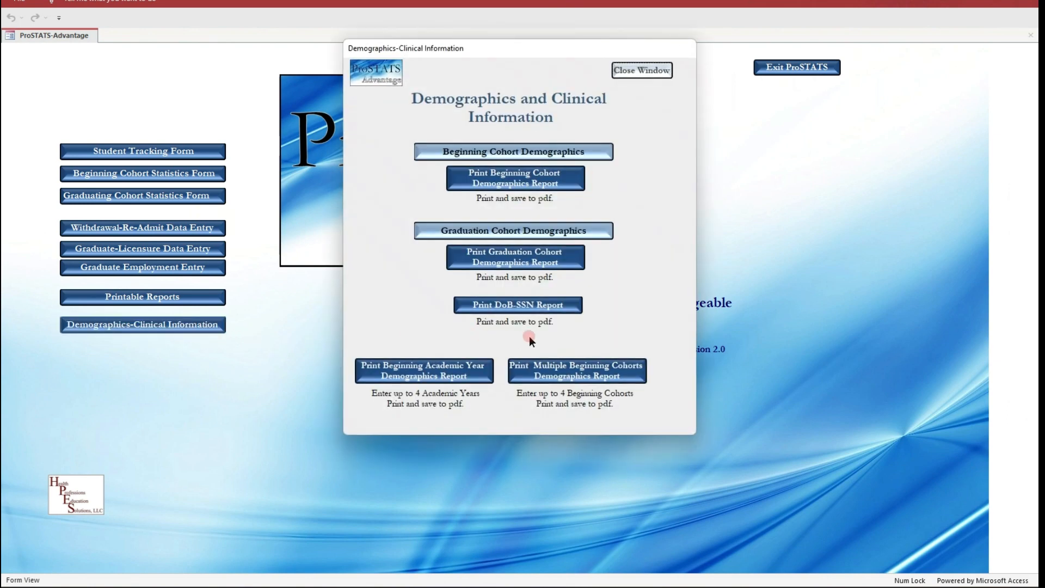
left_click(563, 152)
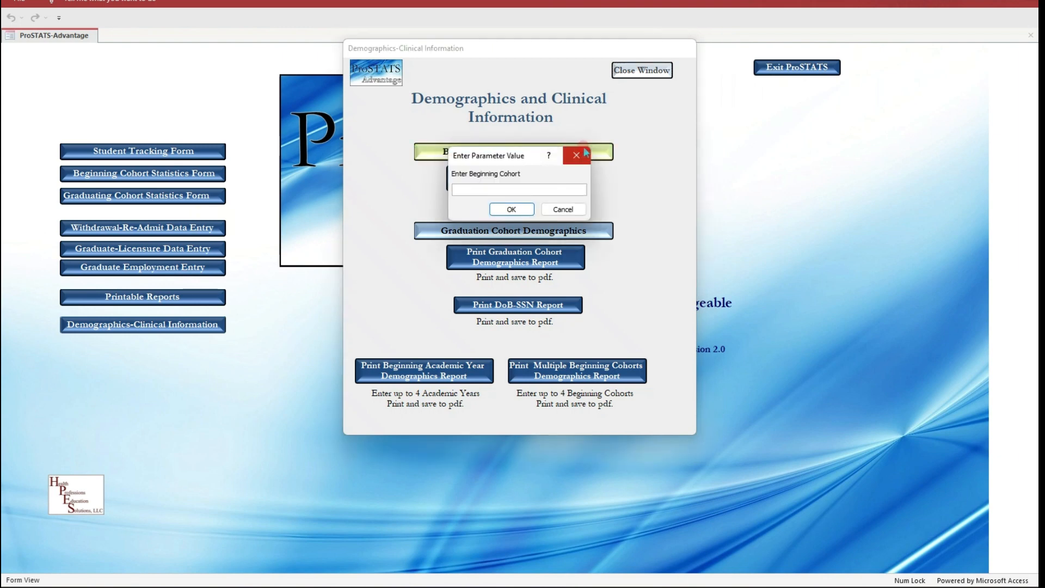
type("f22-tr")
key("Return")
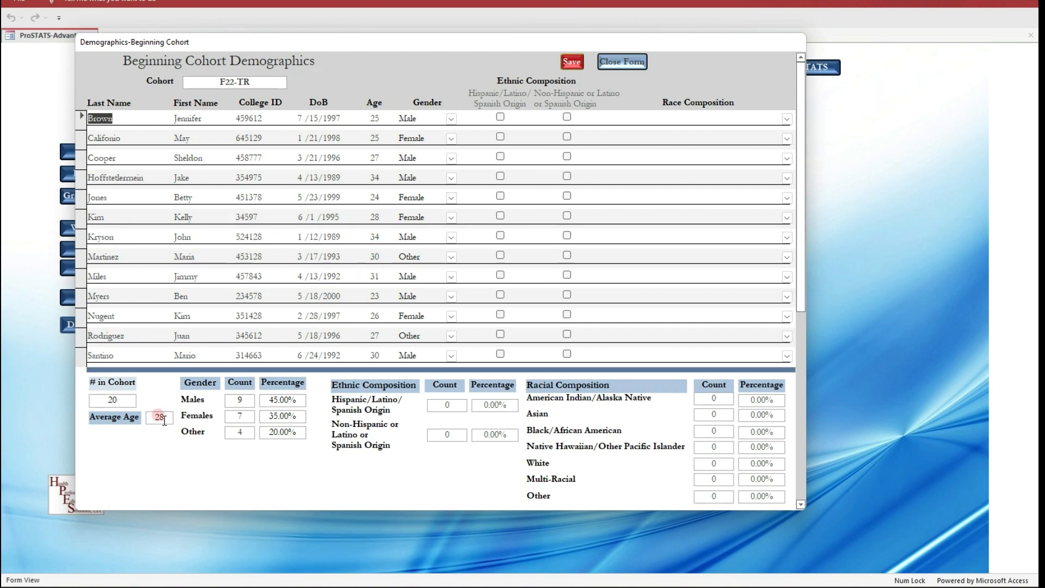
- Set the race composition of the first student to American Indian/Alaska Native and of the second student to White
left_click(450, 158)
left_click(251, 454)
left_click(788, 119)
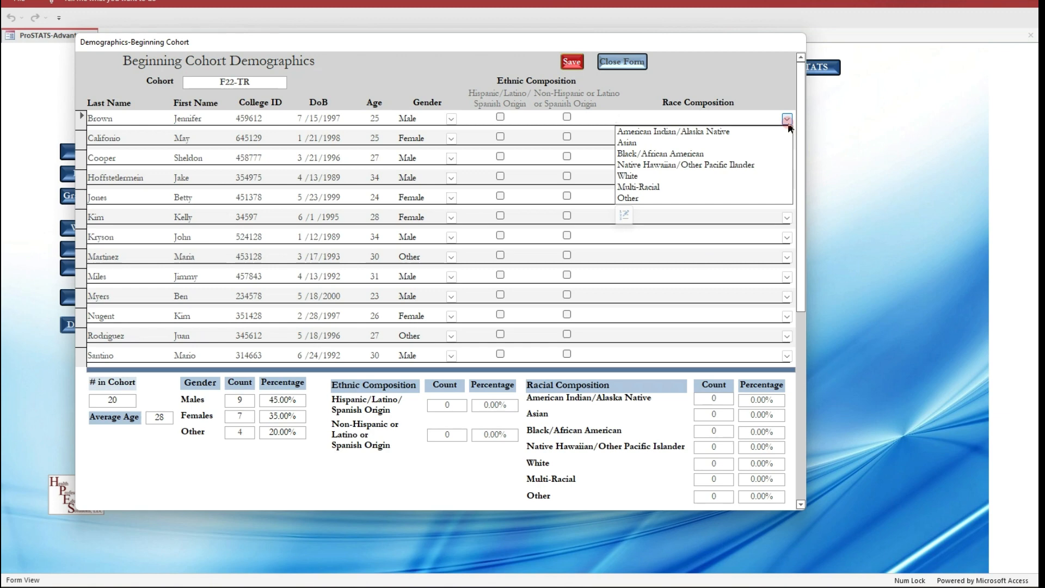
left_click(721, 132)
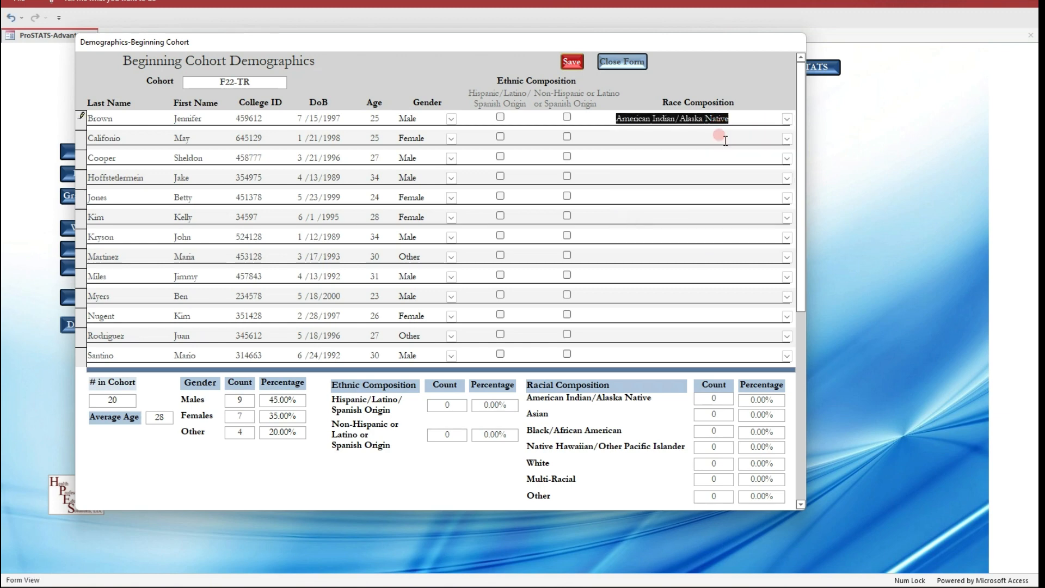
left_click(638, 136)
type("white")
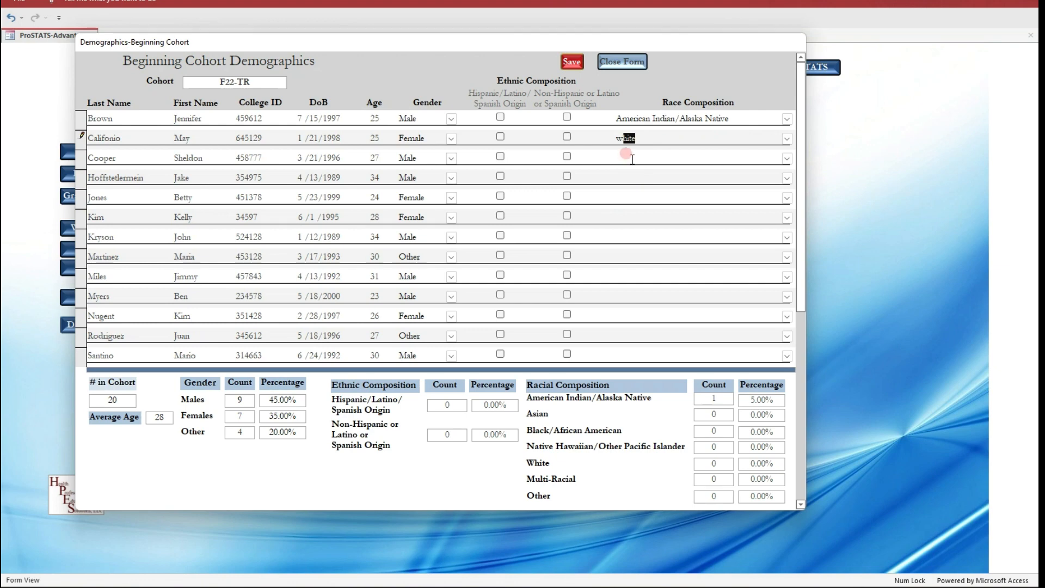
- Set the race composition of the third, fourth and fifth students to Other, Asian and Native Hawaiian/Other Pacific Islander respectively
left_click(632, 159)
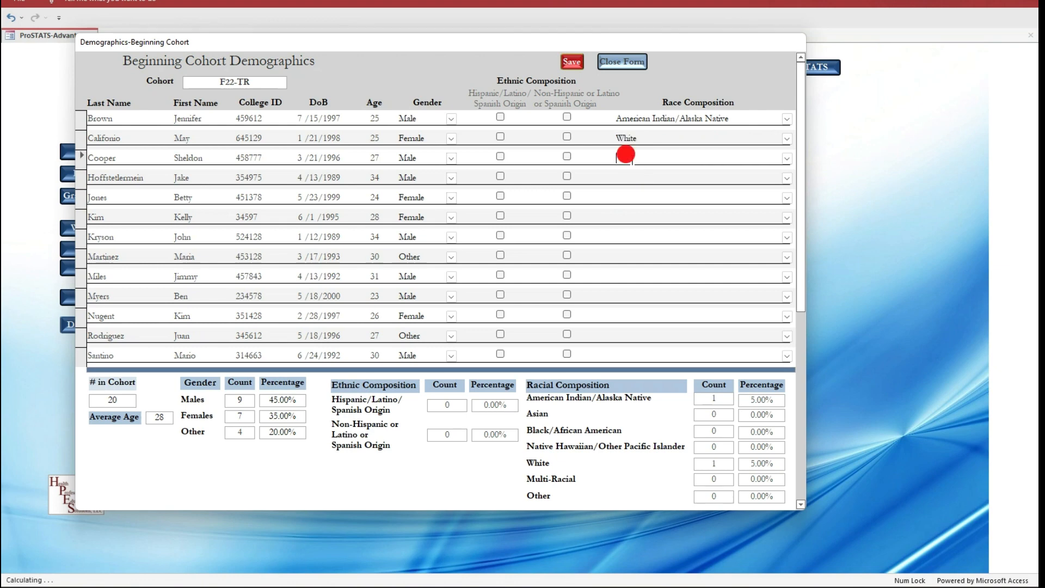
type("other")
left_click(624, 186)
type("asian")
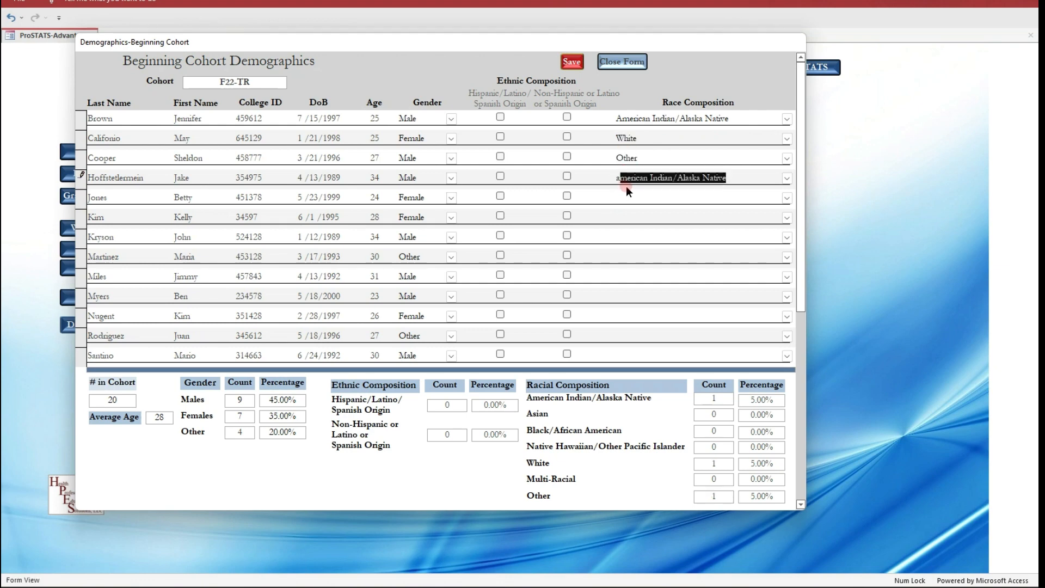
left_click(628, 191)
type("n")
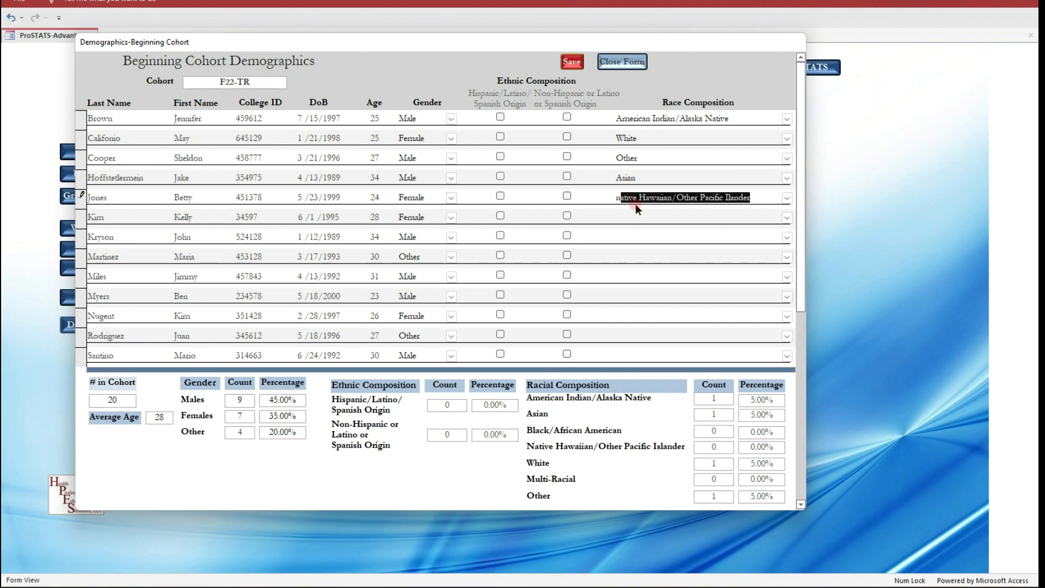
- Set the sixth student's race composition to Native Hawaiian/Other Pacific Islander and the seventh and eighth students' to Black/African American
left_click(629, 213)
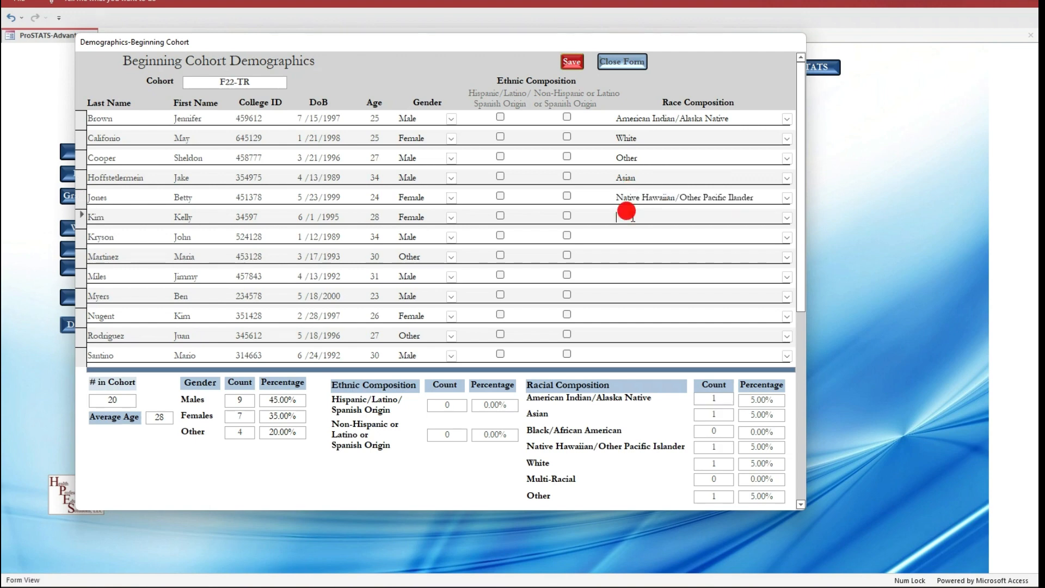
type("n")
left_click(630, 236)
type("b")
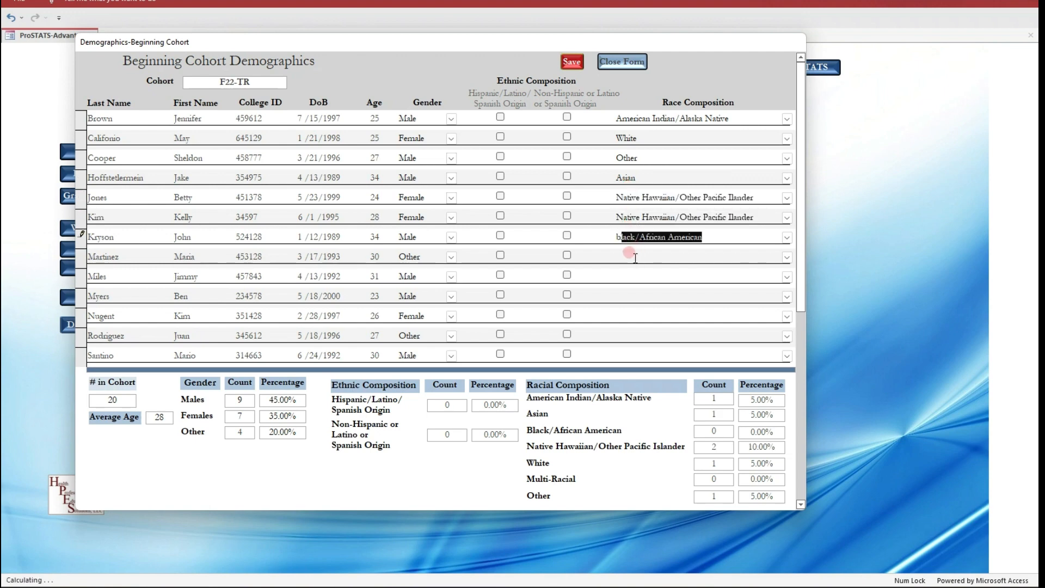
left_click(629, 259)
type("black/African American")
- Set the ninth student's race composition to Other and the tenth and eleventh students' to White
left_click(621, 273)
type("other")
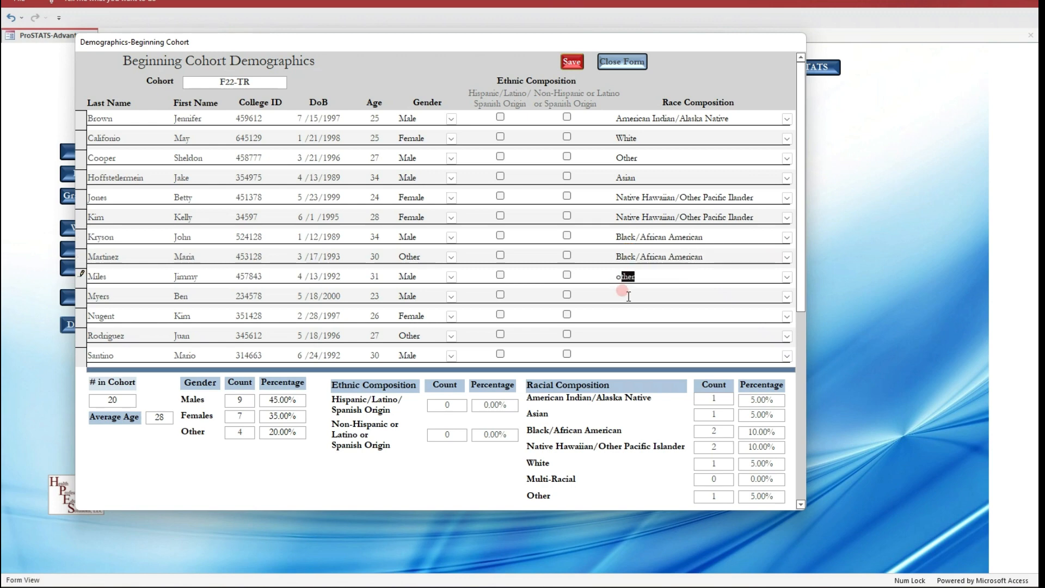
left_click(624, 294)
type("white")
left_click(626, 320)
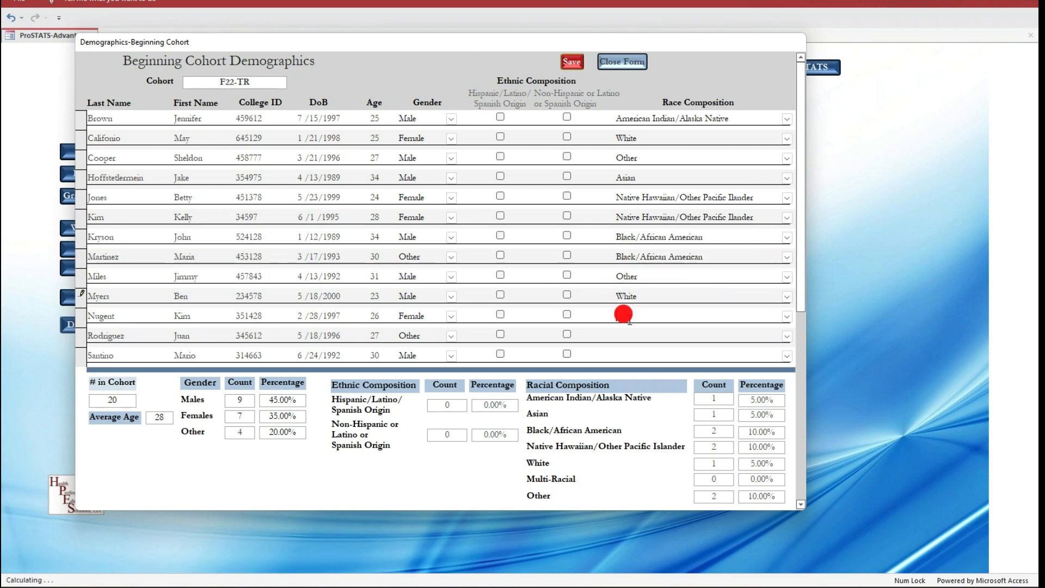
type("white")
- Set the race composition of the twelfth and thirteenth students to Black/African American
left_click(623, 333)
type("black/African American")
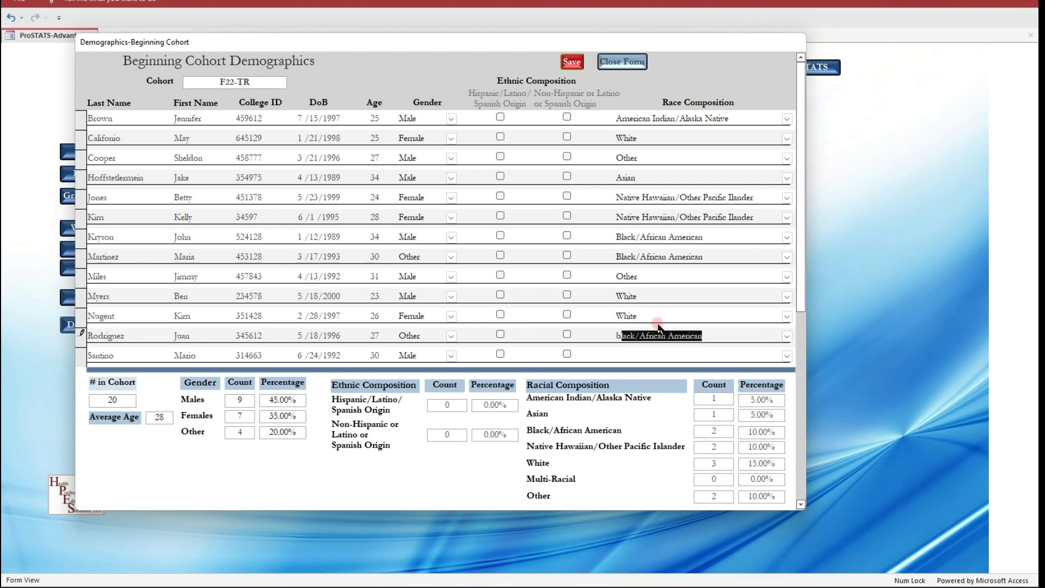
scroll(657, 322, "down", 1)
left_click(628, 294)
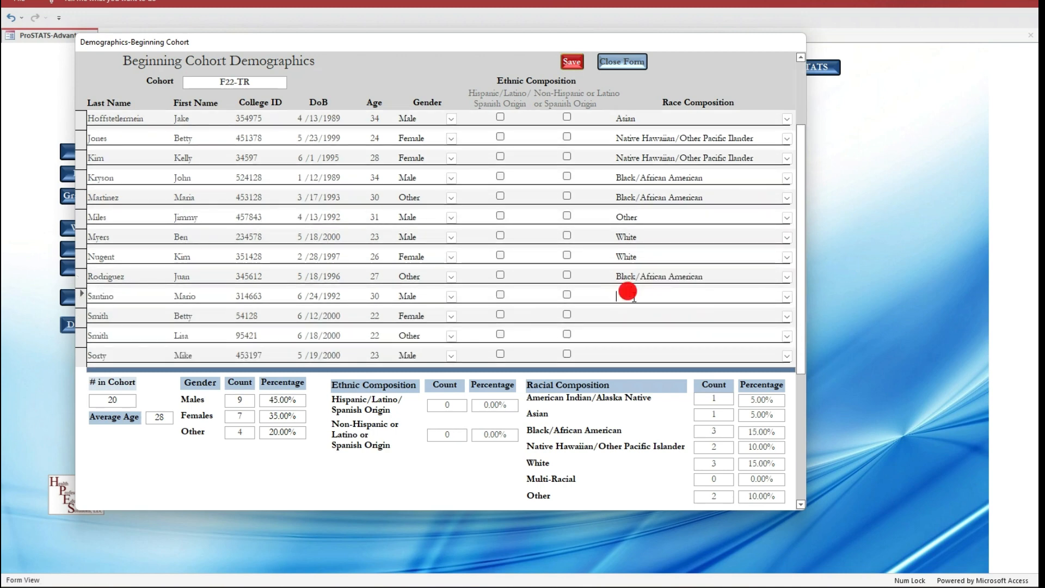
type("black/African American")
- Set the fourteenth student's race composition to Asian and the fifteenth student's to Native Hawaiian/Other Pacific Islander
left_click(627, 315)
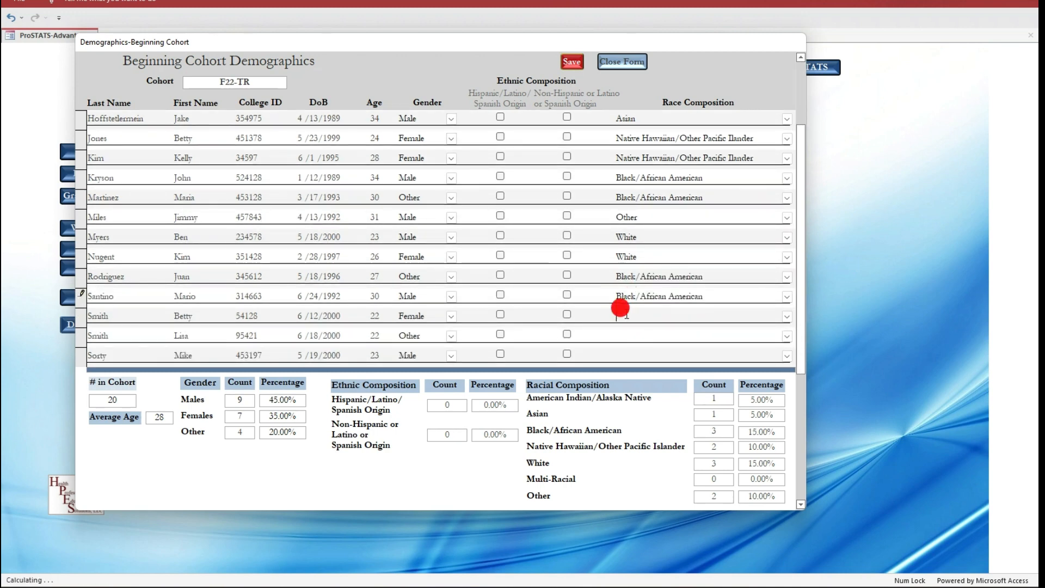
type("asian")
left_click(621, 335)
type("n")
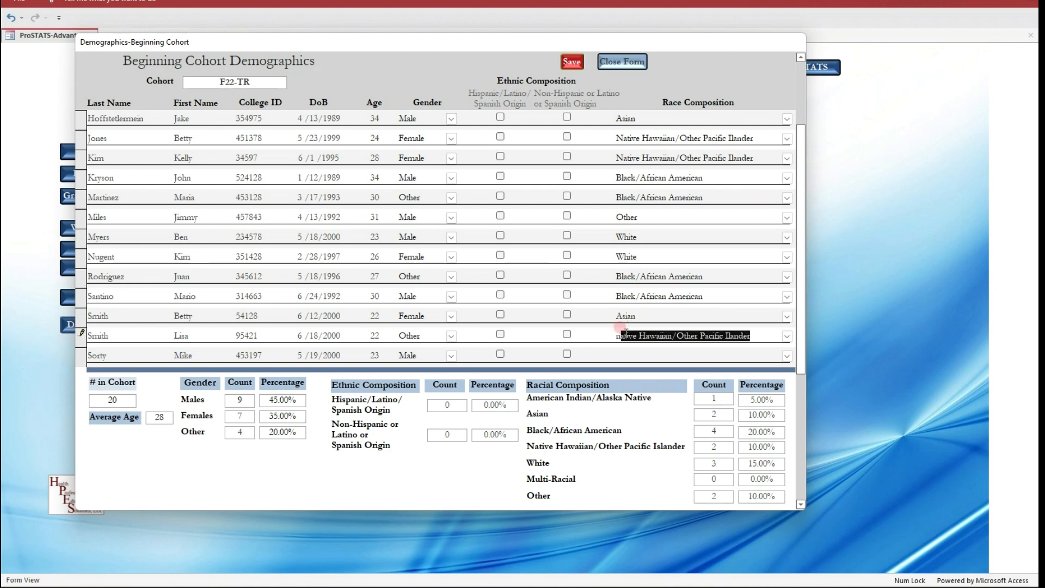
- Set the race composition of the sixteenth and seventeenth students to American Indian/Alaska Native
left_click(625, 351)
scroll(624, 345, "down", 1)
type("american Indian/Alaska Native")
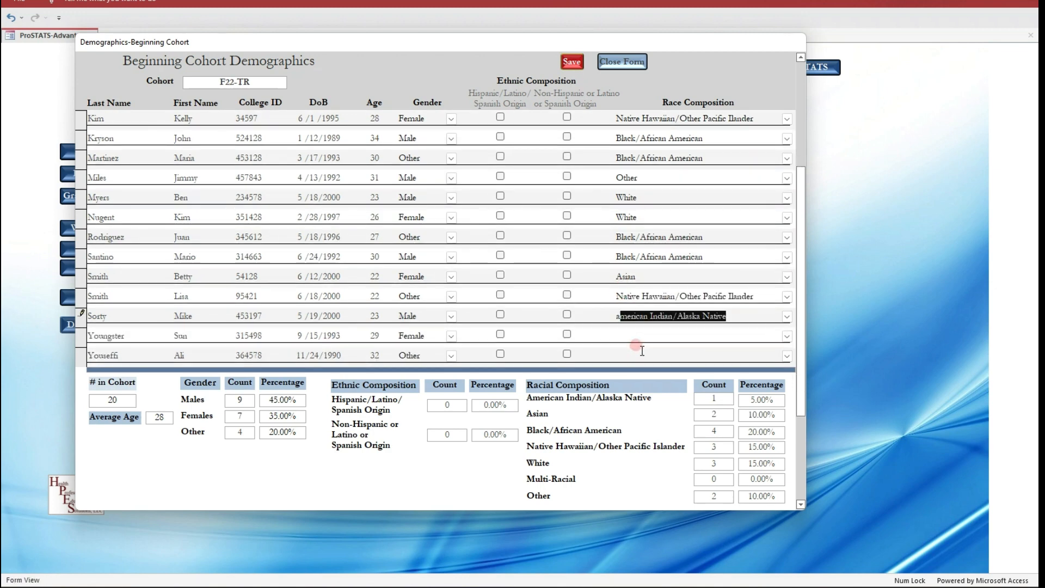
left_click(623, 336)
type("american Indian/Alaska Native")
- Set the eighteenth and nineteenth students' race composition to Asian and the last student's to White, and save the form
scroll(623, 336, "down", 1)
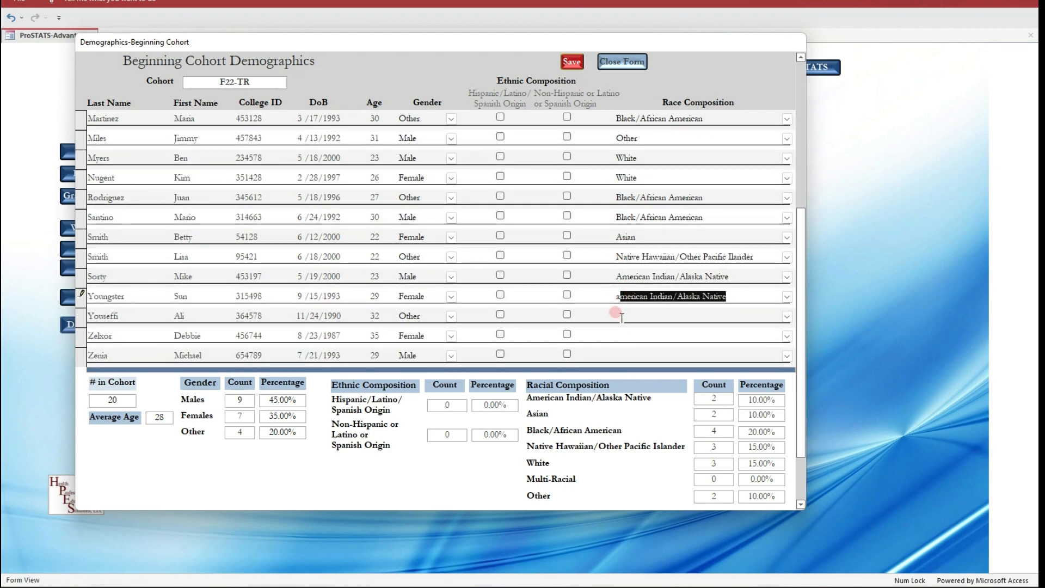
left_click(640, 319)
type("asian")
left_click(618, 334)
type("asi")
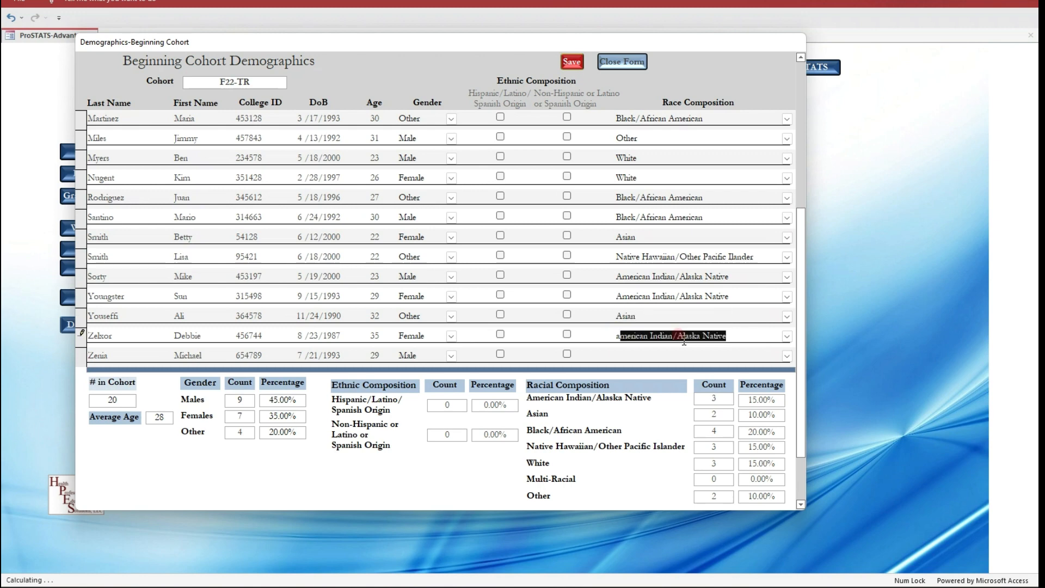
left_click(800, 343)
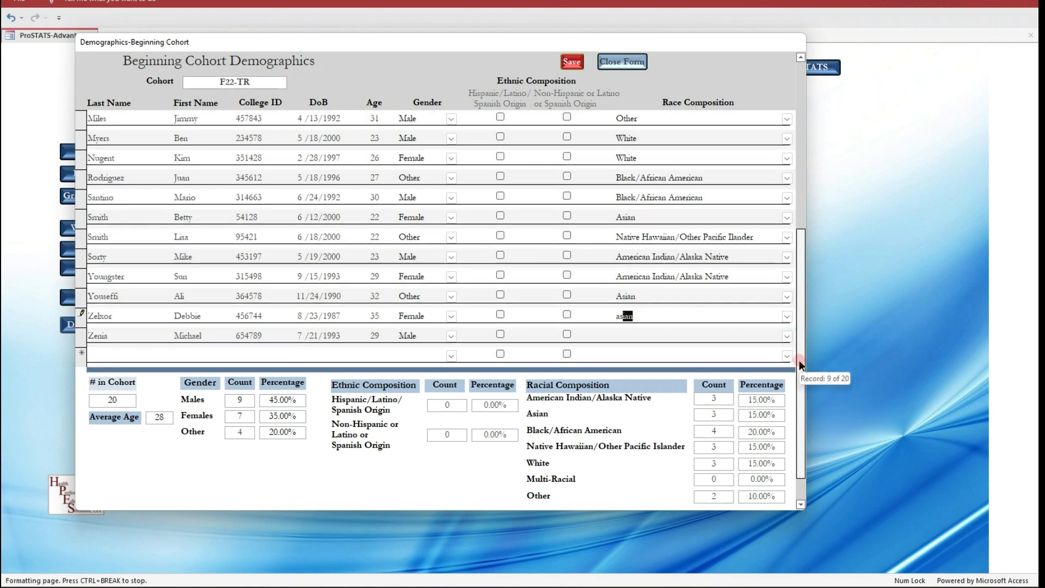
left_click(622, 334)
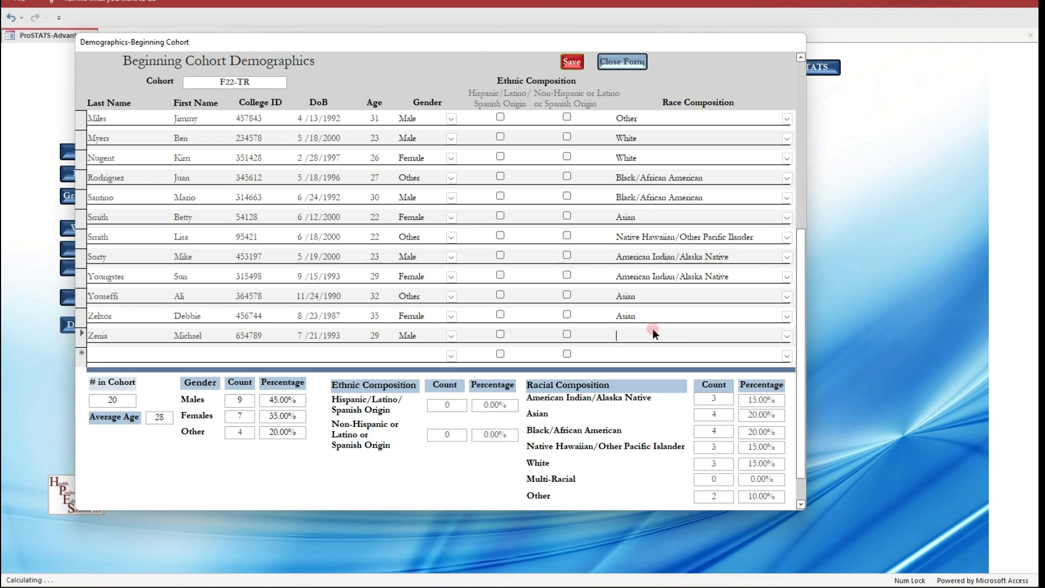
type("wh")
left_click(569, 65)
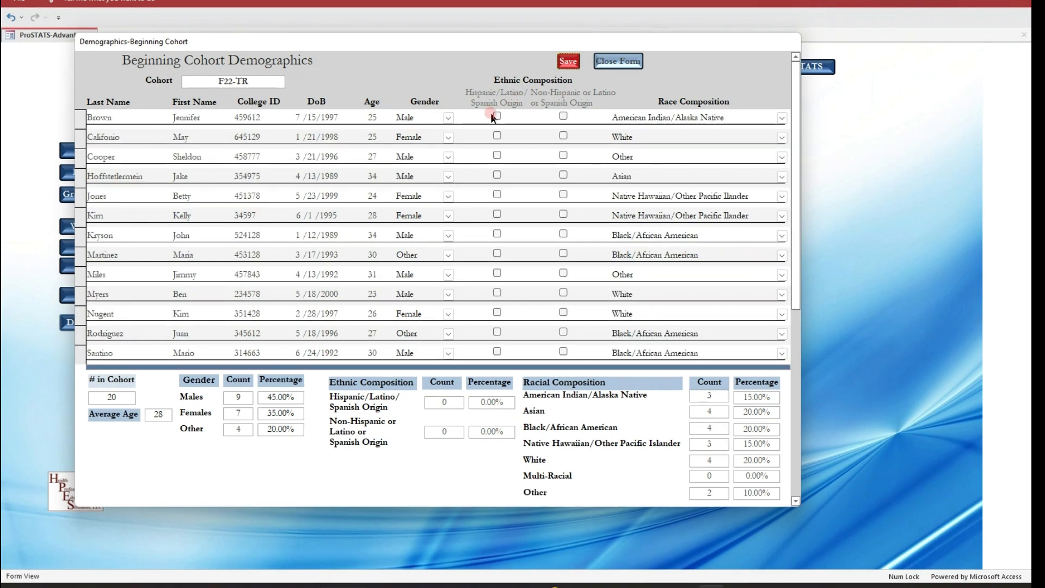
- Mark the first two students as Non-Hispanic or Latino or Spanish Origin and the third as Hispanic/Latino/Spanish Origin
left_click(566, 117)
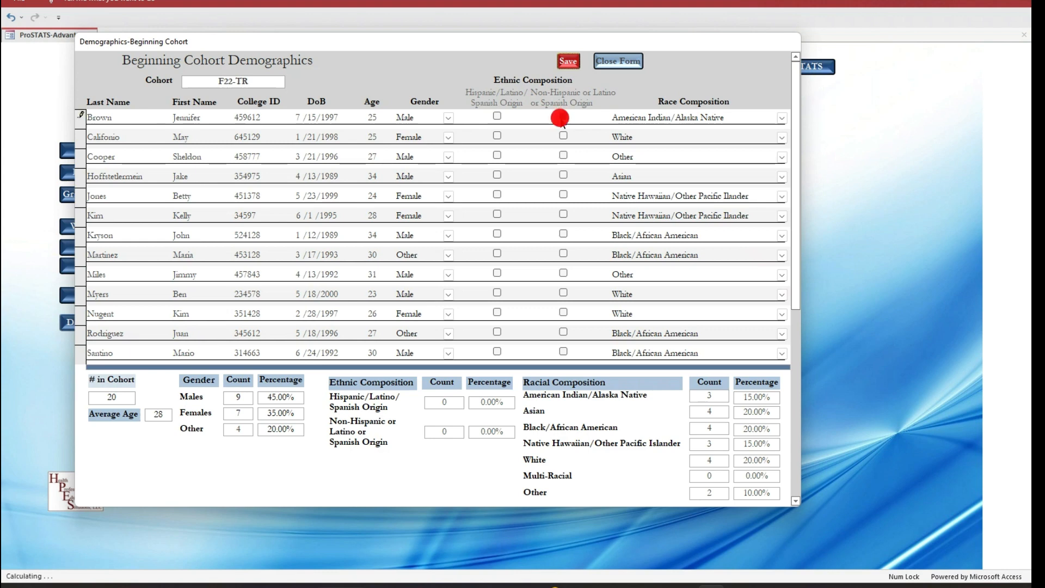
left_click(563, 136)
left_click(564, 155)
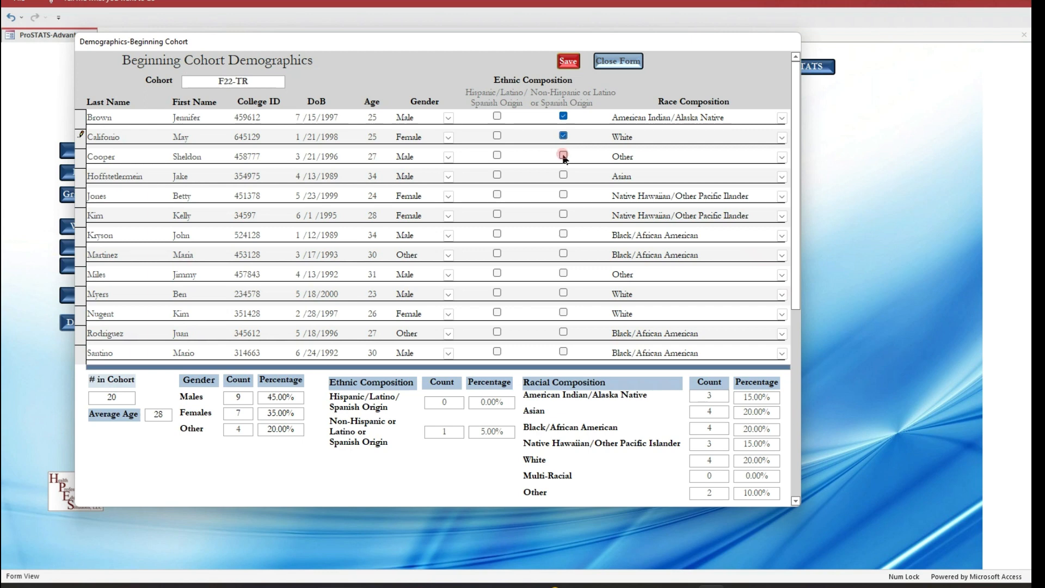
left_click(497, 155)
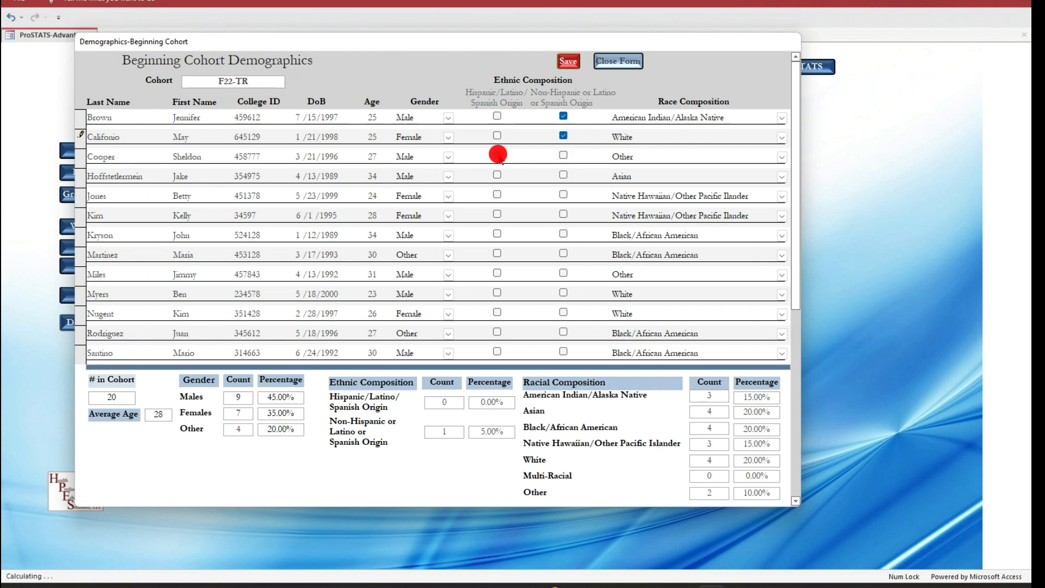
- Mark the fourth through eighth students as Non-Hispanic or Latino or Spanish Origin and the ninth as Hispanic/Latino/Spanish Origin
left_click(564, 174)
left_click(565, 195)
left_click(564, 213)
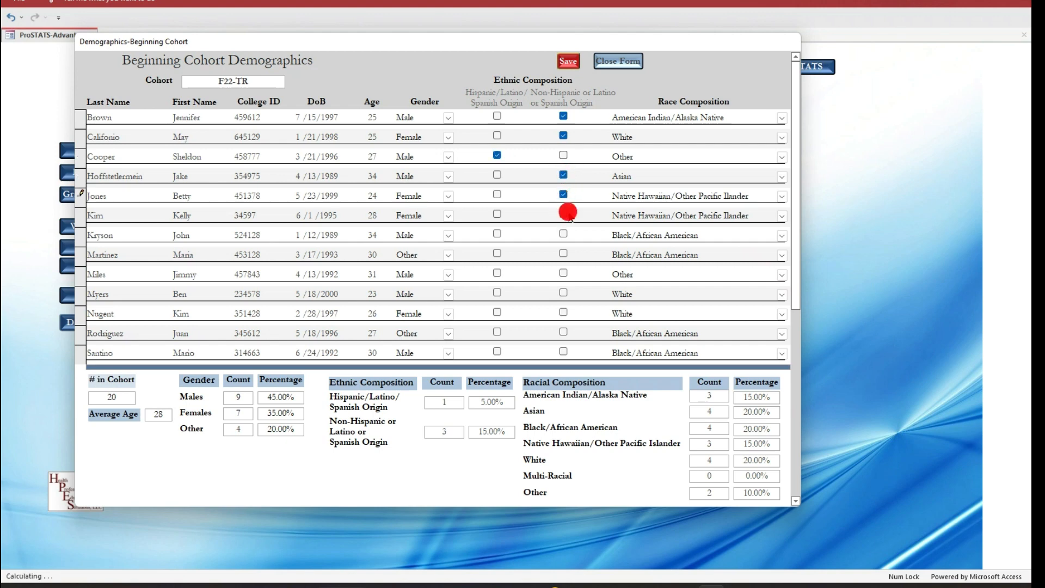
left_click(565, 235)
left_click(564, 253)
left_click(498, 274)
- Mark the tenth through fourteenth students as Non-Hispanic or Latino or Spanish Origin
scroll(575, 264, "down", 2)
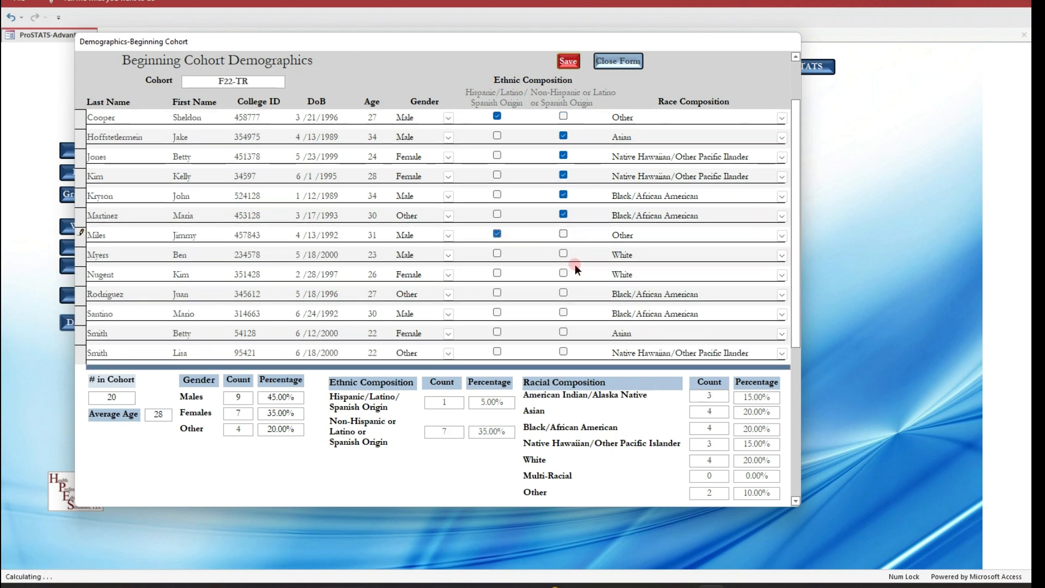
left_click(563, 255)
left_click(563, 274)
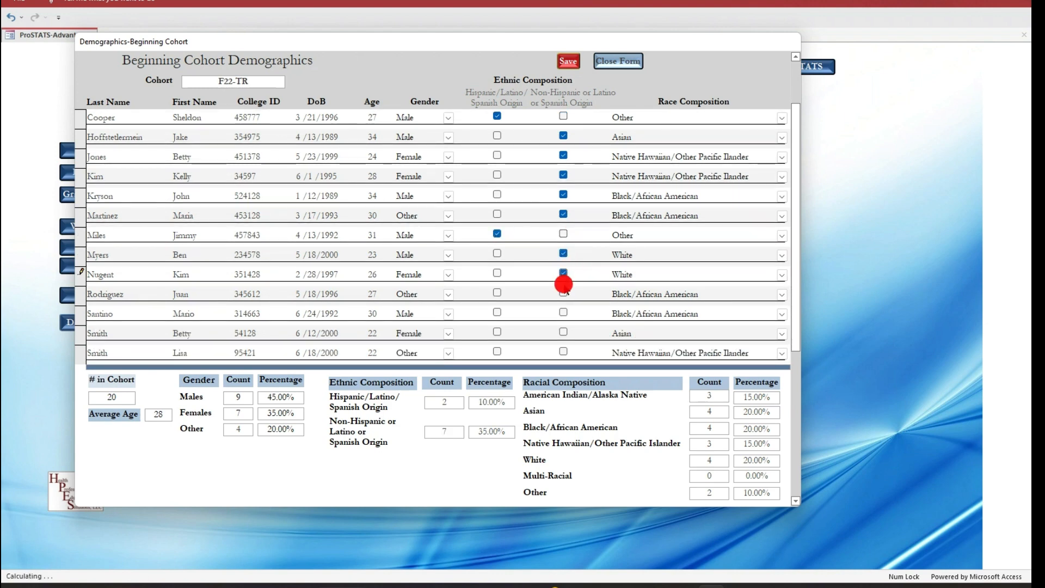
left_click(564, 293)
left_click(563, 313)
left_click(564, 332)
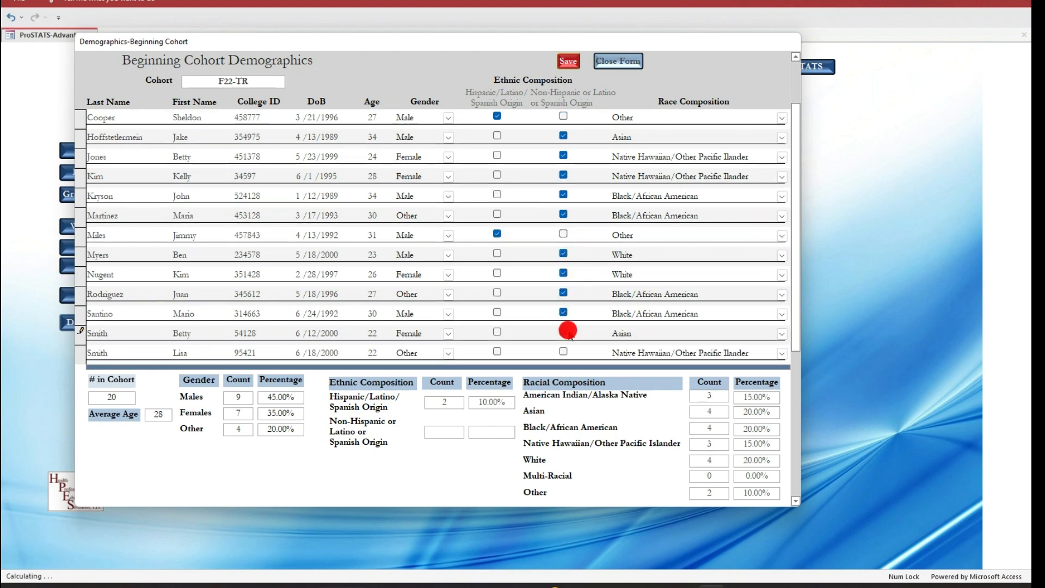
- Mark the fifteenth through nineteenth students as Non-Hispanic or Latino or Spanish Origin
scroll(591, 313, "down", 2)
left_click(564, 313)
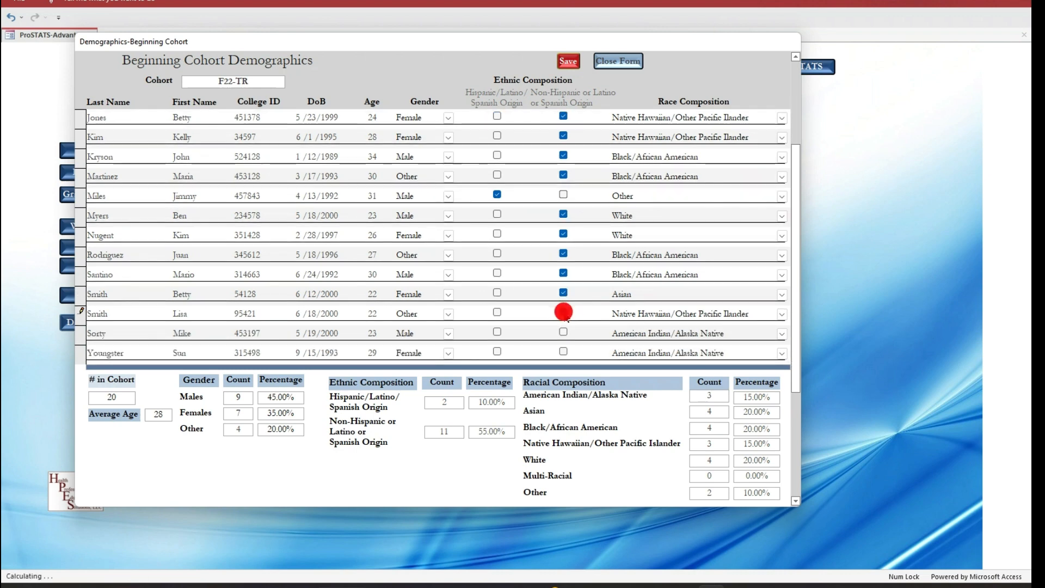
scroll(593, 321, "down", 2)
scroll(594, 320, "down", 1)
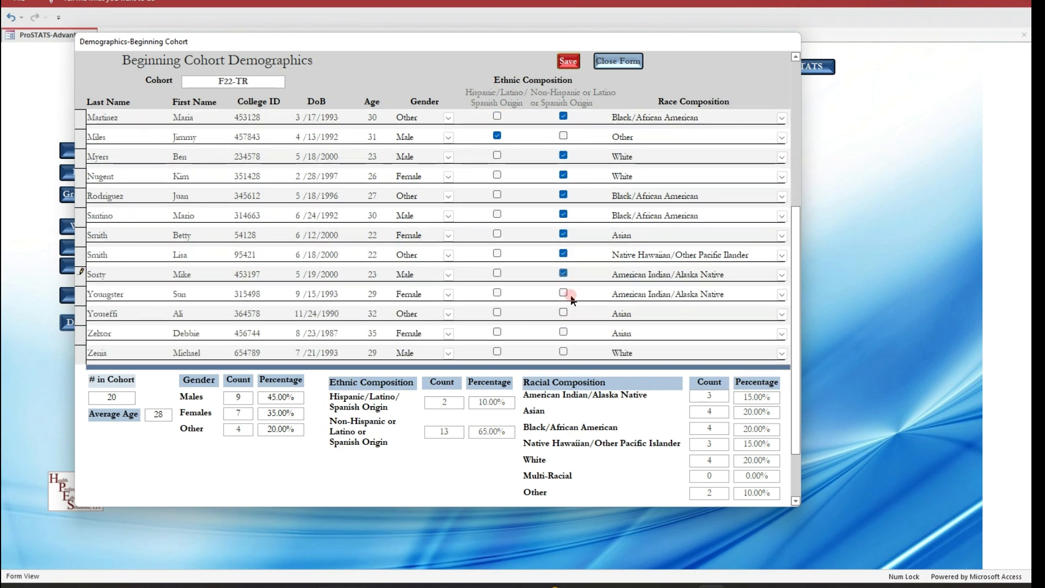
left_click(564, 293)
left_click(563, 312)
left_click(564, 331)
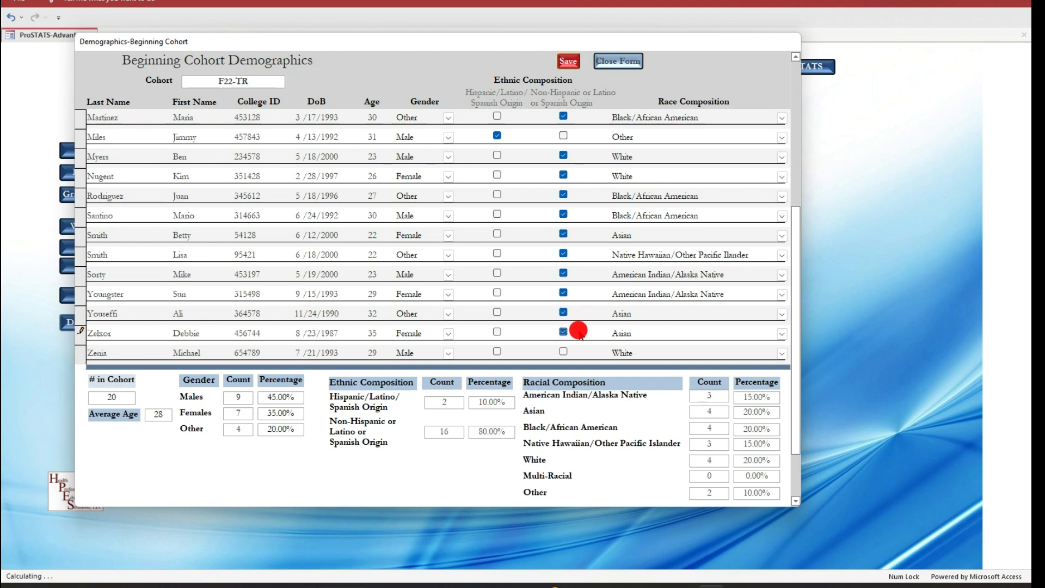
- Mark the last student as Non-Hispanic or Latino or Spanish Origin, and save and close the demographics form
scroll(616, 321, "down", 3)
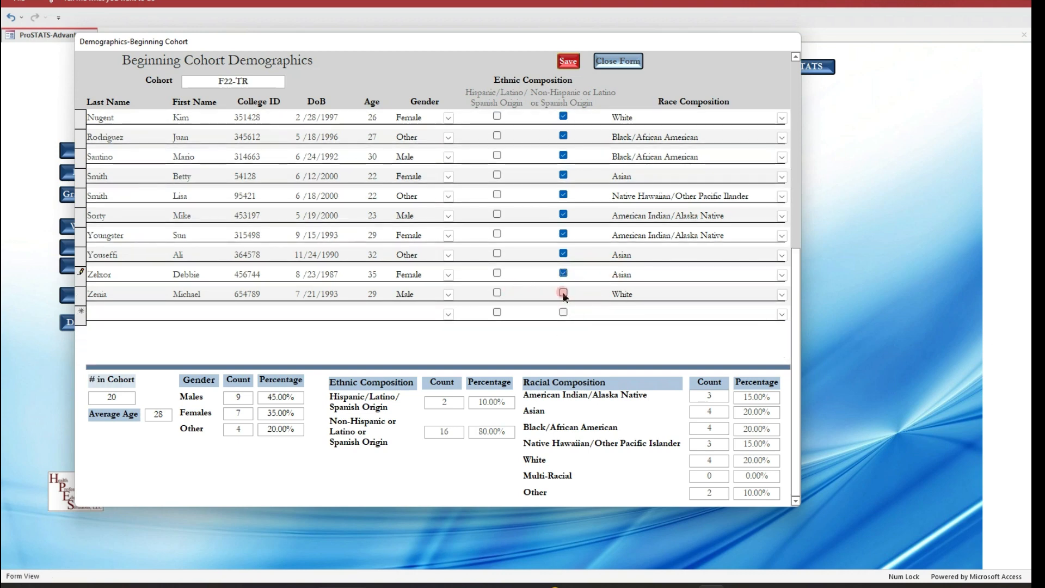
left_click(564, 294)
left_click(568, 61)
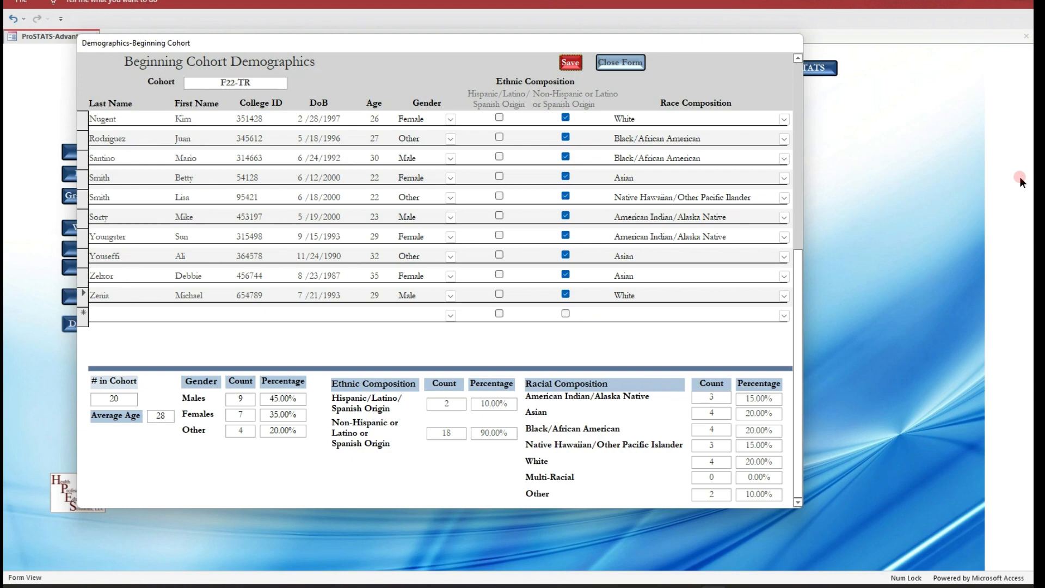
left_click(615, 62)
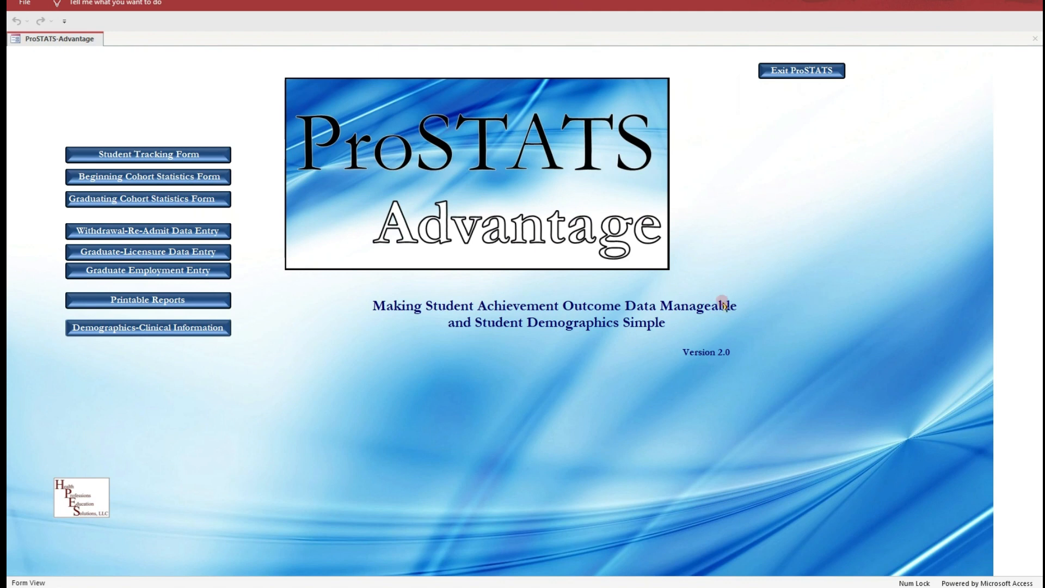
- Open the Withdrawal-Re-Admit Data Entry form for cohort F22-TR
left_click(187, 233)
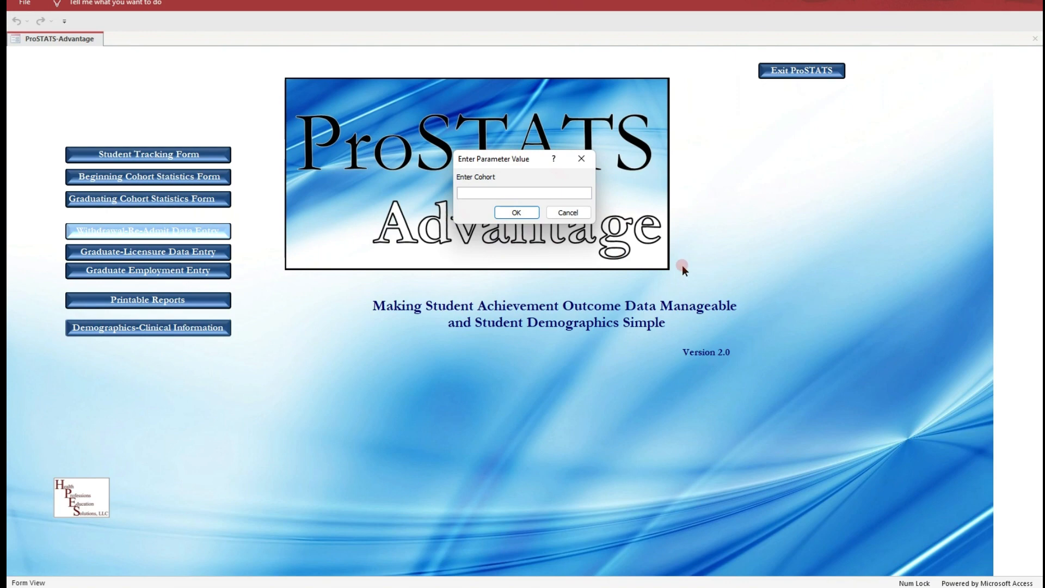
type("f22-tr")
key("Return")
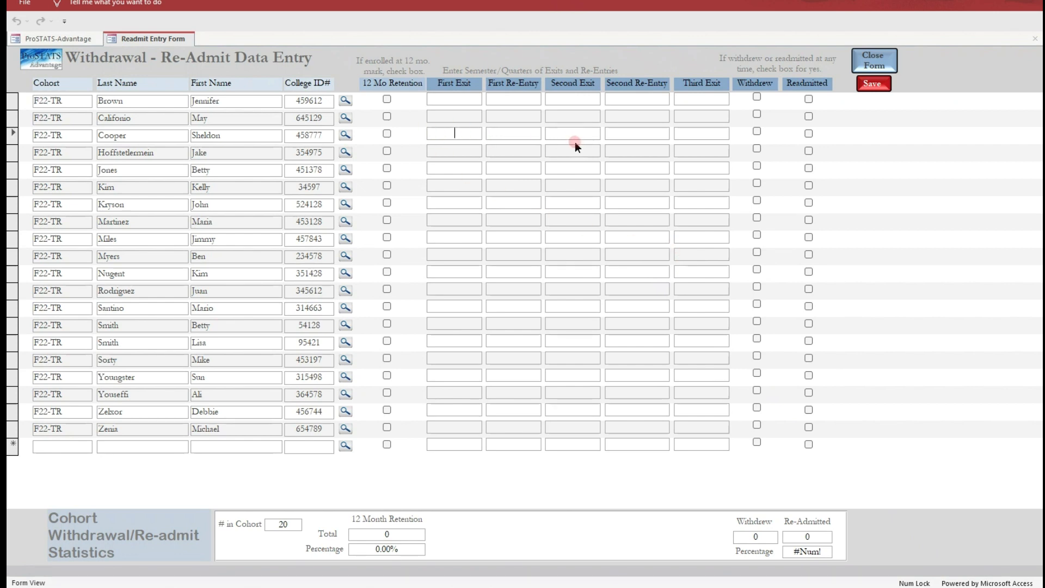
- Record the third student's first exit as F22 and first re-entry as SP23, marked as withdrew and readmitted
type("F22")
key("Tab")
type("SP23")
left_click(756, 132)
left_click(808, 133)
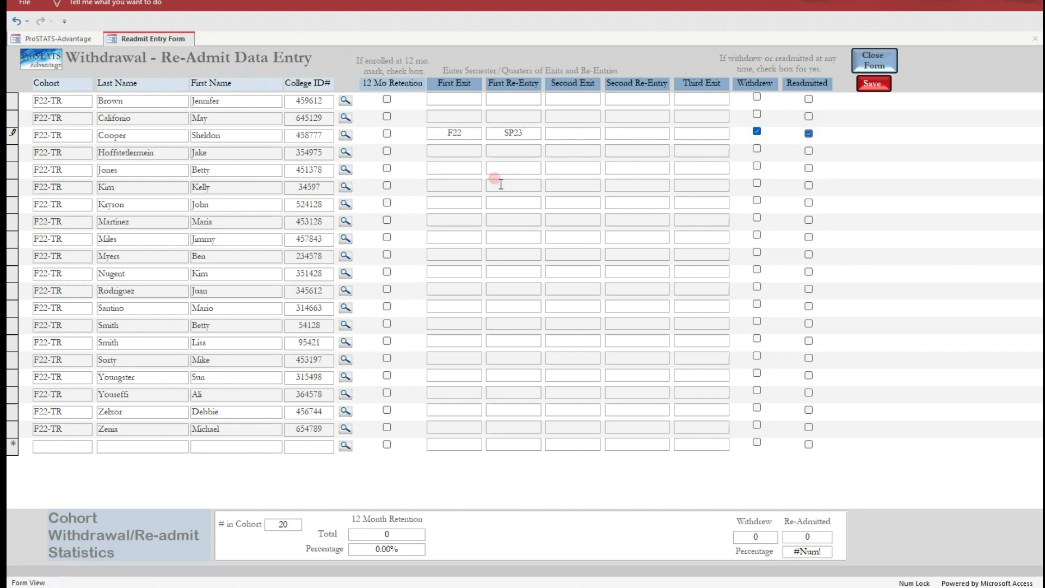
- Record the tenth student's first exit as F22 and first re-entry as SP23, marked as withdrew and readmitted
left_click(455, 254)
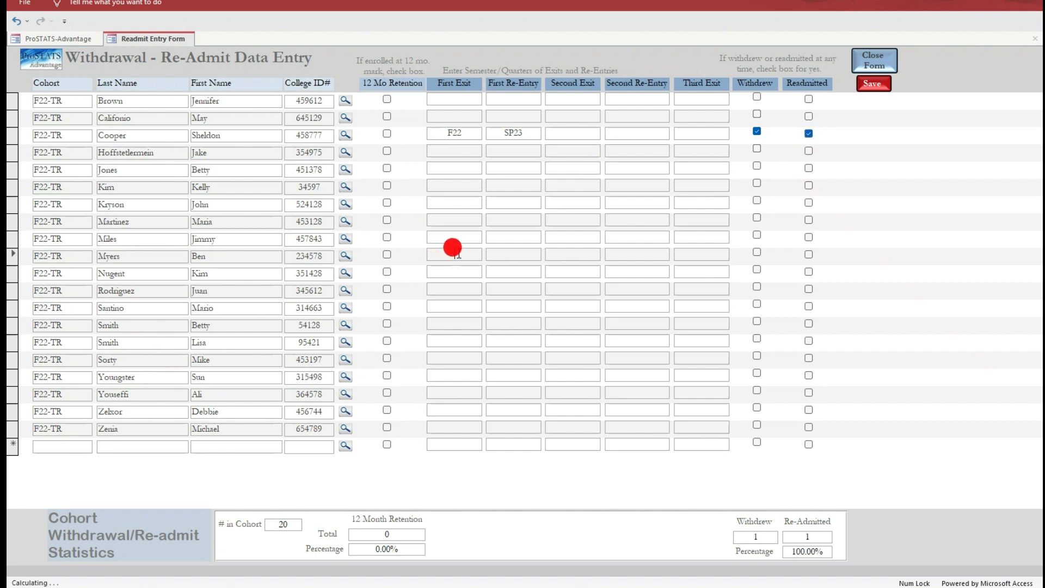
type("F22")
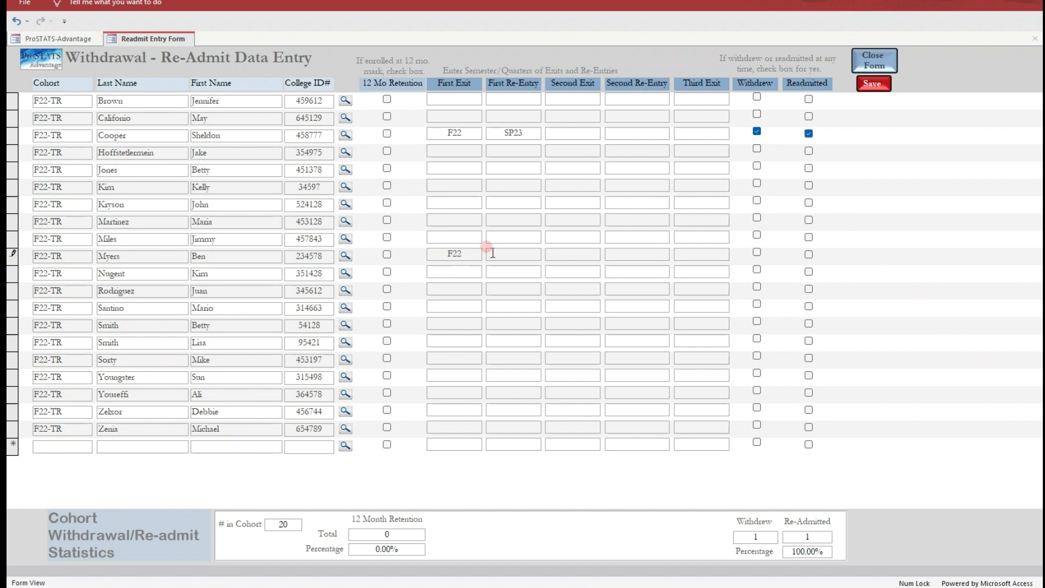
left_click(493, 253)
type("SP23")
left_click(756, 252)
left_click(808, 254)
- Record the fourteenth student's first exit as F22, marked as withdrew only, and save the form
left_click(446, 323)
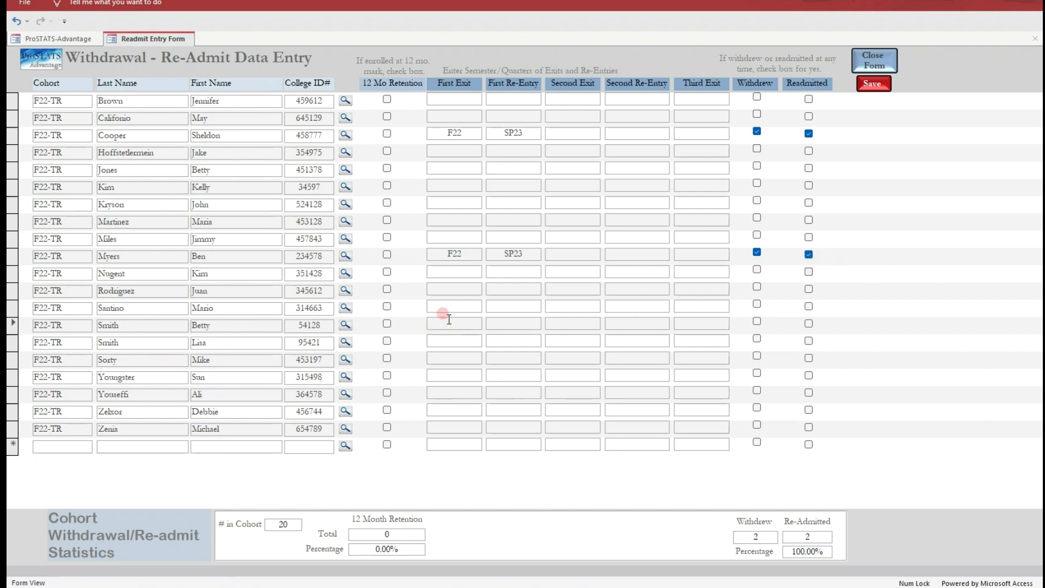
type("F22")
left_click(756, 321)
left_click(757, 322)
left_click(869, 87)
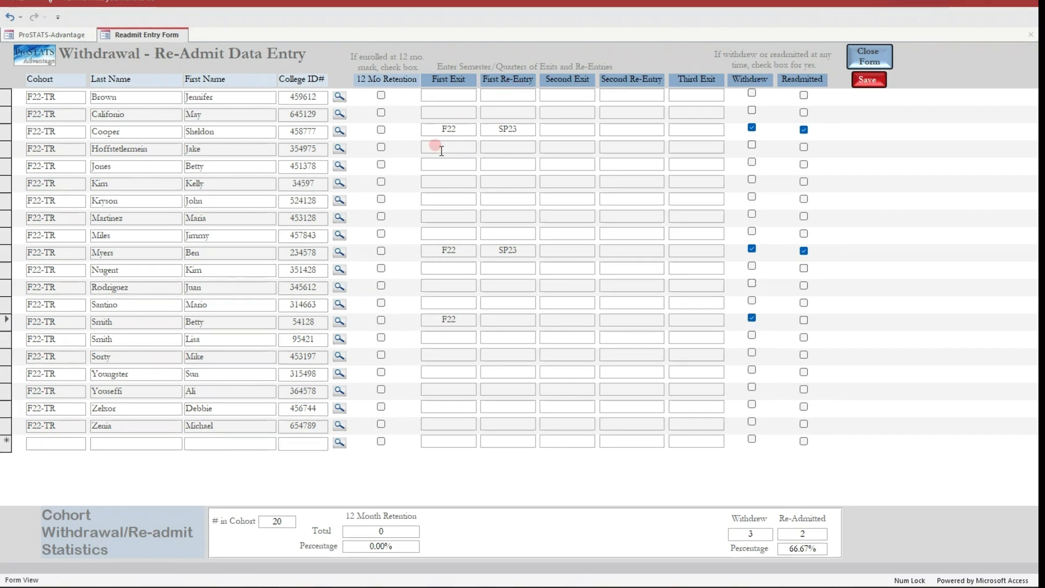
- Open the third student's individual record and set the first exit date to 10/22/2022 with the reason Academic
left_click(340, 133)
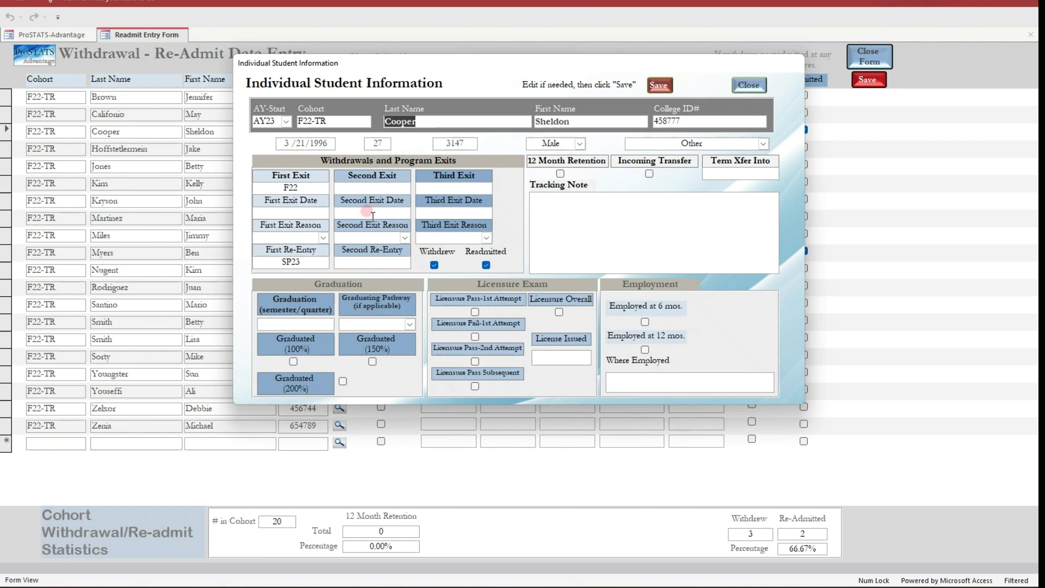
left_click(265, 212)
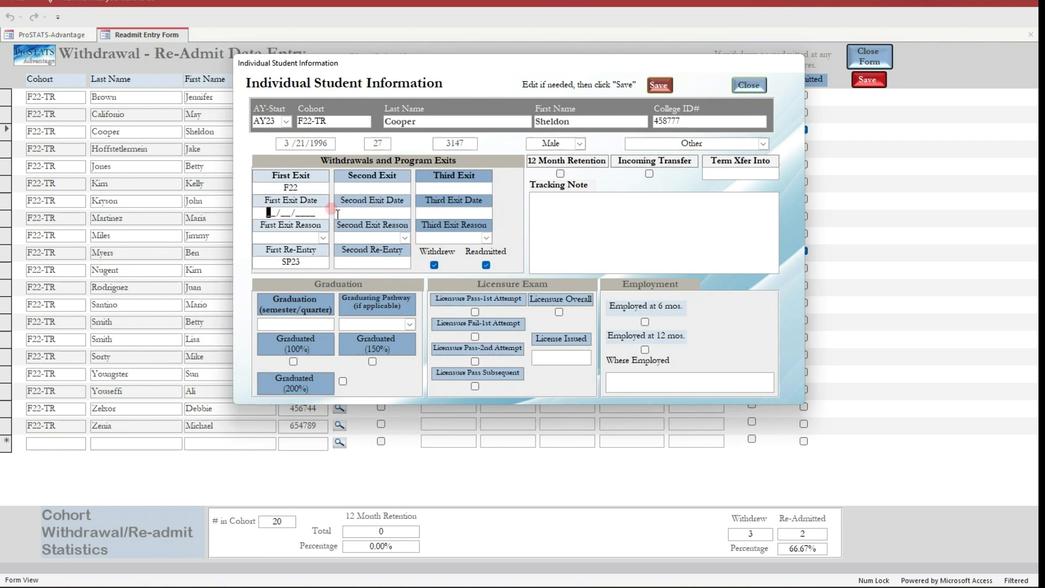
type("10/22/2022")
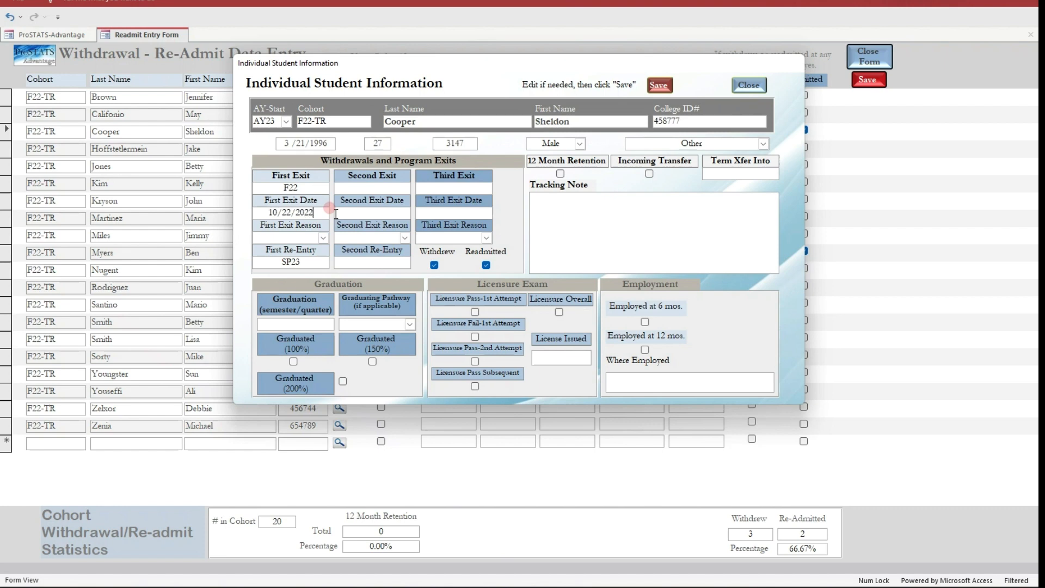
left_click(322, 236)
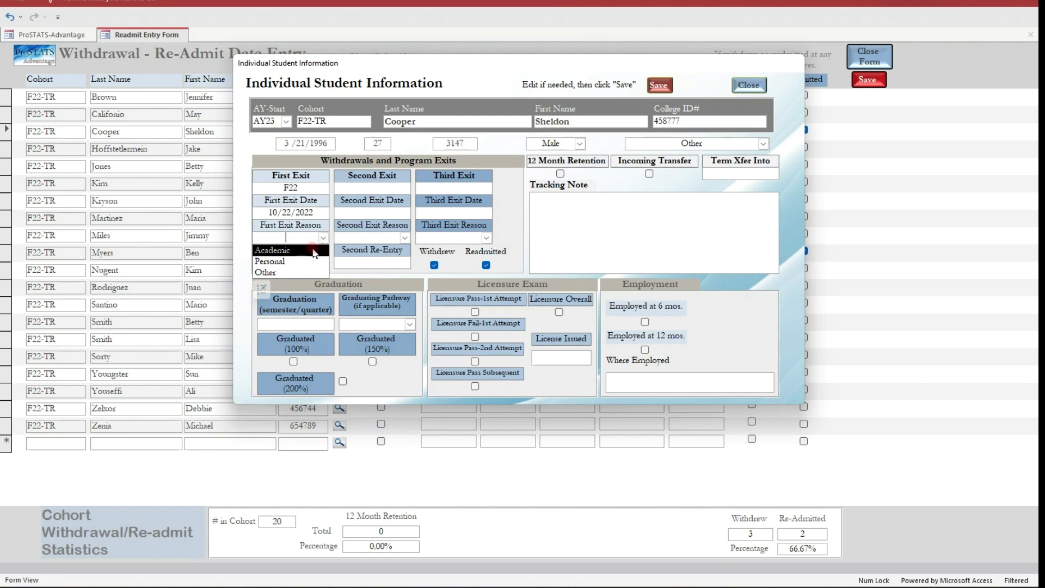
left_click(315, 251)
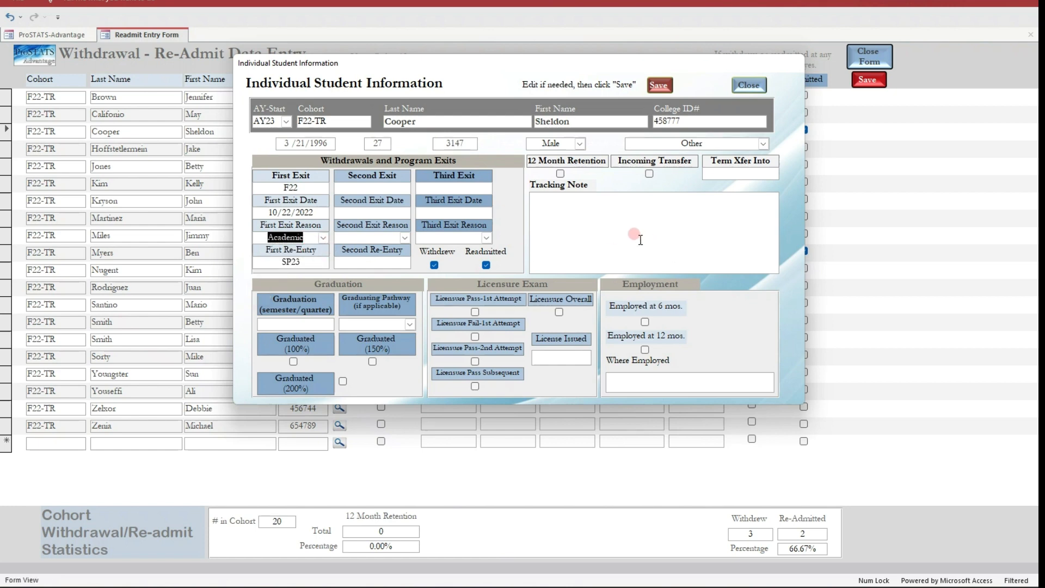
- Add the tracking note "had issues with dosage calc." to the student's record, and save and close it
left_click(545, 209)
left_click(592, 206)
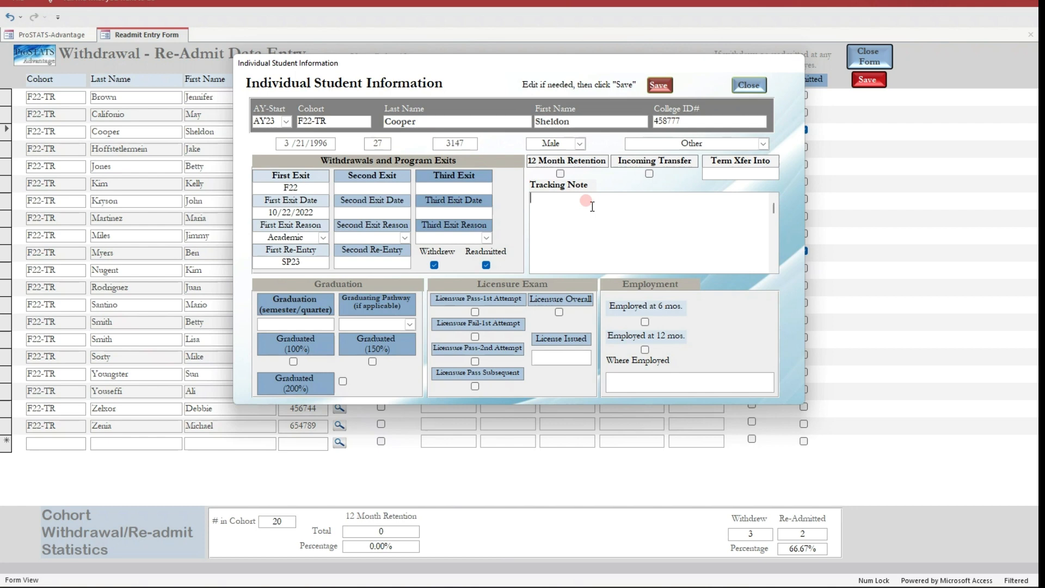
type("had issues with dosage calc.")
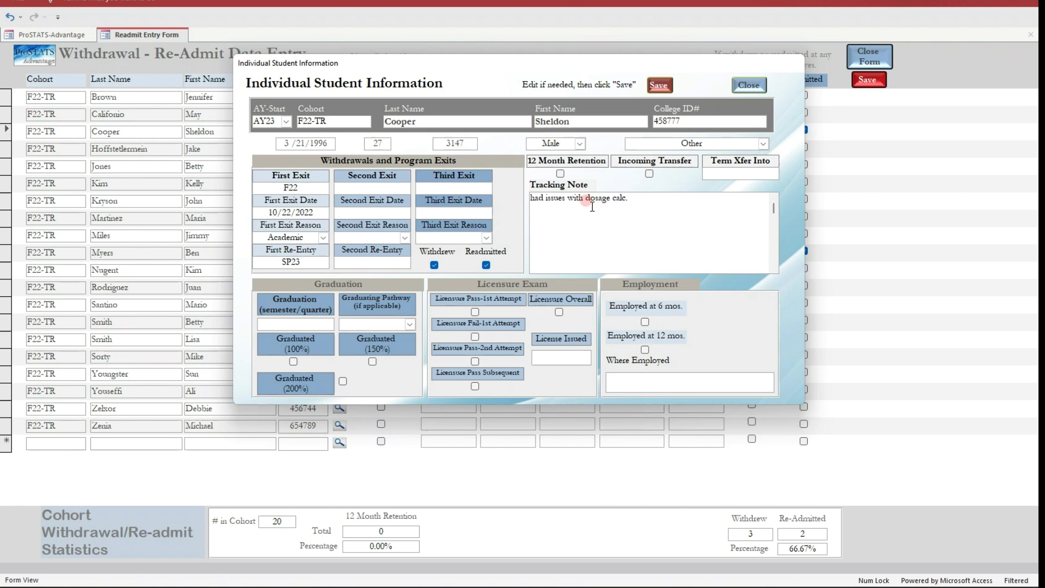
left_click(659, 85)
left_click(744, 87)
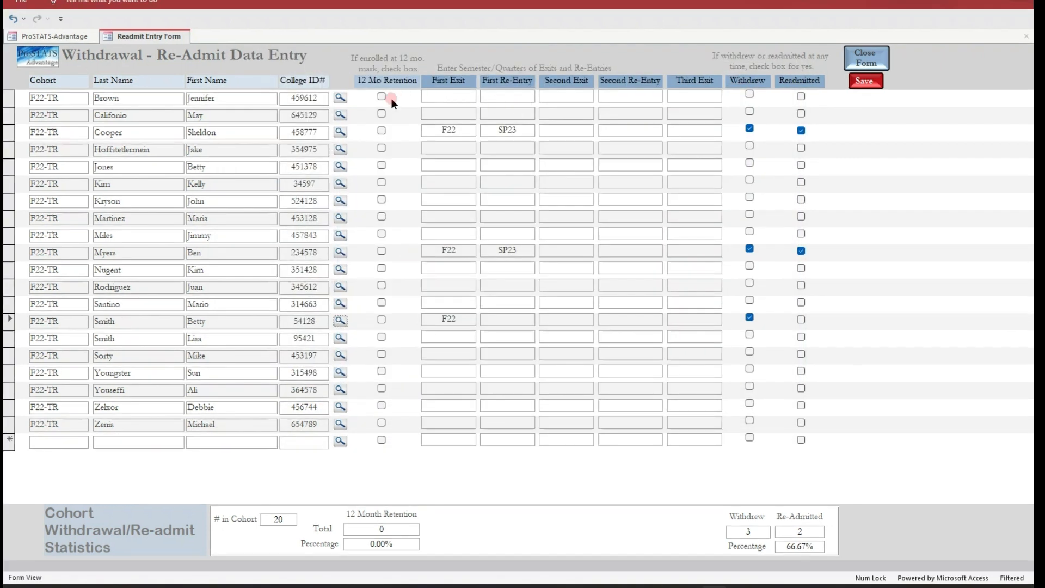
- Mark the first five students as retained at 12 months
left_click(382, 97)
left_click(381, 114)
left_click(381, 131)
left_click(381, 149)
left_click(382, 165)
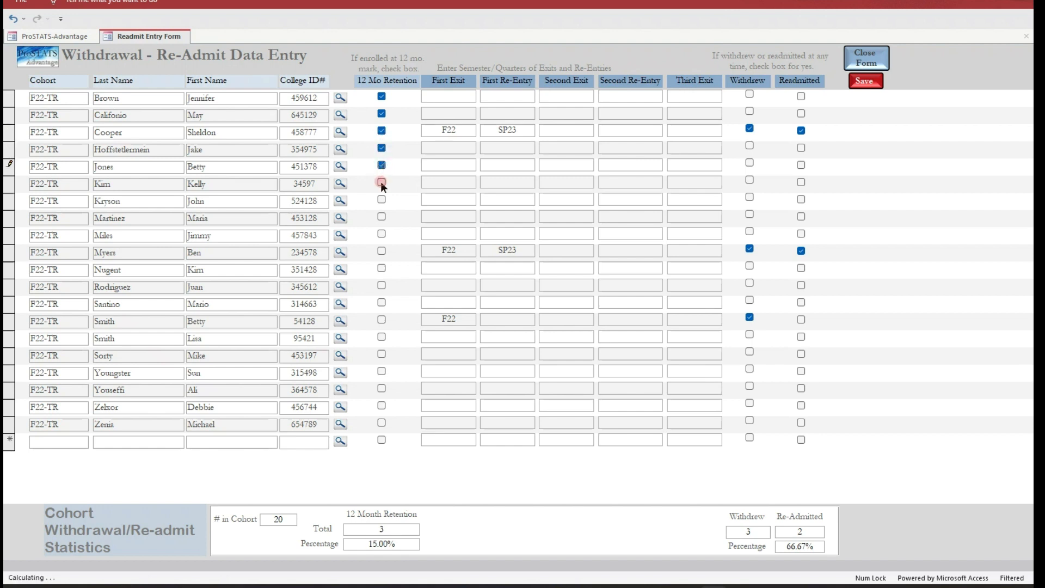
- Mark the sixth through thirteenth students as retained at 12 months
left_click(382, 183)
left_click(381, 200)
left_click(382, 217)
left_click(382, 234)
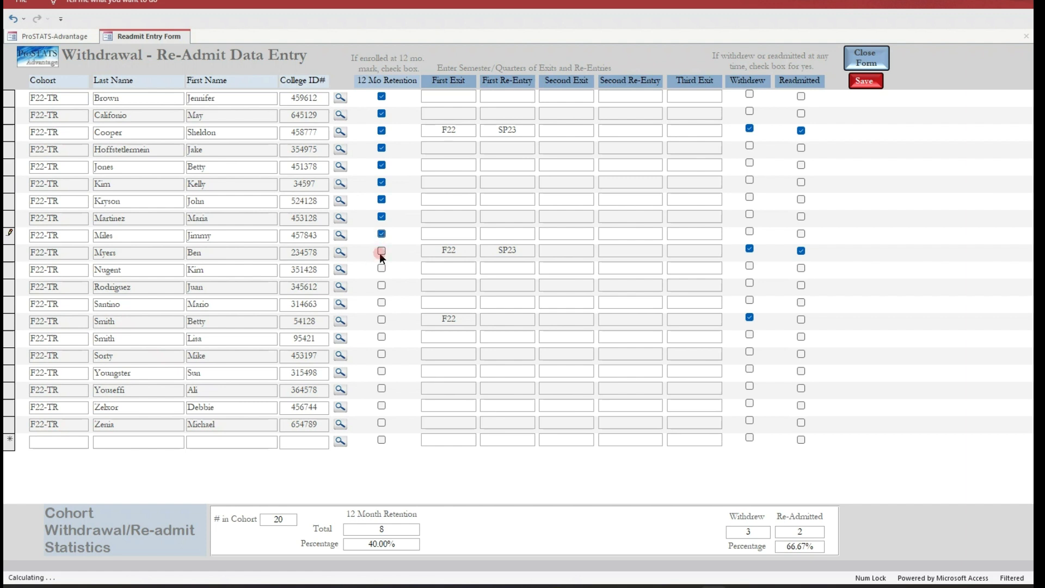
left_click(381, 252)
left_click(381, 269)
left_click(381, 286)
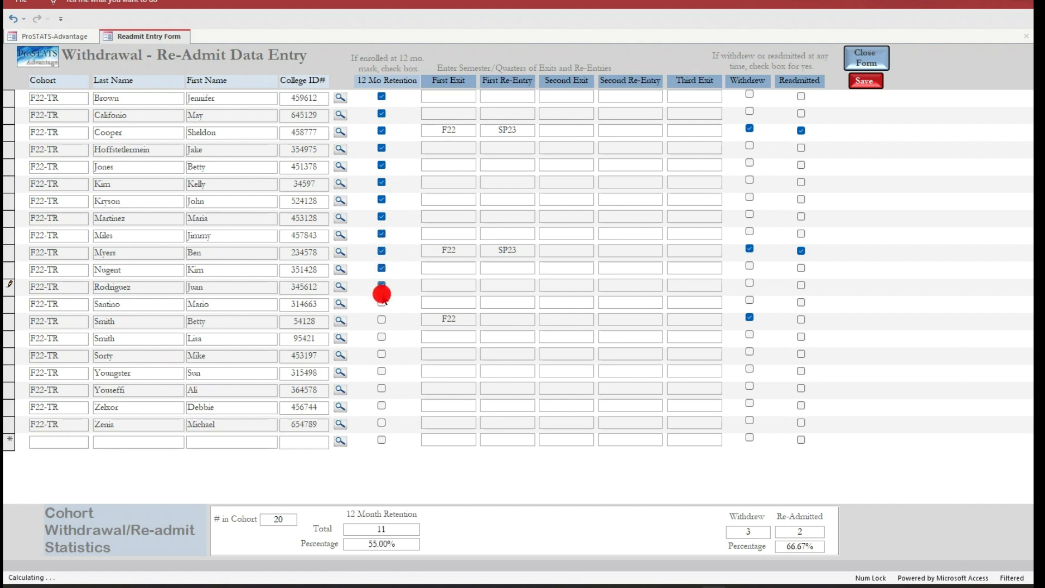
left_click(383, 302)
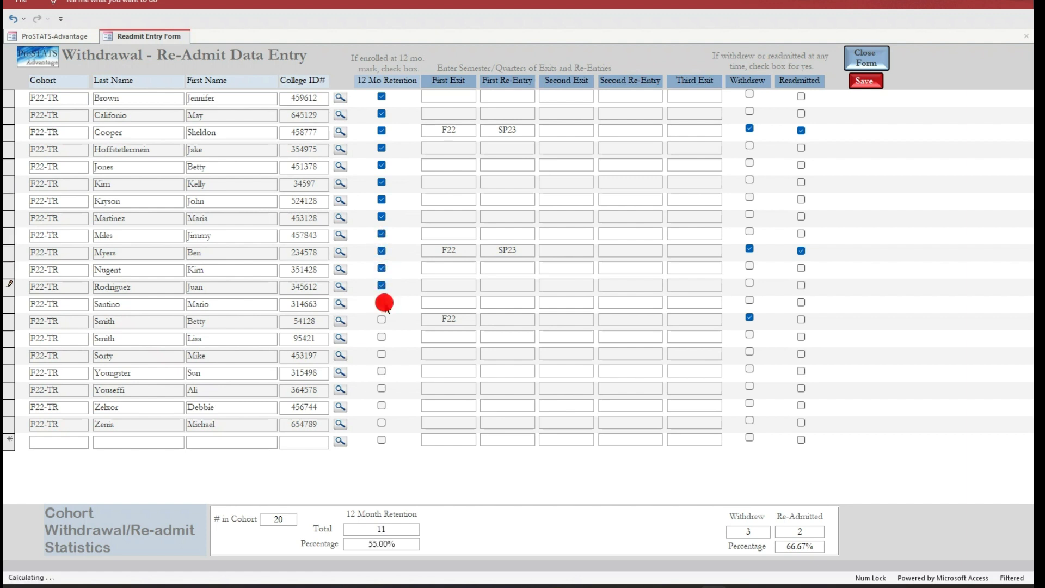
- Mark the fifteenth through twentieth students as retained at 12 months, and save and close the form
left_click(381, 336)
left_click(381, 354)
left_click(382, 371)
left_click(382, 388)
left_click(382, 405)
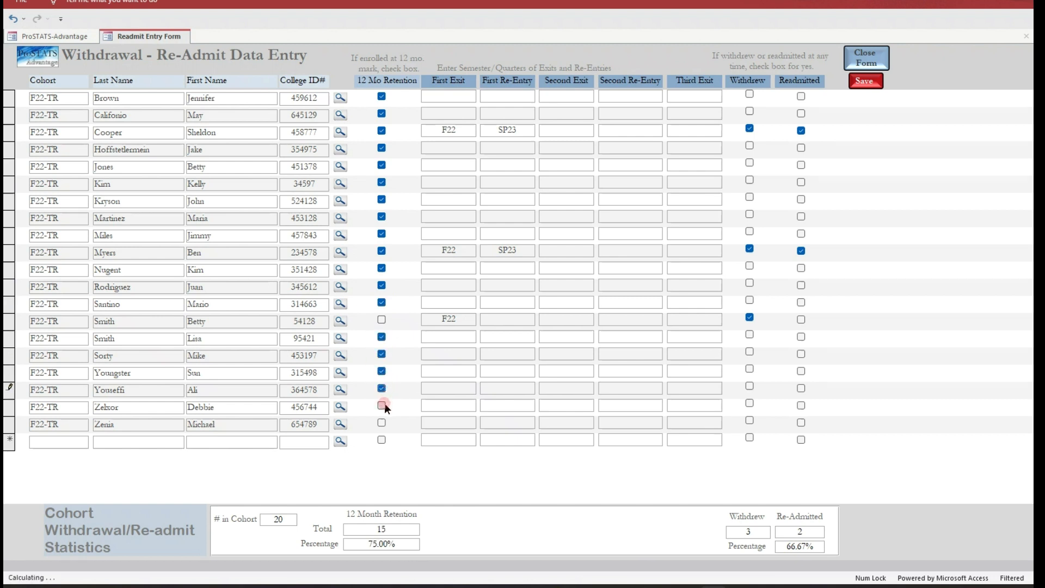
left_click(381, 423)
left_click(801, 234)
left_click(866, 80)
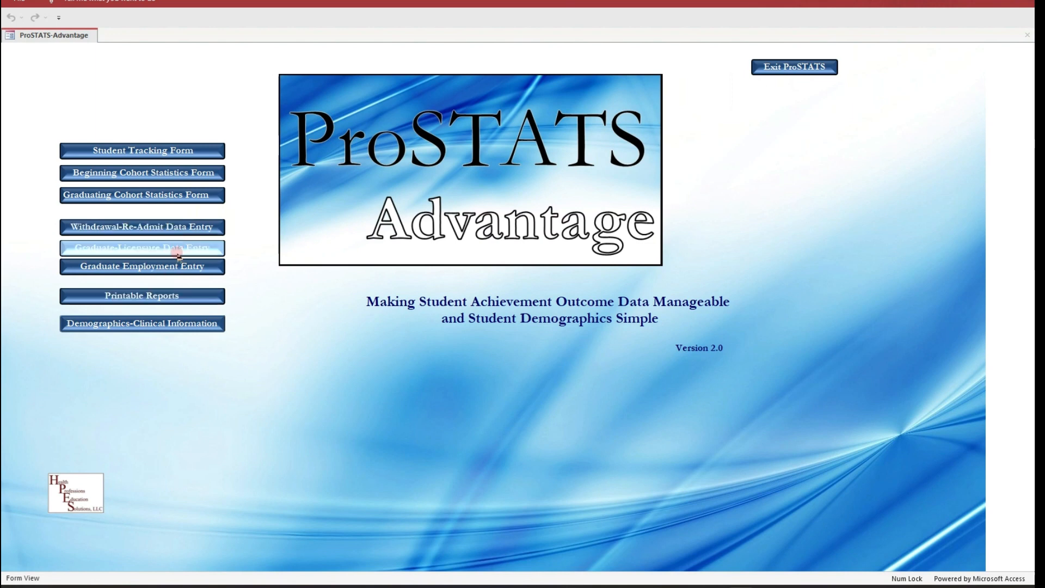
- Open the Graduate-Licensure Data Entry form for cohort F22-TR
left_click(325, 253)
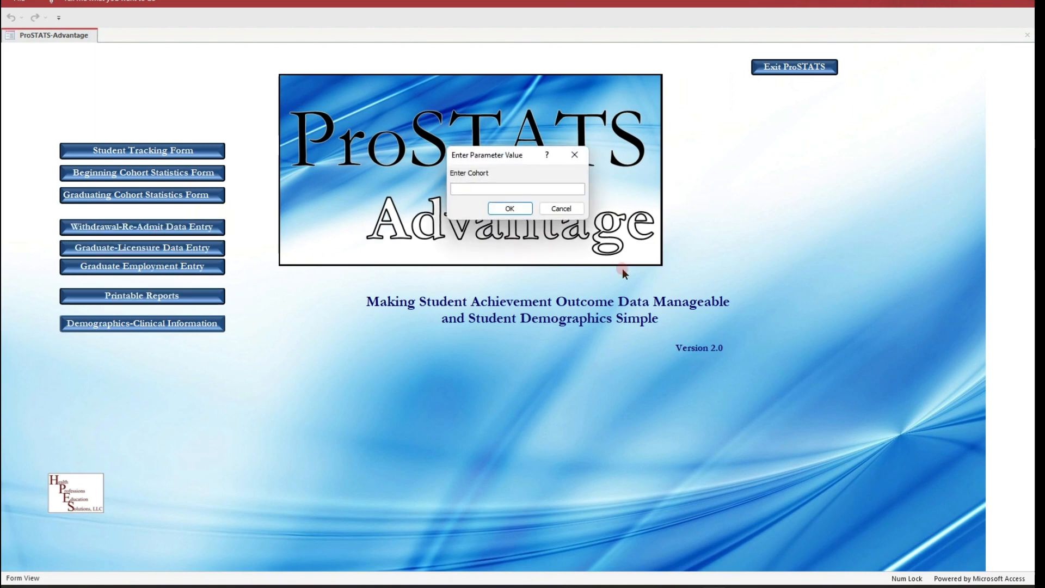
type("f22-tr")
key("Return")
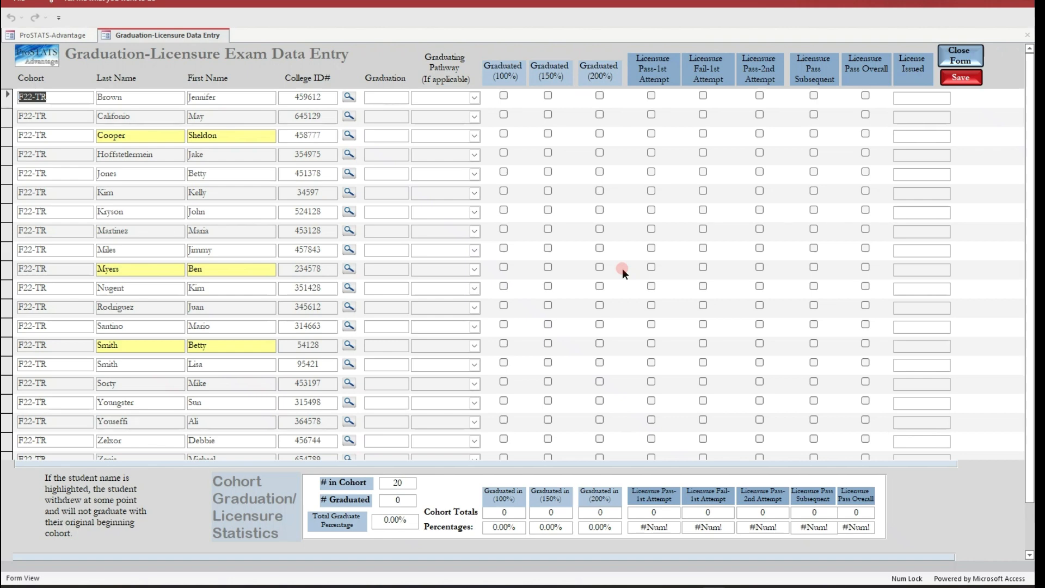
- Set the first student's graduation term to SP24 and graduating pathway to Traditional
left_click(385, 96)
type("SP24")
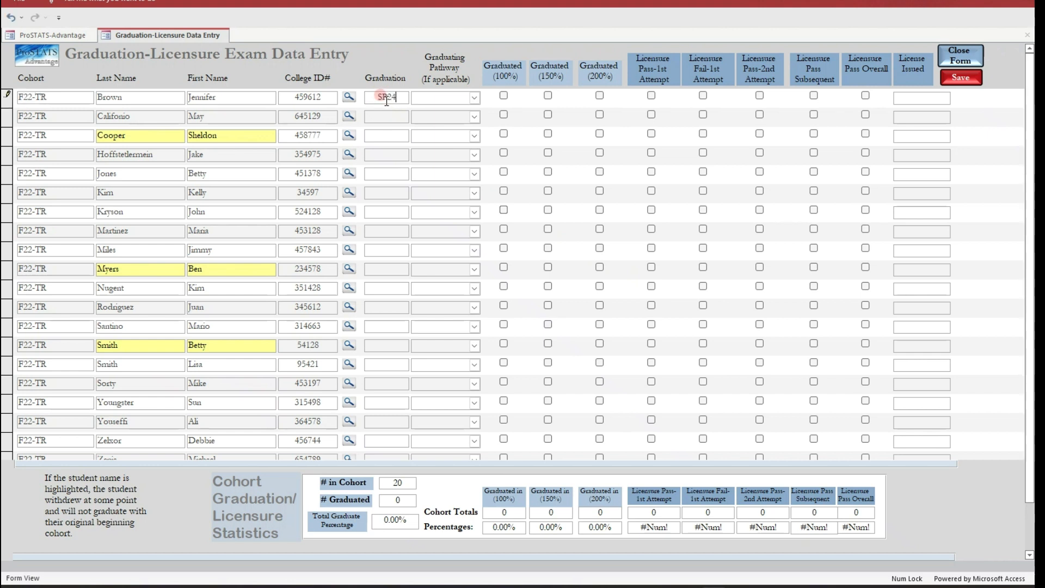
key("Tab")
left_click(475, 98)
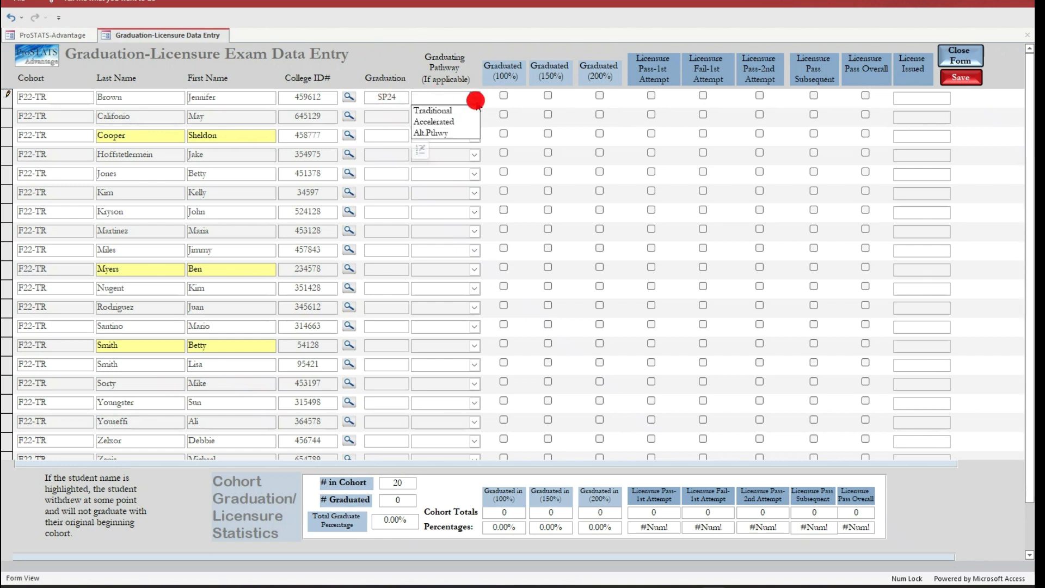
left_click(461, 113)
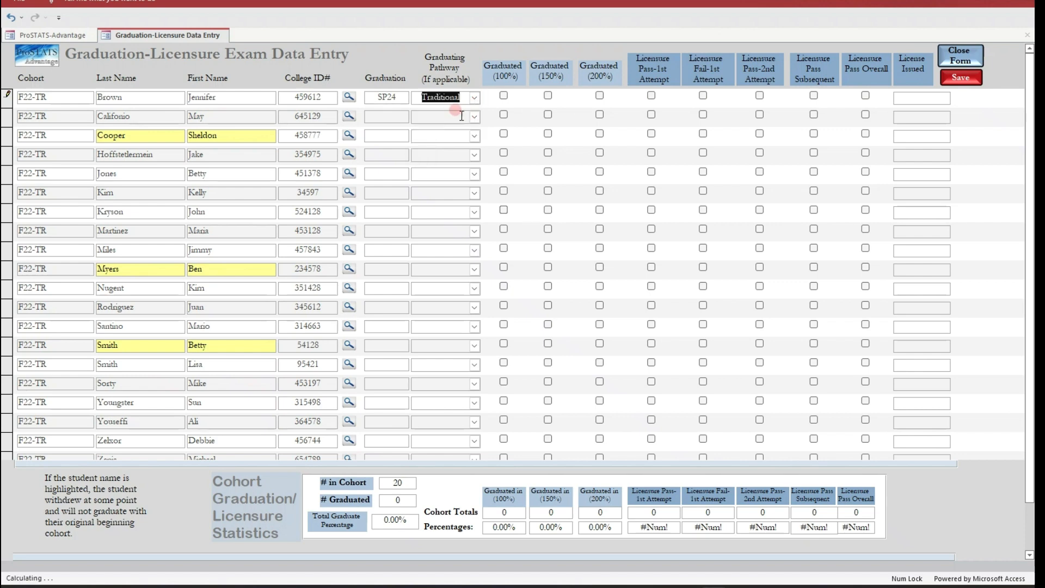
- Copy the first student's SP24 graduation term to the second student and the fourth through ninth students
double_click(400, 96)
key("ctrl+c")
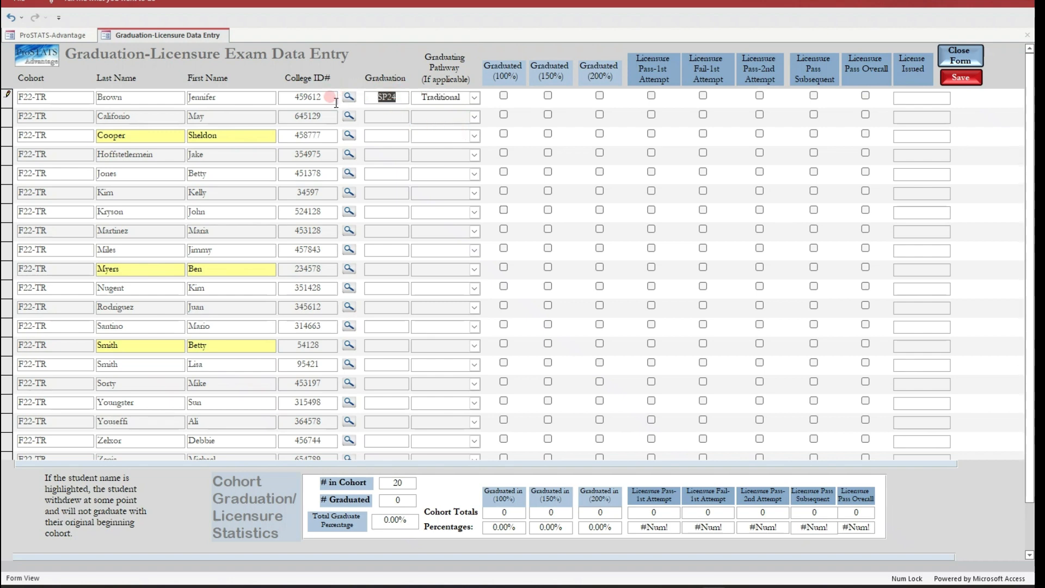
left_click(377, 115)
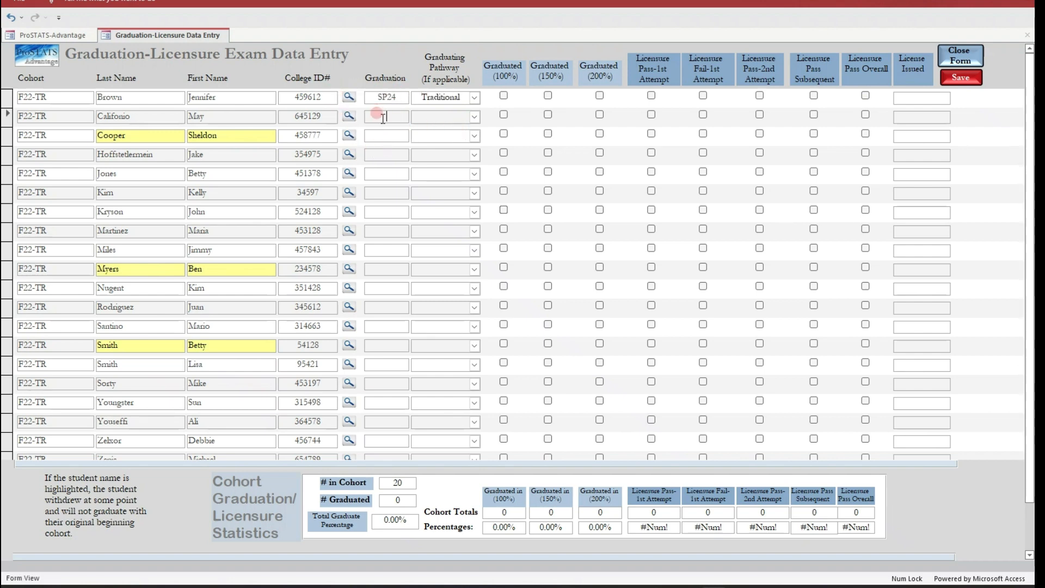
key("ctrl+v")
left_click(382, 155)
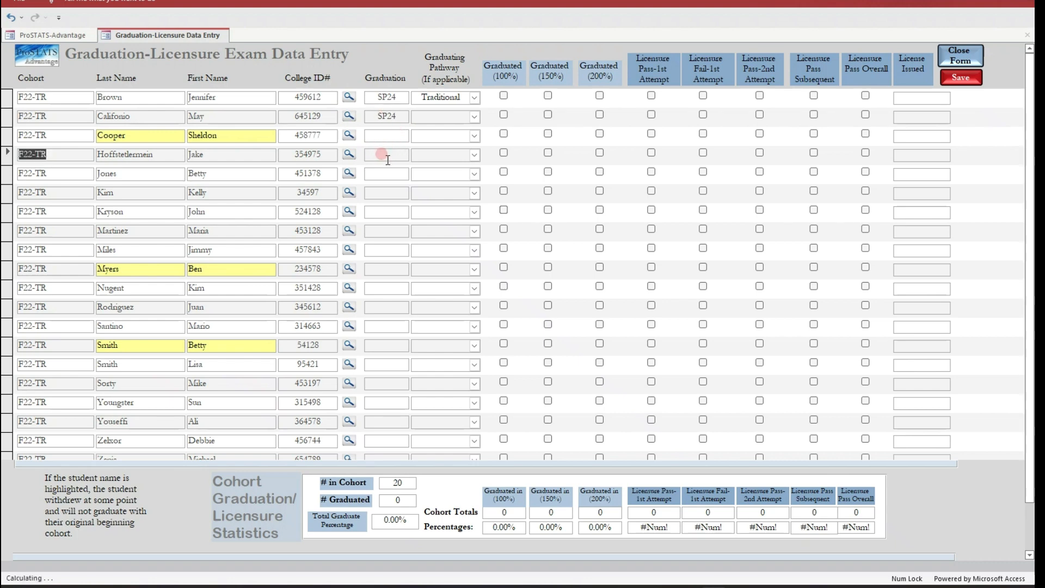
key("ctrl+v")
left_click(385, 177)
key("ctrl+v")
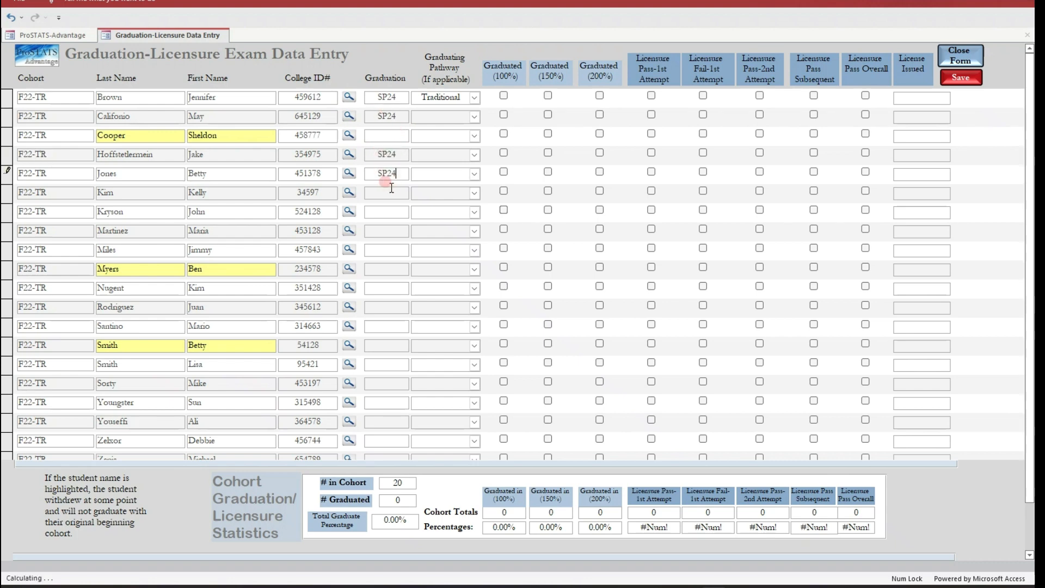
left_click(392, 188)
key("ctrl+v")
left_click(386, 212)
key("ctrl+v")
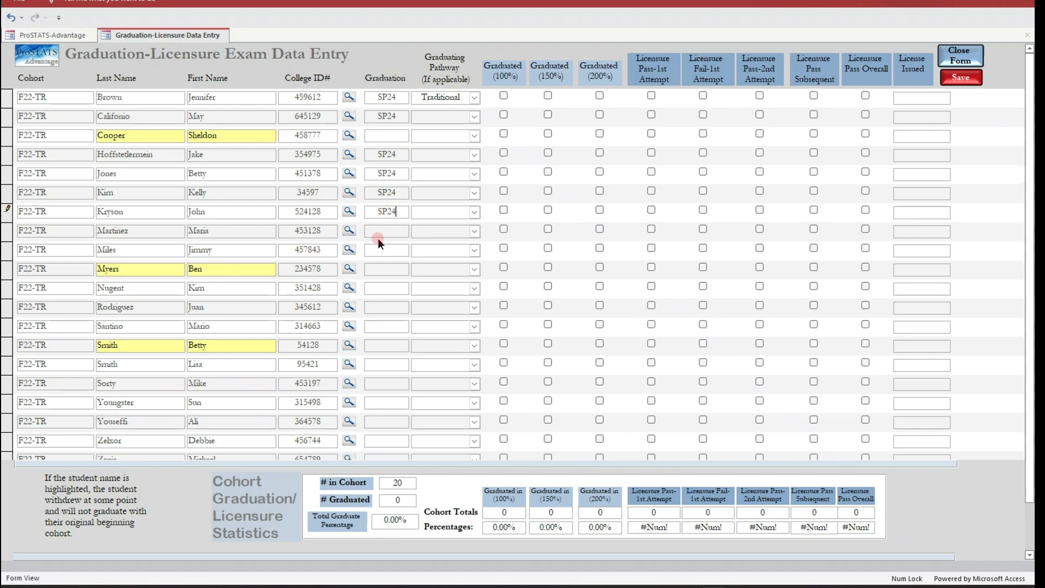
left_click(378, 234)
key("ctrl+v")
left_click(387, 251)
key("ctrl+v")
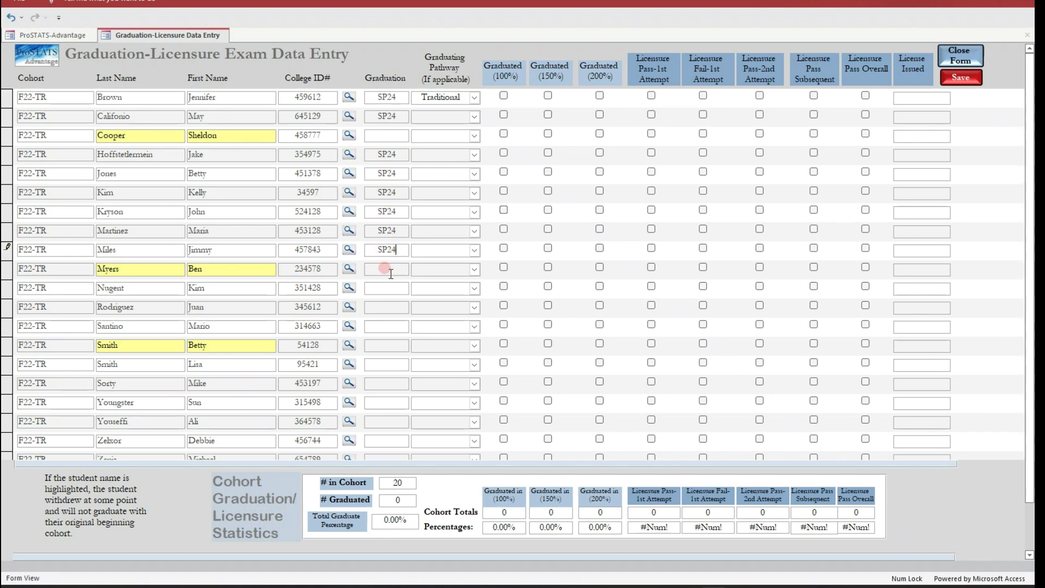
- Enter the graduation term SP24 for the eleventh through thirteenth students
left_click(386, 289)
key("ctrl+v")
left_click(389, 308)
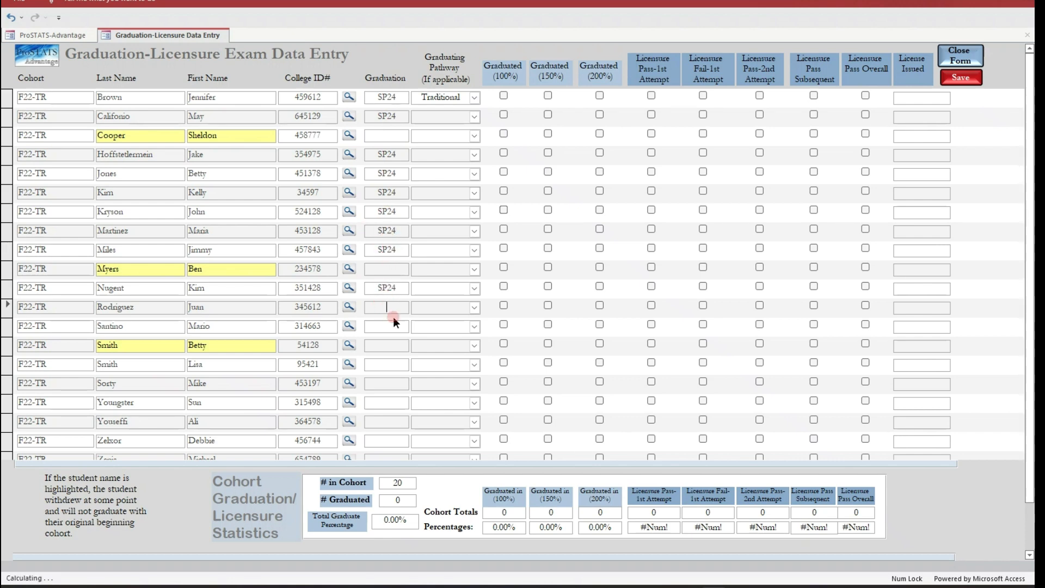
key("ctrl+v")
left_click(386, 327)
key("ctrl+v")
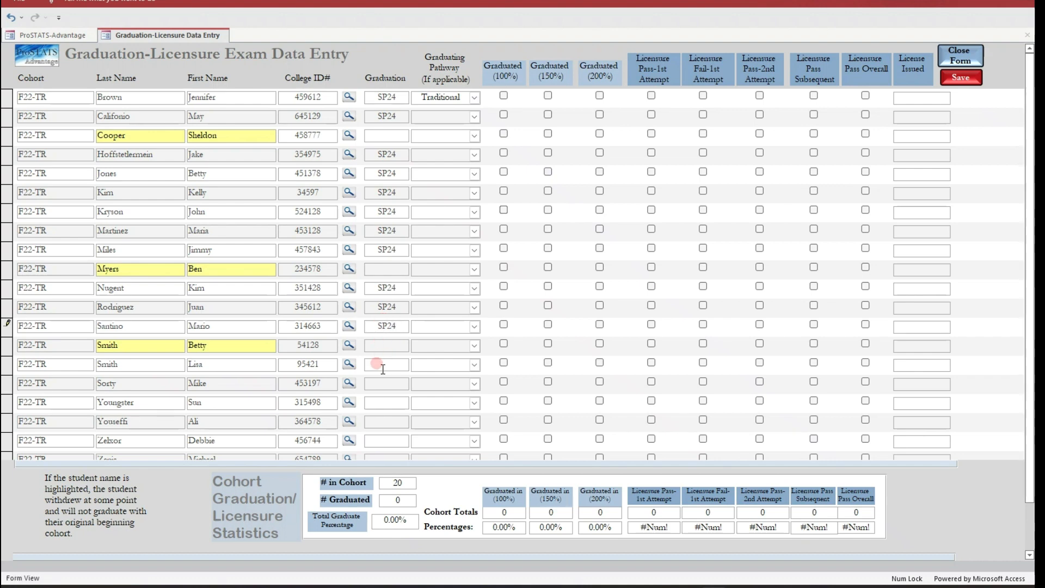
- Enter the graduation term SP24 for the fifteenth through twentieth students, skipping the highlighted fourteenth student
left_click(382, 365)
key("ctrl+v")
left_click(387, 381)
key("ctrl+v")
scroll(419, 383, "down", 1)
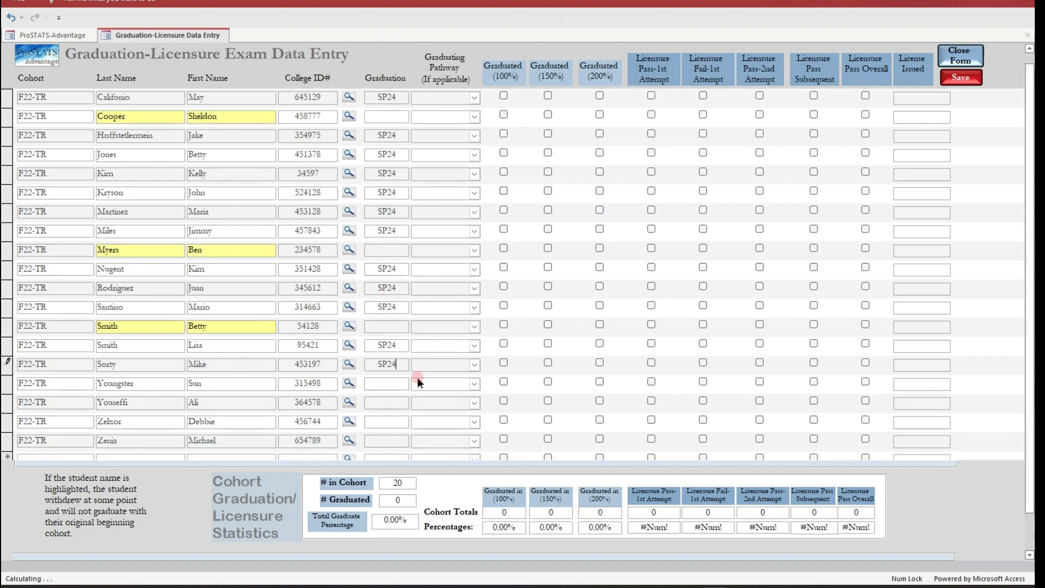
scroll(420, 383, "down", 1)
left_click(381, 363)
key("ctrl+v")
left_click(386, 381)
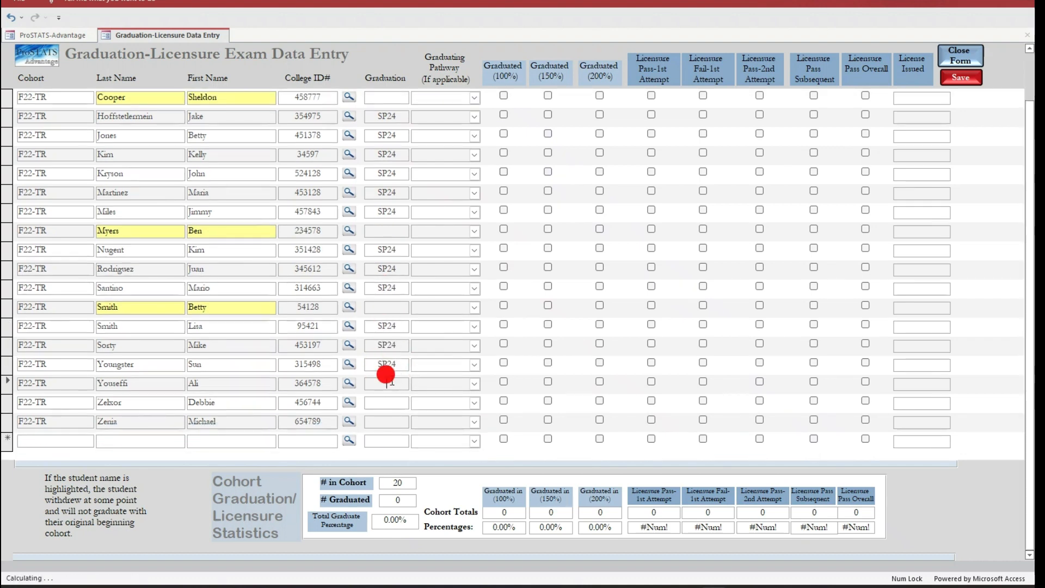
key("ctrl+v")
left_click(387, 403)
key("ctrl+v")
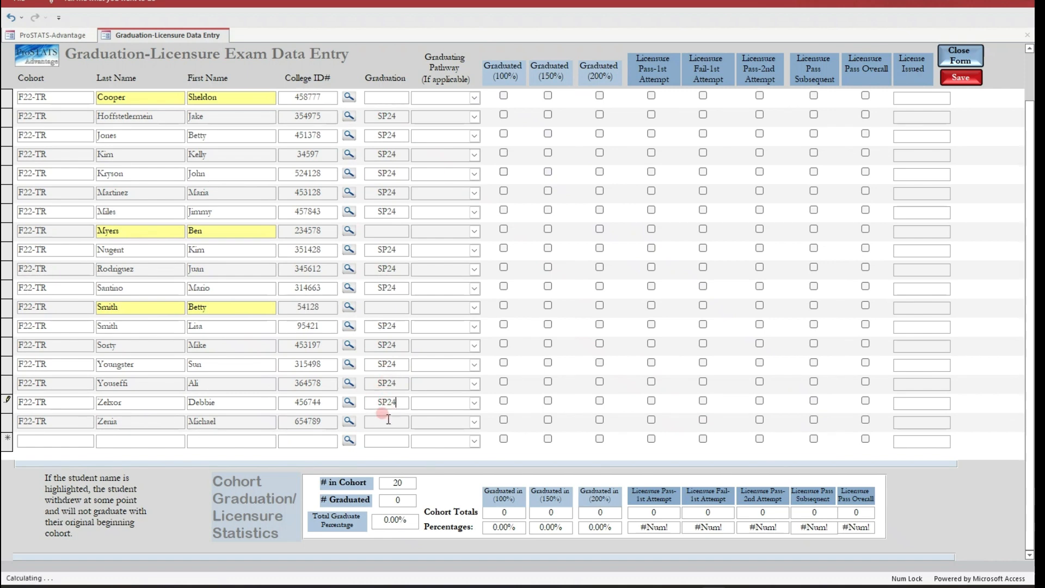
left_click(388, 419)
key("ctrl+v")
- Set the graduating pathway to Traditional for the second student and the fourth through ninth students
scroll(458, 354, "up", 2)
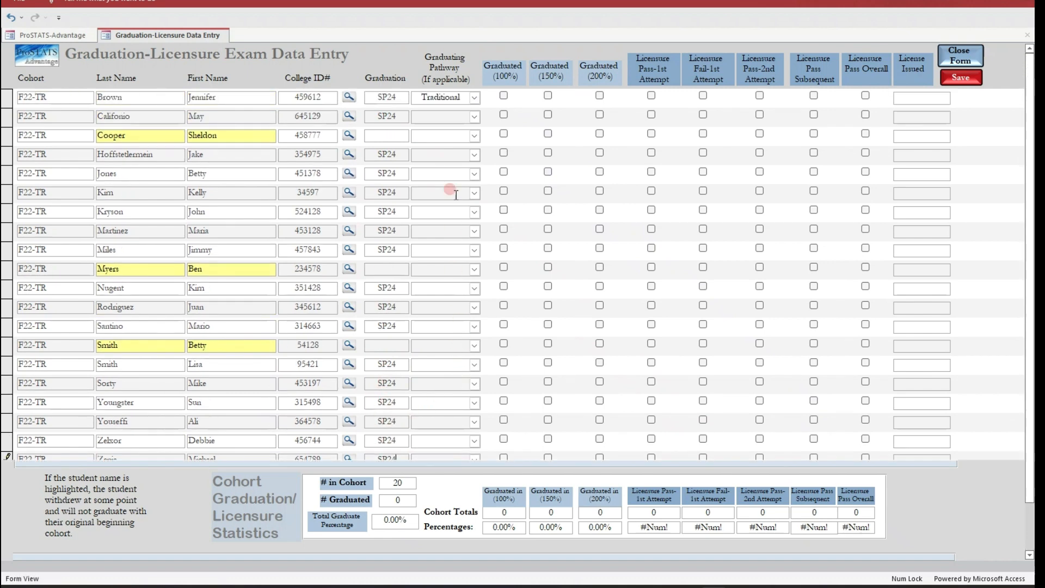
left_click(475, 116)
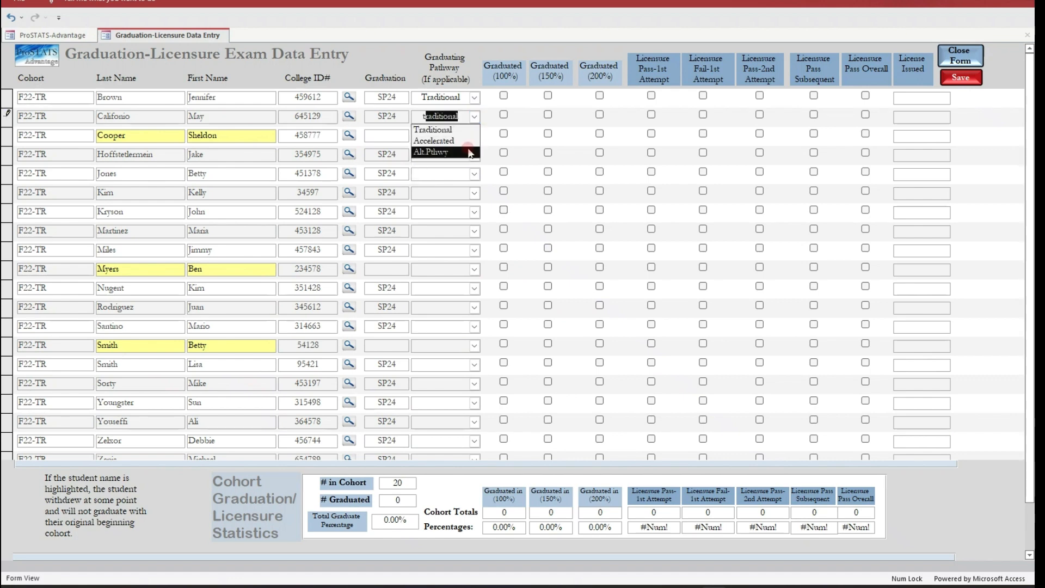
left_click(472, 131)
left_click(441, 133)
left_click(436, 155)
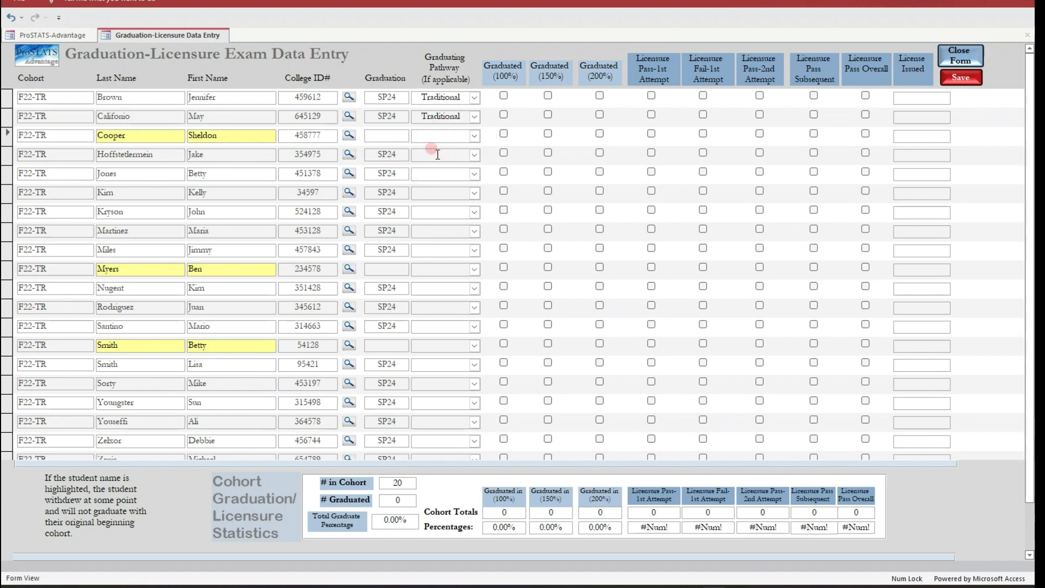
type("traditional")
left_click(432, 173)
type("tional")
left_click(428, 190)
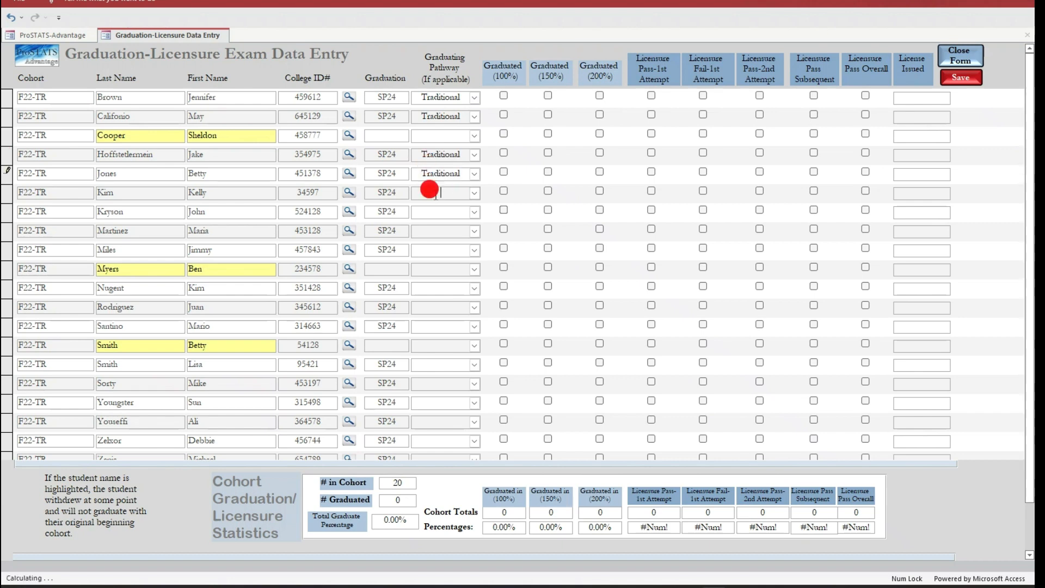
type("traditional")
left_click(428, 213)
type("t")
left_click(432, 228)
type("t")
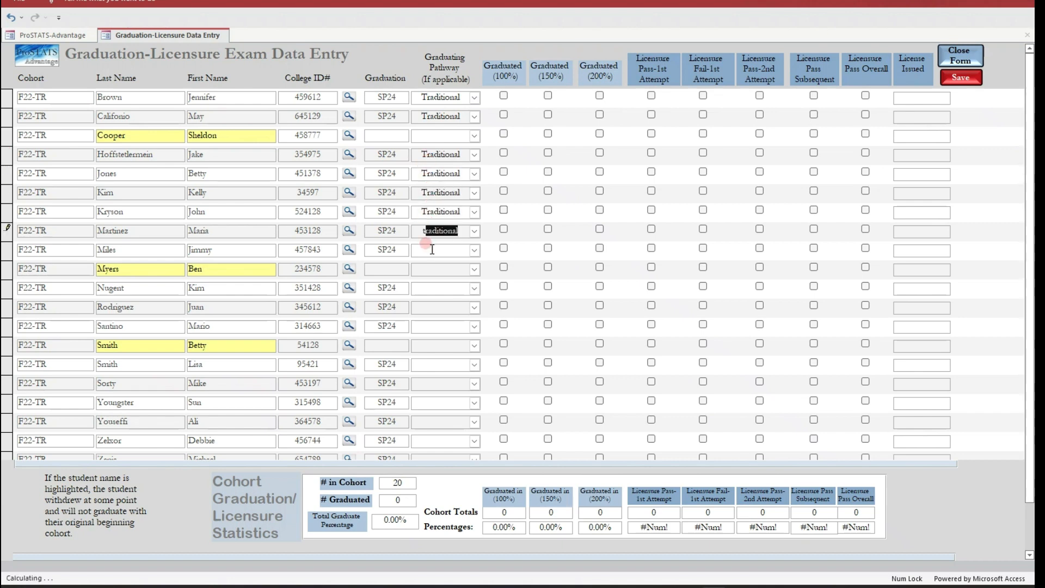
left_click(429, 249)
type("t")
- Set the graduating pathway to Traditional for the eleventh through thirteenth students
left_click(443, 288)
type("tional")
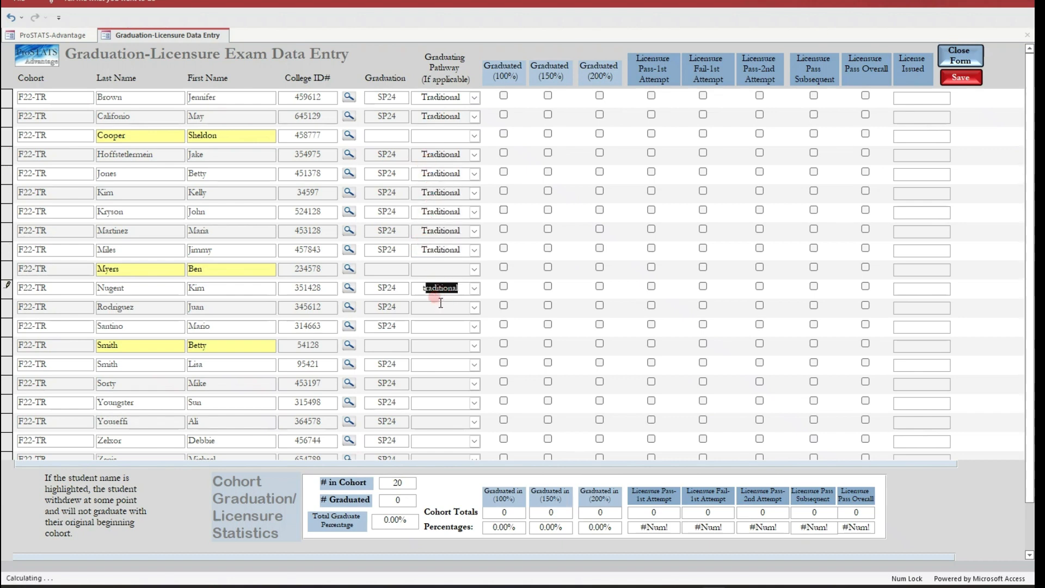
left_click(438, 304)
type("t")
left_click(436, 326)
type("tional")
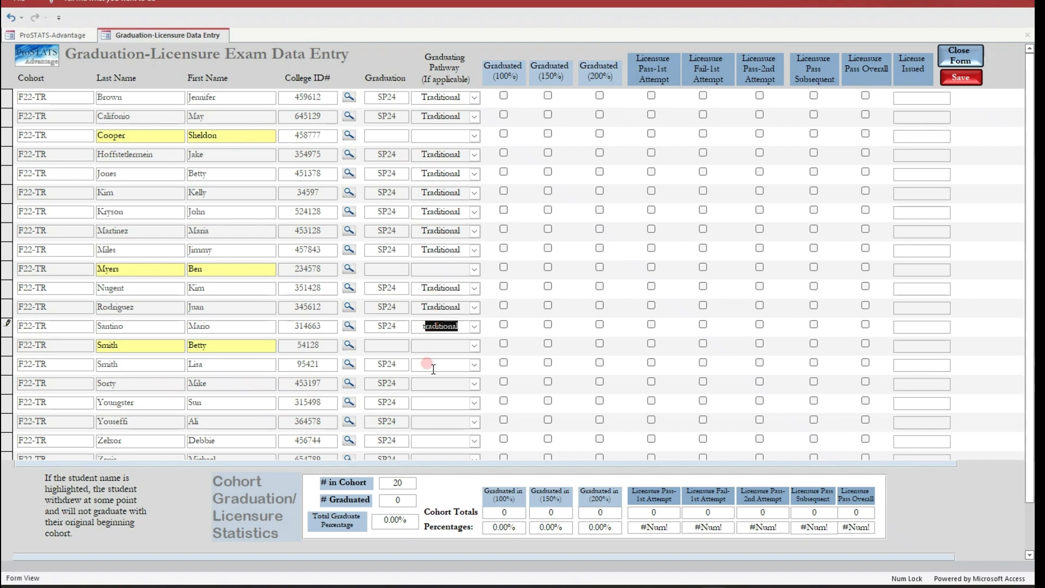
- Set the graduating pathway to Traditional for the fifteenth through twentieth students and save the form
left_click(428, 363)
type("traditional")
left_click(428, 383)
type("t")
left_click(434, 400)
type("t")
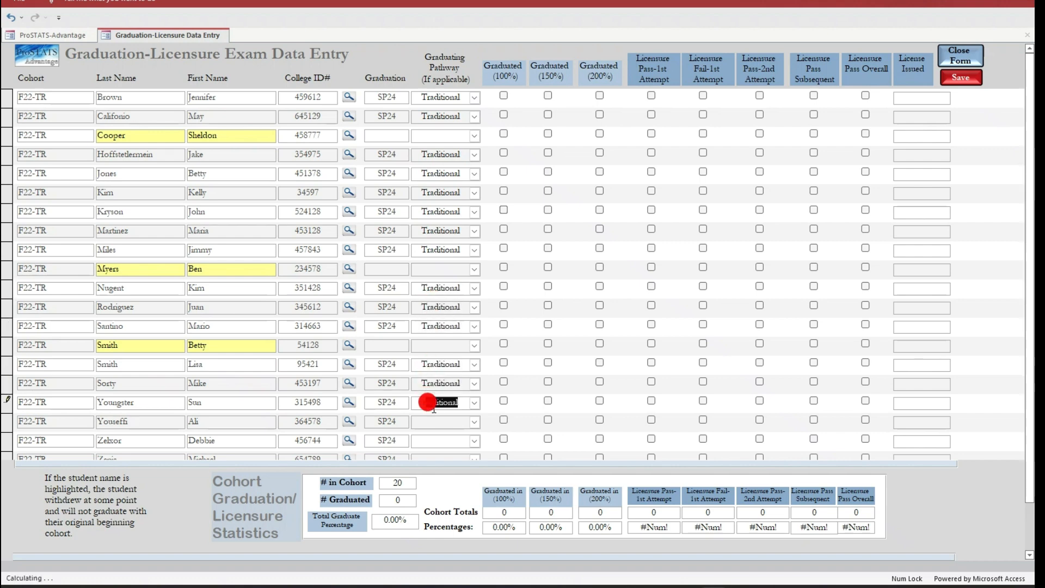
left_click(432, 419)
type("t")
scroll(475, 403, "down", 1)
scroll(476, 403, "down", 1)
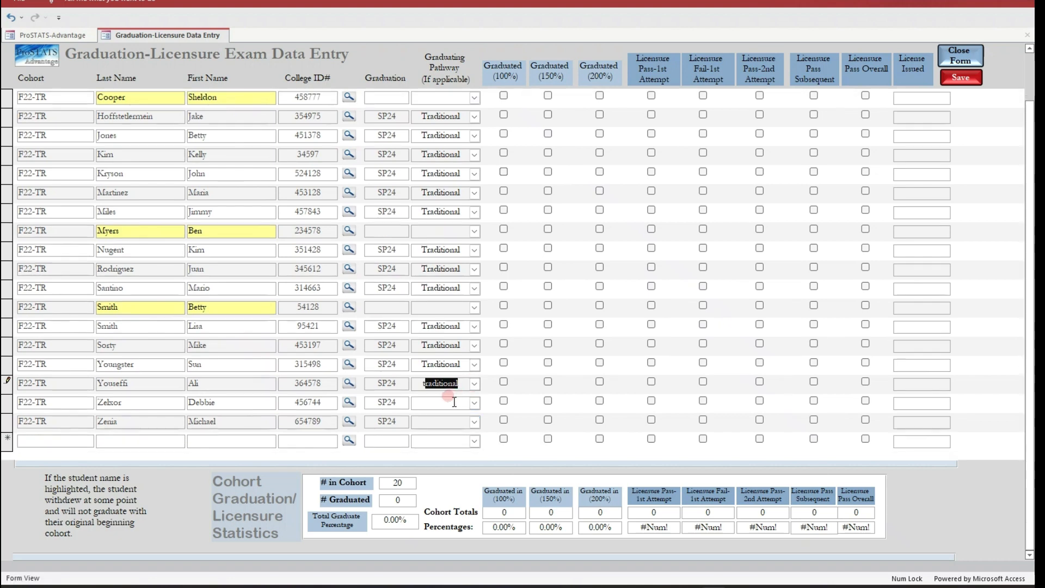
left_click(422, 401)
type("t")
left_click(457, 416)
type("tional")
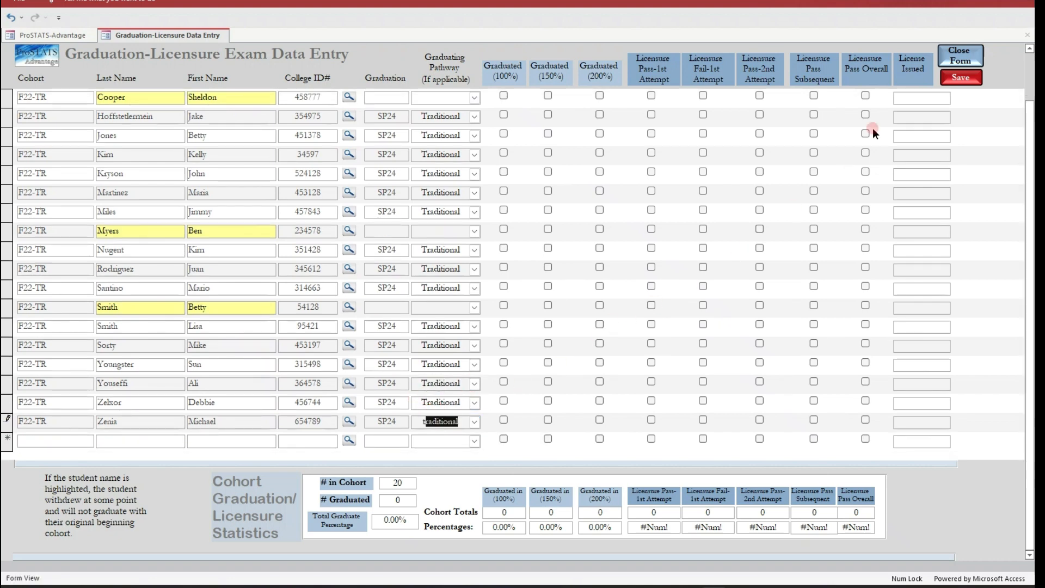
left_click(962, 78)
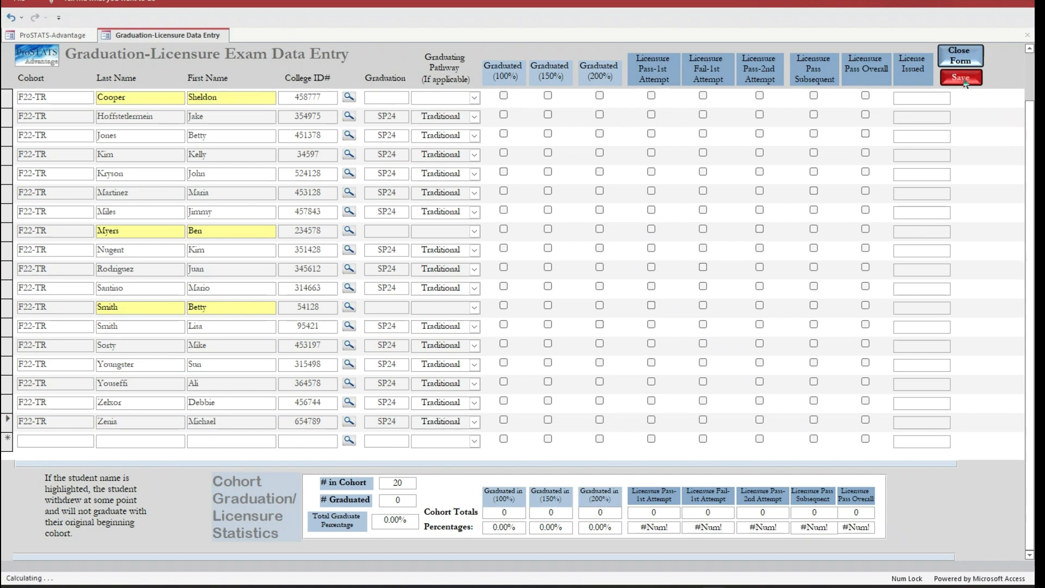
left_click(964, 82)
- Mark the first, second and fourth through ninth students as Graduated (100%)
scroll(684, 142, "up", 1)
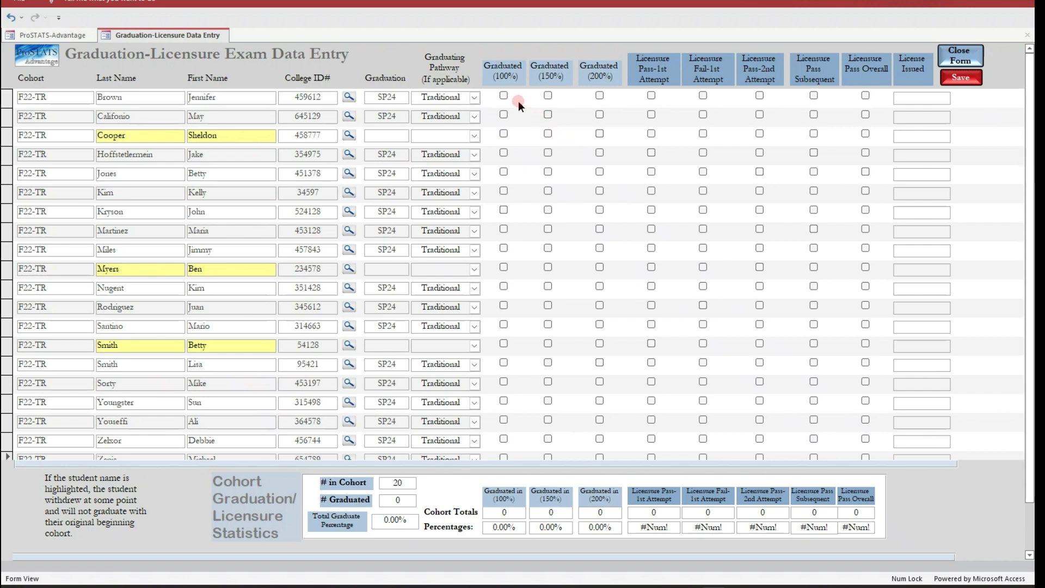
left_click(503, 96)
left_click(503, 115)
left_click(504, 153)
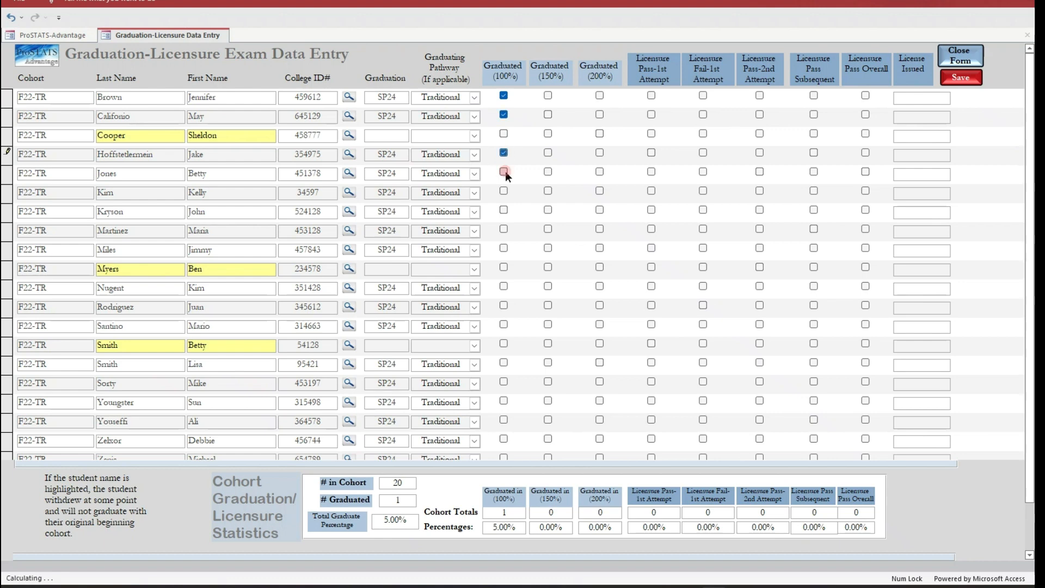
left_click(504, 172)
left_click(503, 190)
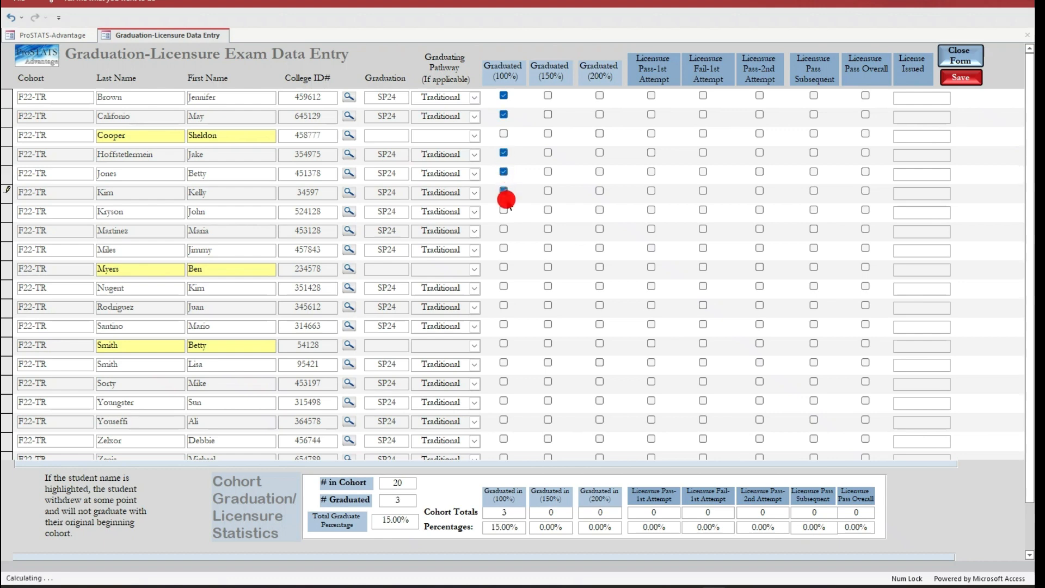
left_click(504, 212)
left_click(504, 230)
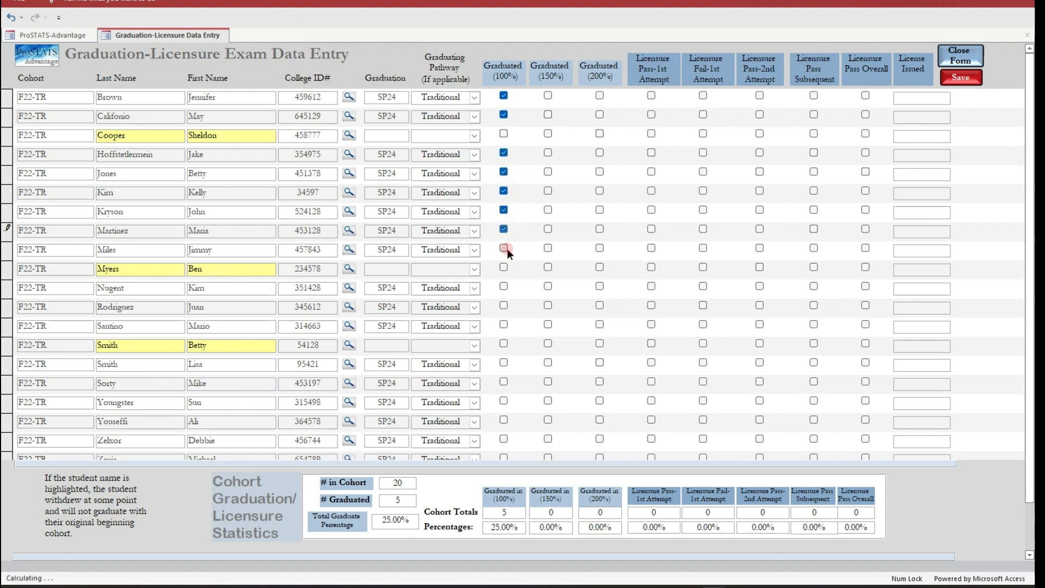
left_click(504, 249)
- Mark the eleventh through thirteenth students as Graduated (100%)
left_click(503, 286)
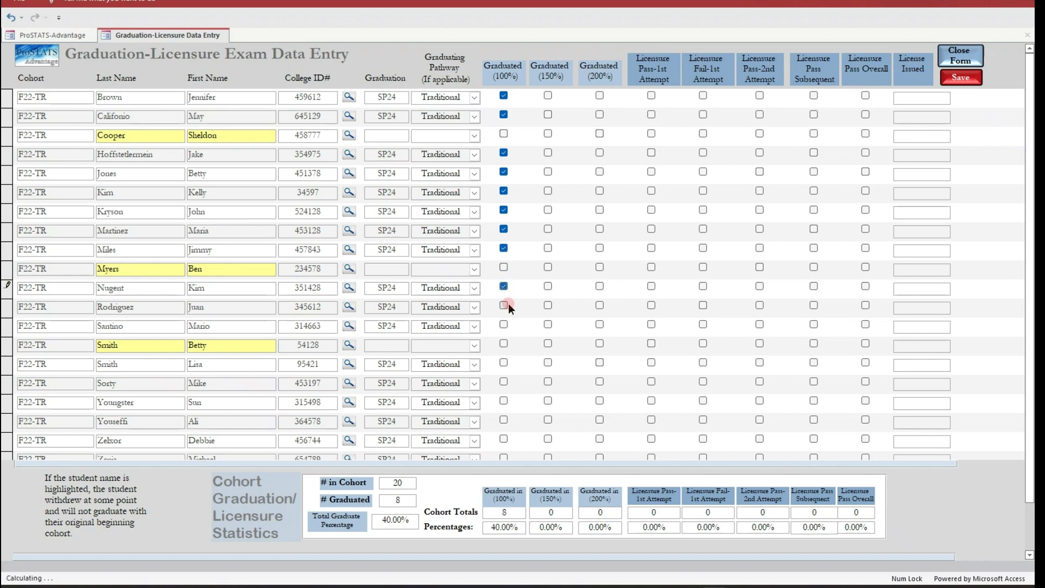
left_click(503, 305)
left_click(504, 325)
- Mark the fifteenth through twentieth students as Graduated (100%) and save the form
left_click(503, 362)
left_click(504, 381)
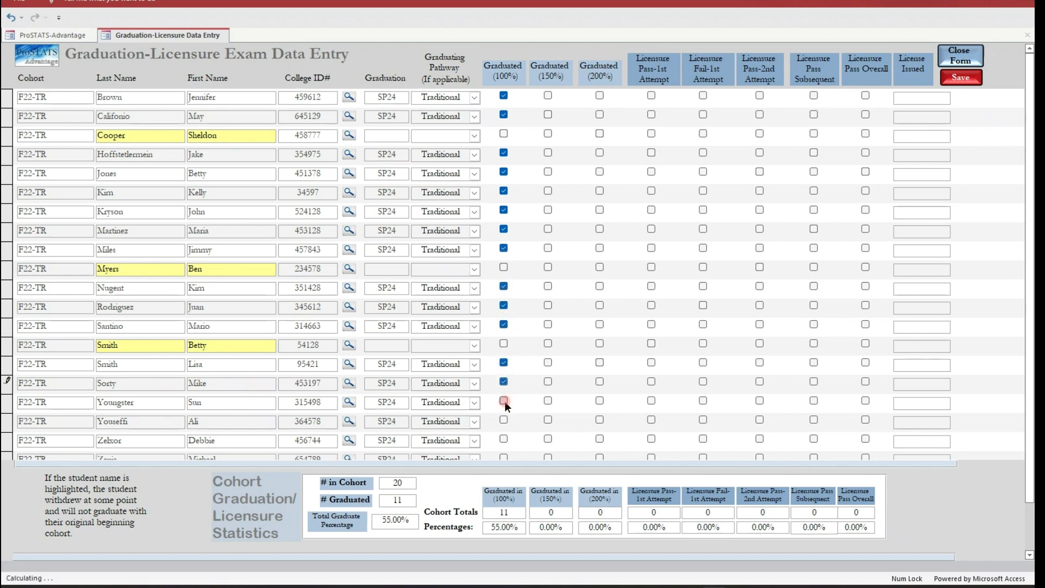
left_click(503, 400)
left_click(503, 420)
left_click(504, 439)
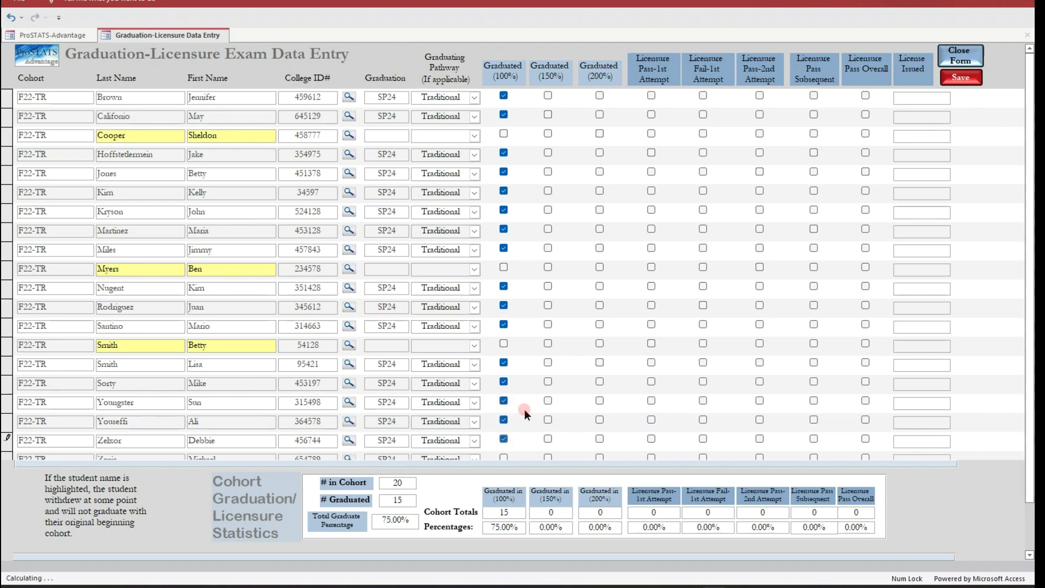
scroll(523, 408, "down", 1)
left_click(504, 418)
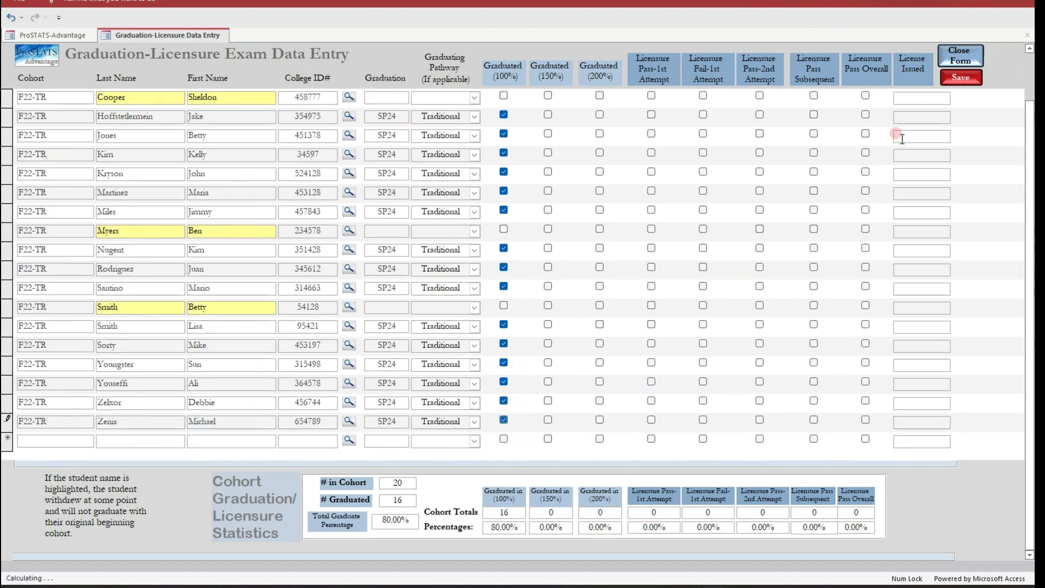
left_click(961, 79)
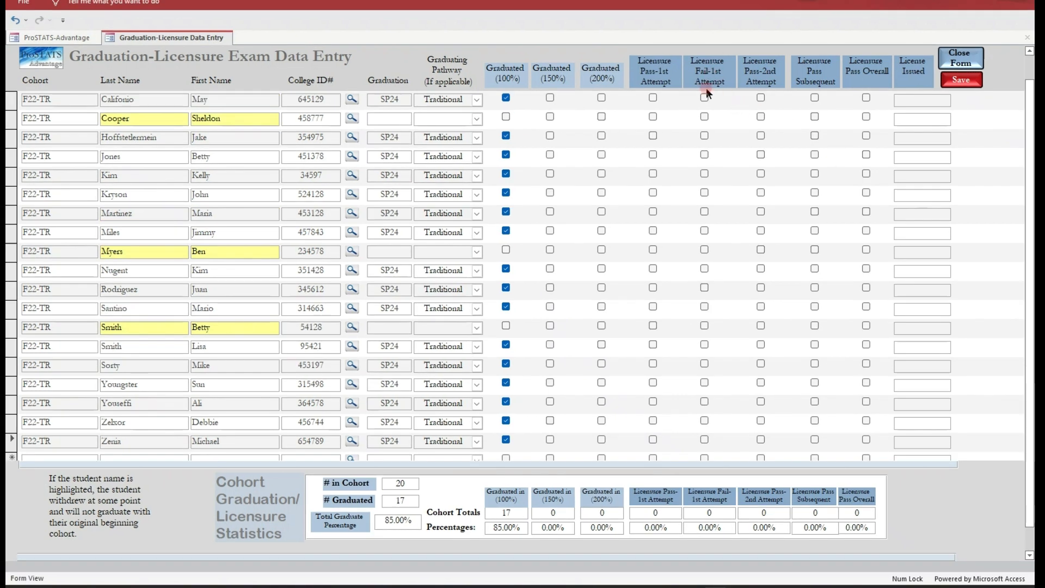
- Record the second student's Licensure Pass-1st Attempt and Licensure Pass Overall, with the license issued on 7/22/2024
left_click(653, 98)
left_click(867, 98)
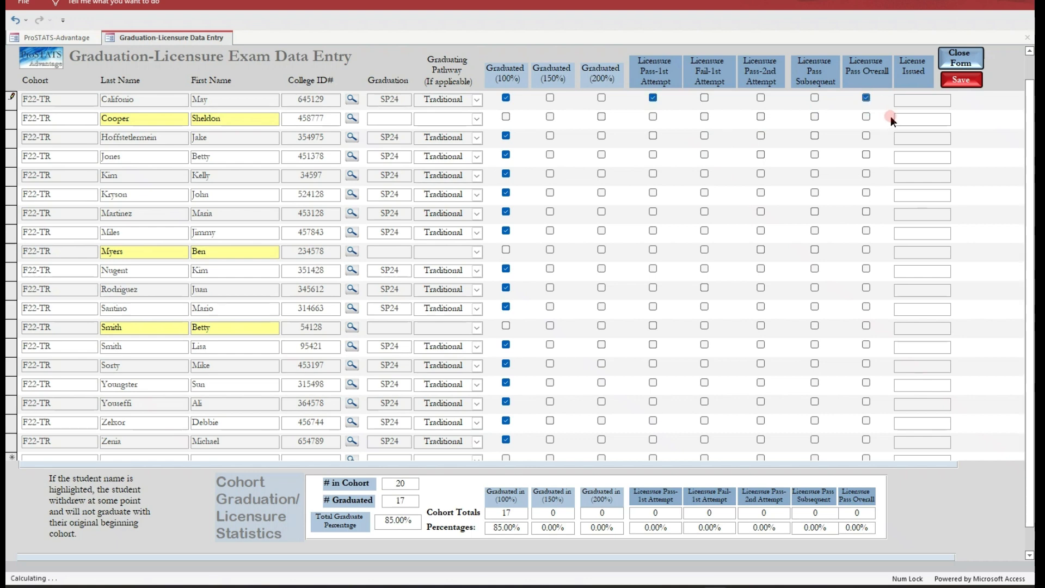
left_click(899, 98)
left_click(902, 102)
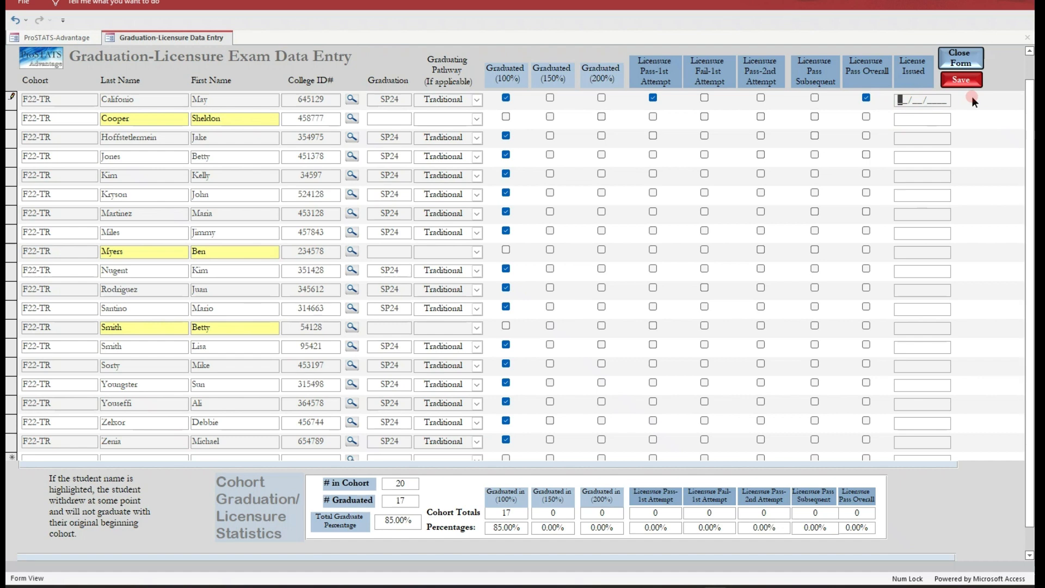
type("07/22/2024")
key("Tab")
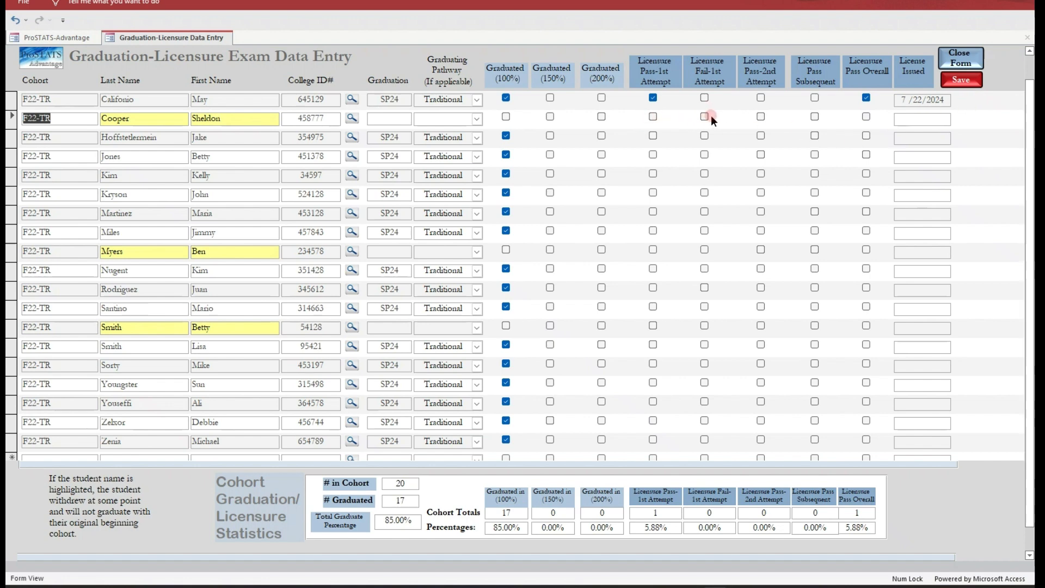
- Record the fourth student's Licensure Fail-1st Attempt, Licensure Pass-2nd Attempt and Licensure Pass Overall
left_click(705, 135)
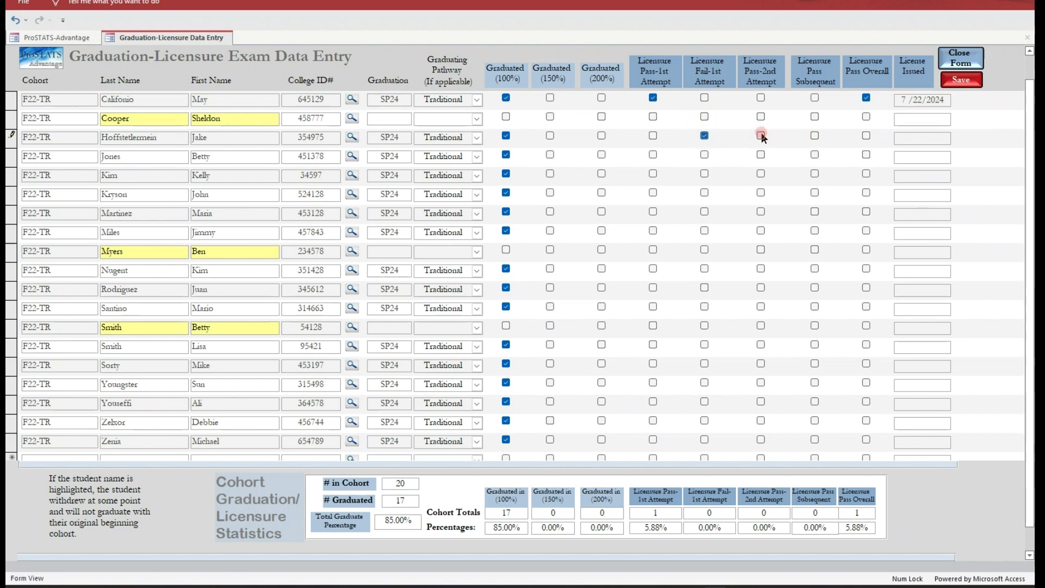
left_click(761, 134)
left_click(866, 136)
- Mark Licensure Pass-1st Attempt and Licensure Pass Overall for the fifth and sixth students
left_click(651, 156)
left_click(866, 155)
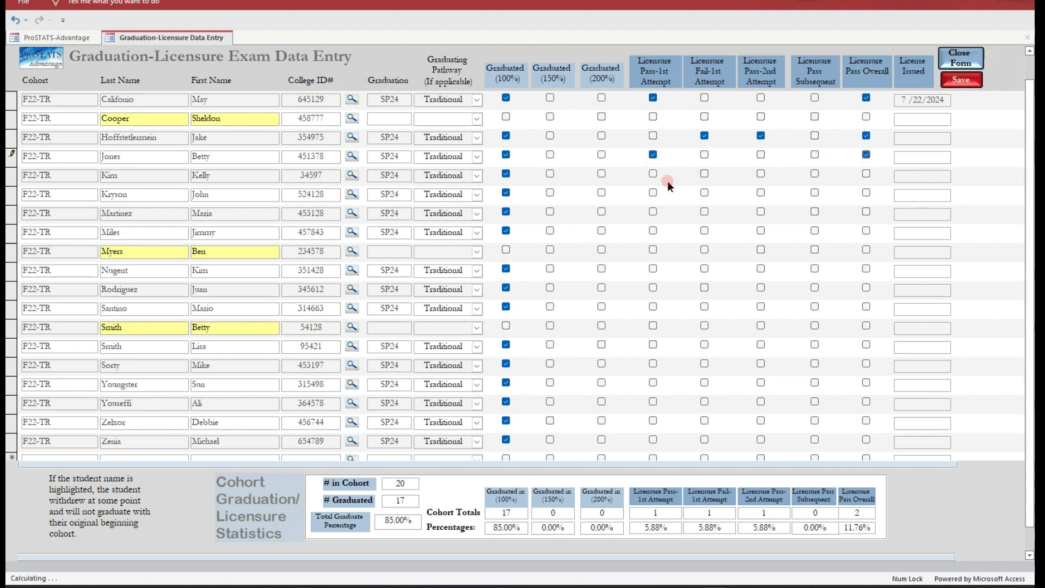
left_click(652, 174)
left_click(866, 174)
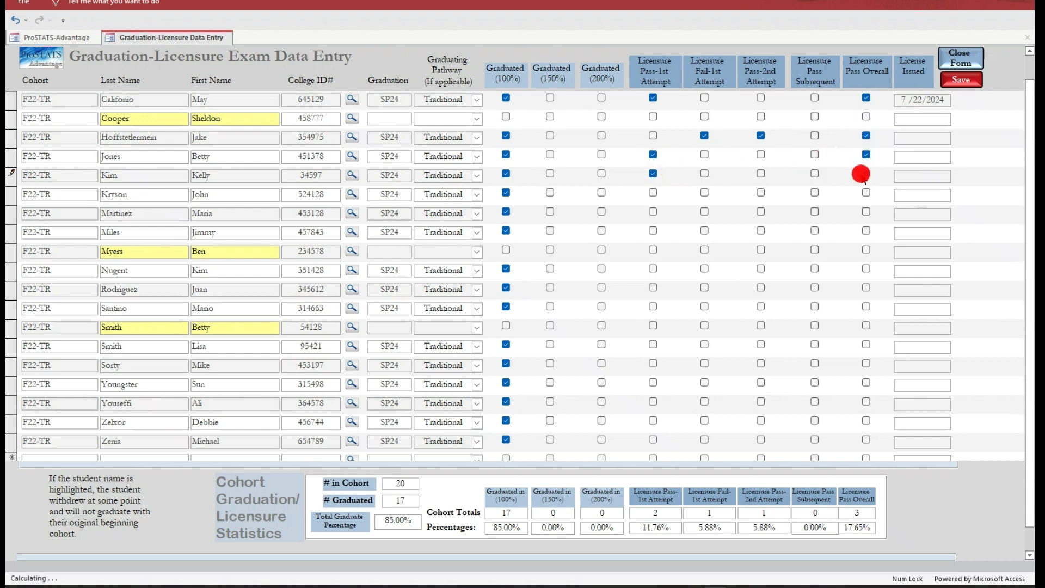
- Mark Licensure Fail-1st Attempt and Pass Overall for the seventh and ninth students, with Pass Subsequent for the seventh and Pass-2nd Attempt for the ninth
left_click(705, 192)
left_click(814, 193)
left_click(866, 192)
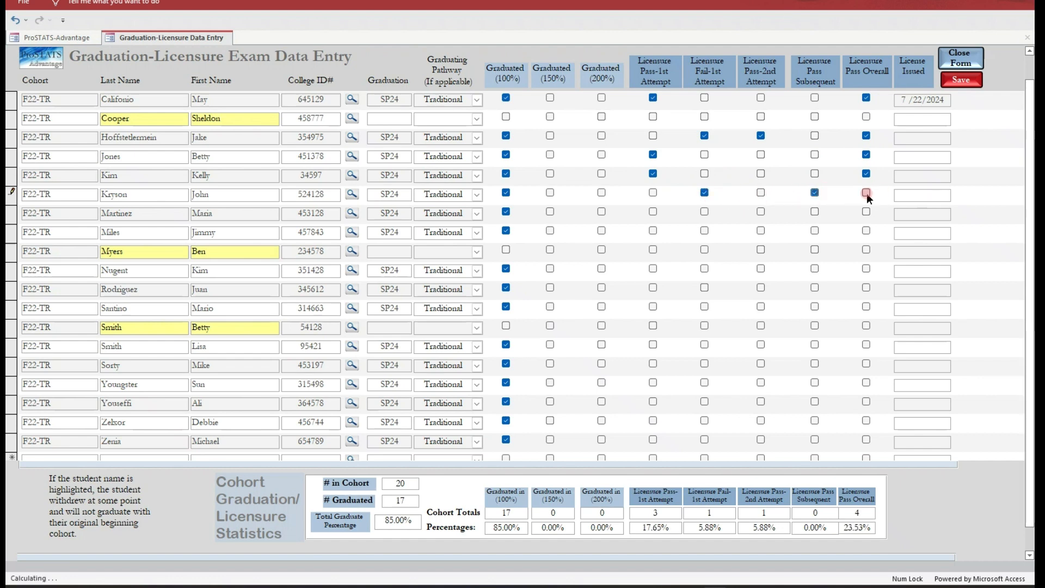
left_click(704, 229)
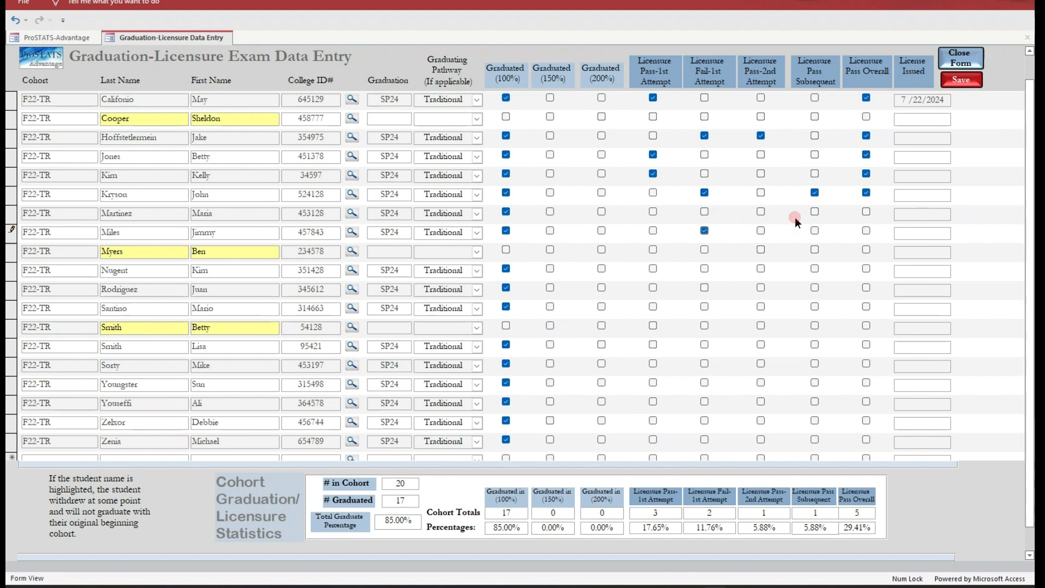
left_click(760, 231)
left_click(866, 231)
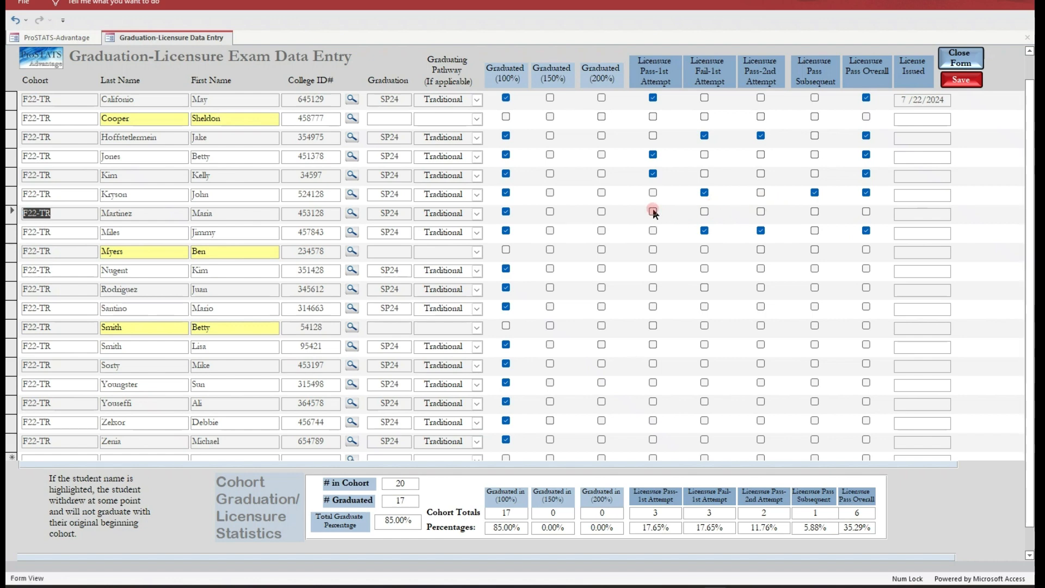
- Mark Licensure Pass-1st Attempt and Licensure Pass Overall for the eighth and the eleventh through thirteenth students
left_click(652, 211)
left_click(866, 211)
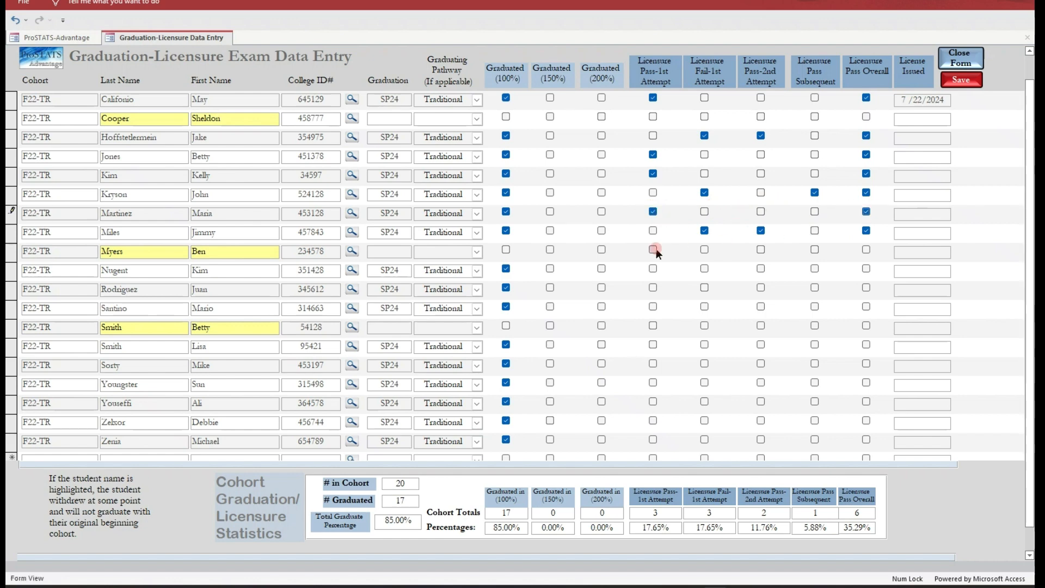
left_click(654, 250)
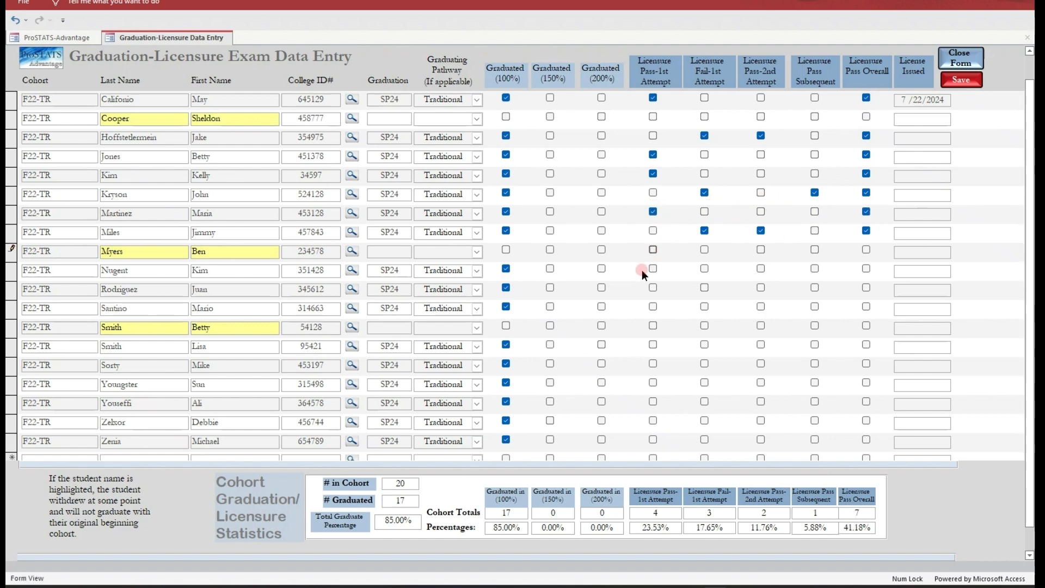
left_click(651, 269)
left_click(653, 286)
left_click(866, 269)
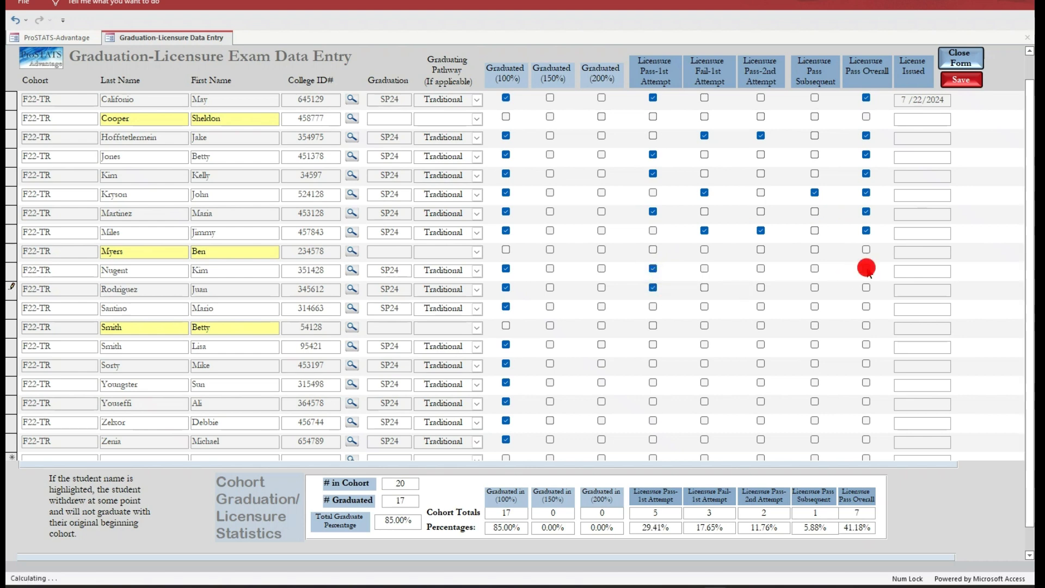
left_click(866, 288)
scroll(871, 304, "down", 2)
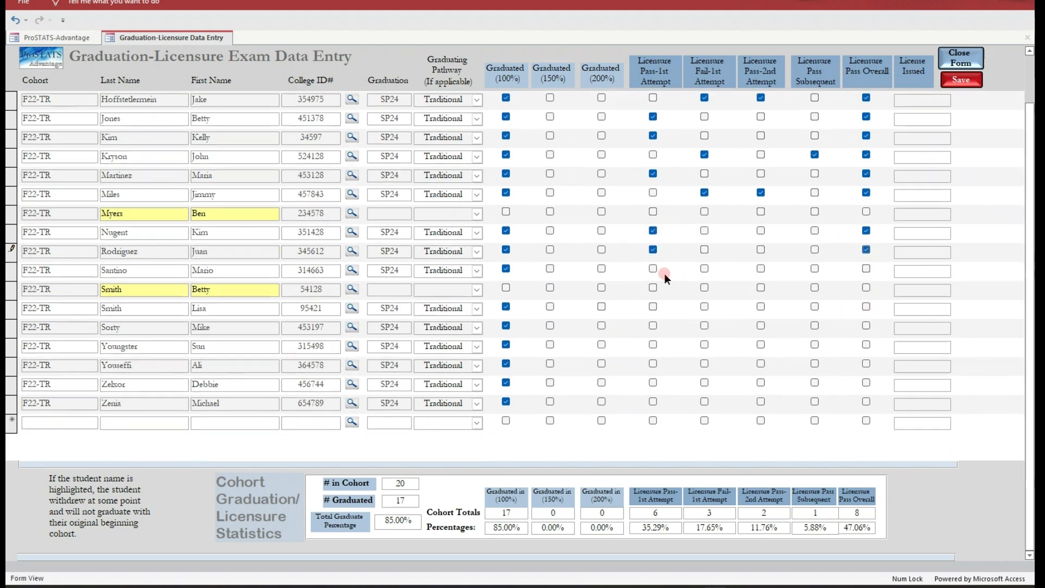
left_click(654, 268)
left_click(866, 268)
- Mark Licensure Fail-1st Attempt and Pass Overall for the fifteenth and sixteenth students, with Pass Subsequent for the fifteenth and Pass-2nd Attempt for the sixteenth
left_click(705, 306)
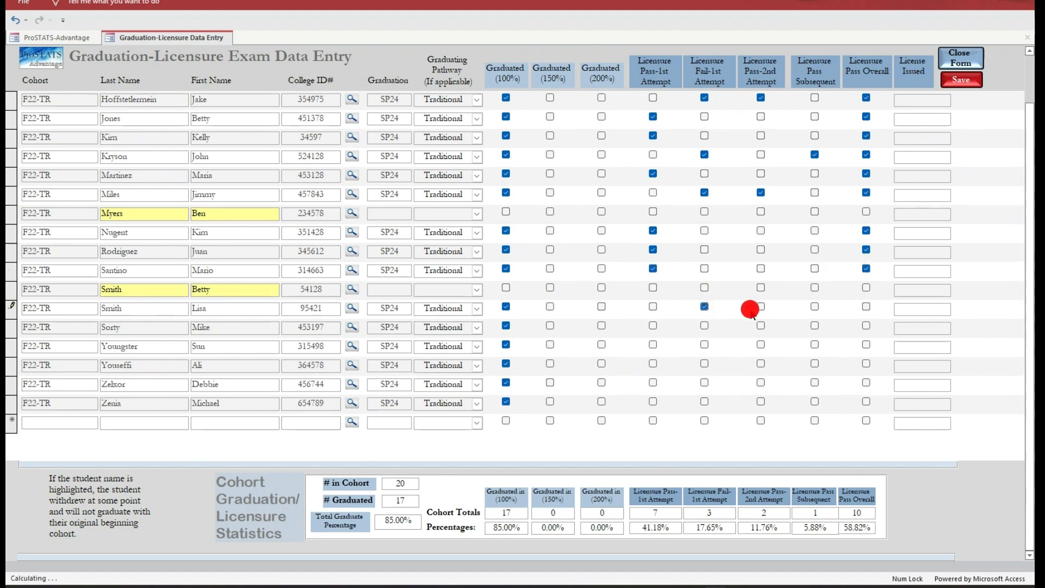
left_click(814, 307)
left_click(866, 307)
left_click(704, 325)
left_click(761, 325)
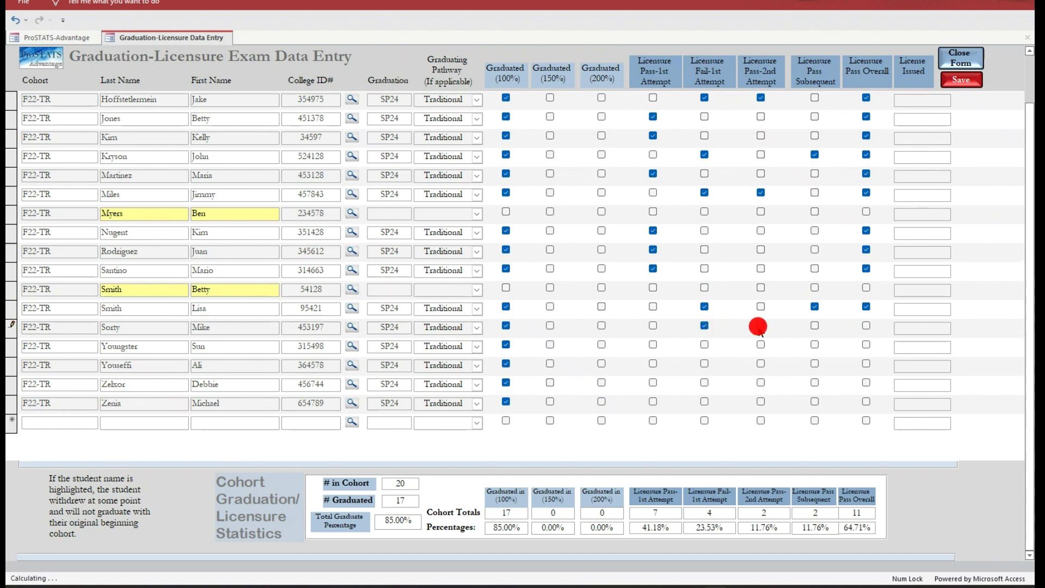
left_click(865, 326)
- Mark Licensure Pass-1st Attempt and Licensure Pass Overall for the seventeenth and eighteenth students
left_click(653, 363)
left_click(866, 345)
left_click(653, 363)
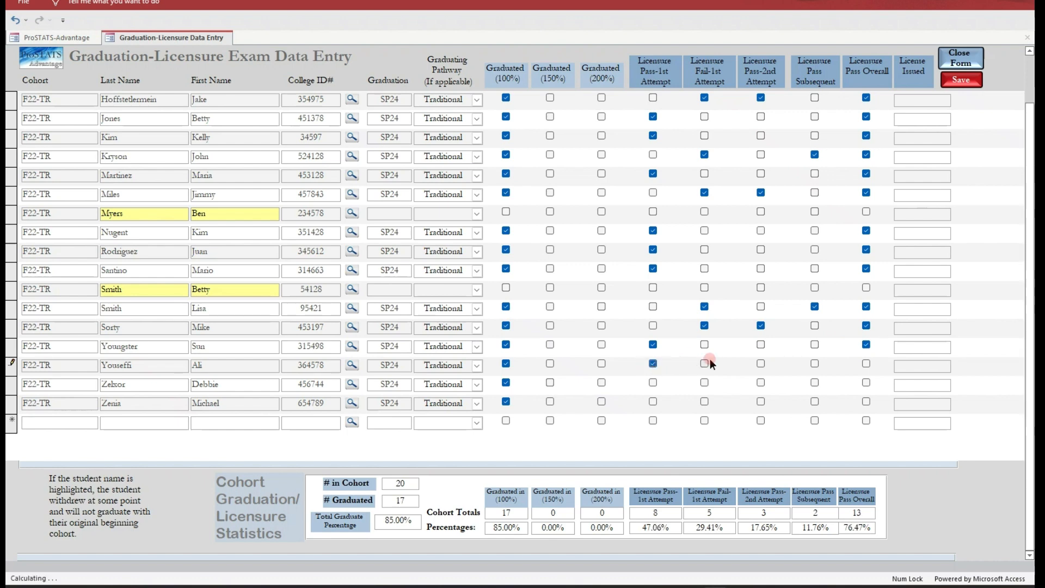
left_click(865, 363)
- Record the nineteenth student's Licensure Fail-1st Attempt, Licensure Pass Subsequent and Licensure Pass Overall
left_click(704, 382)
left_click(815, 382)
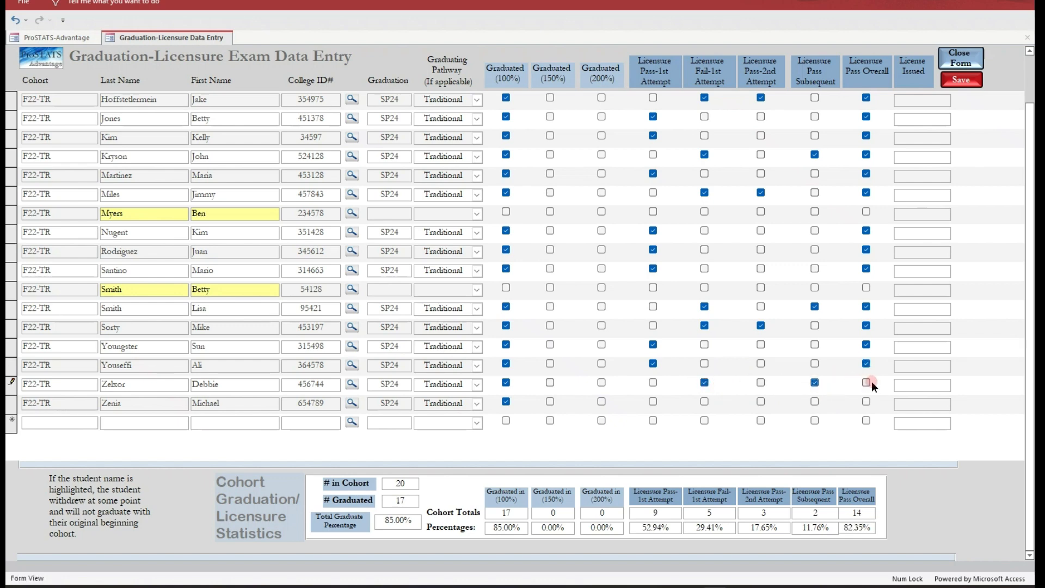
left_click(867, 382)
- Mark the twentieth student's Licensure Pass-1st Attempt and Licensure Pass Overall, then save and close the form
left_click(653, 402)
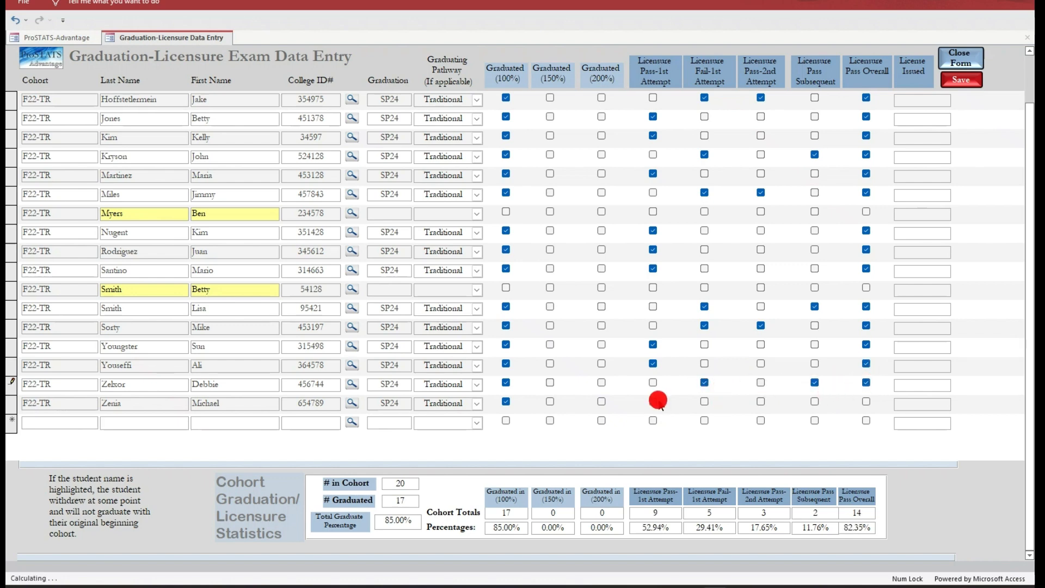
left_click(867, 402)
left_click(964, 82)
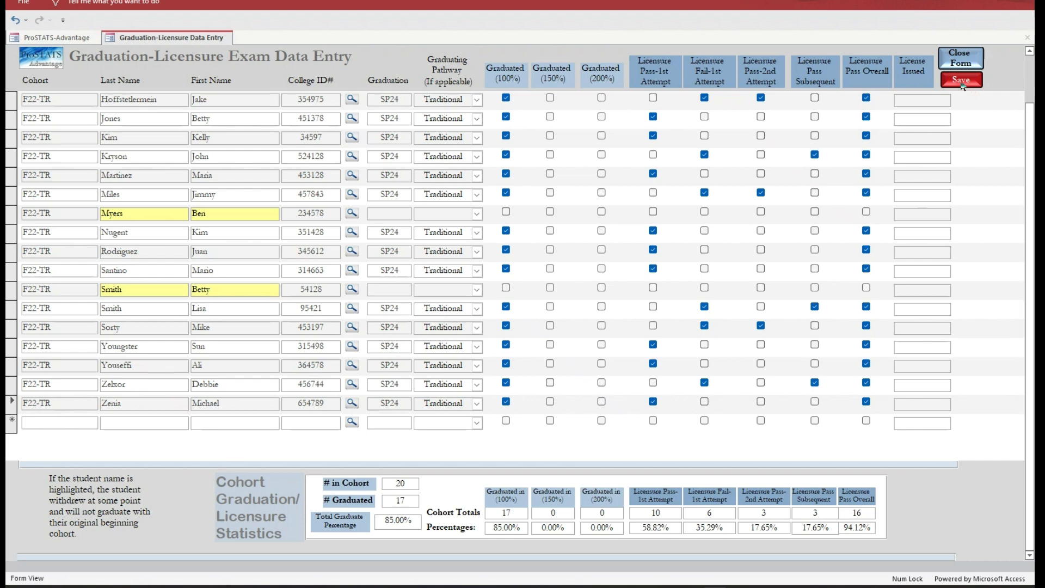
left_click(962, 57)
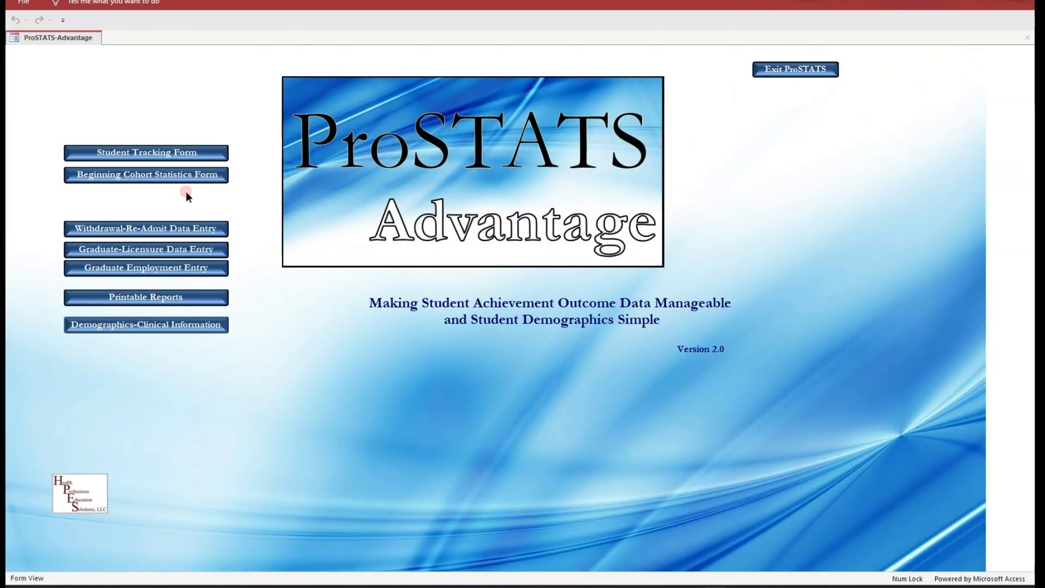
- Review the Graduating Cohort Statistics Form for semester SP24 with the second semester left blank, and close it
left_click(216, 199)
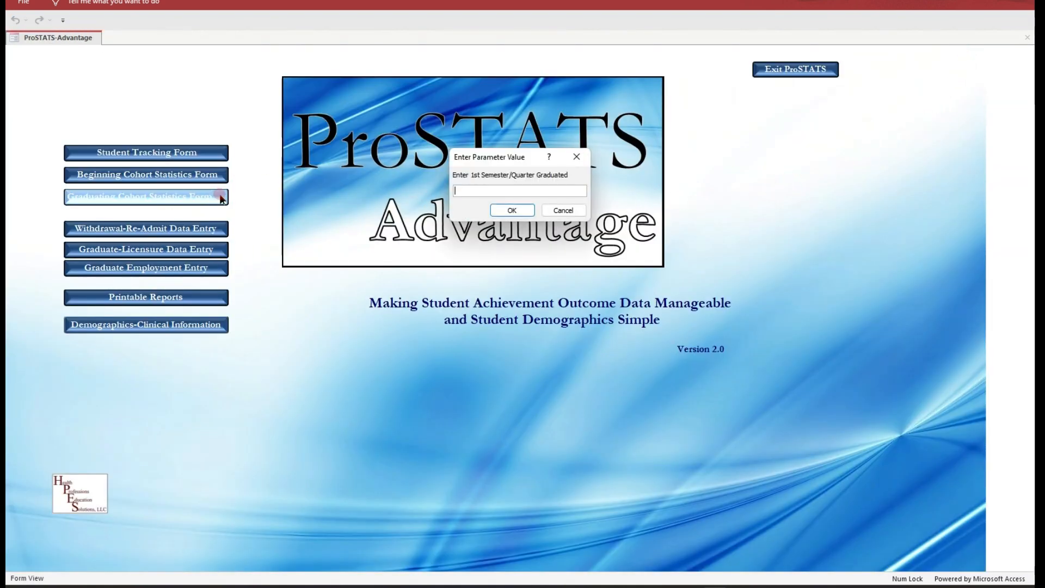
type("sp24")
key("Return")
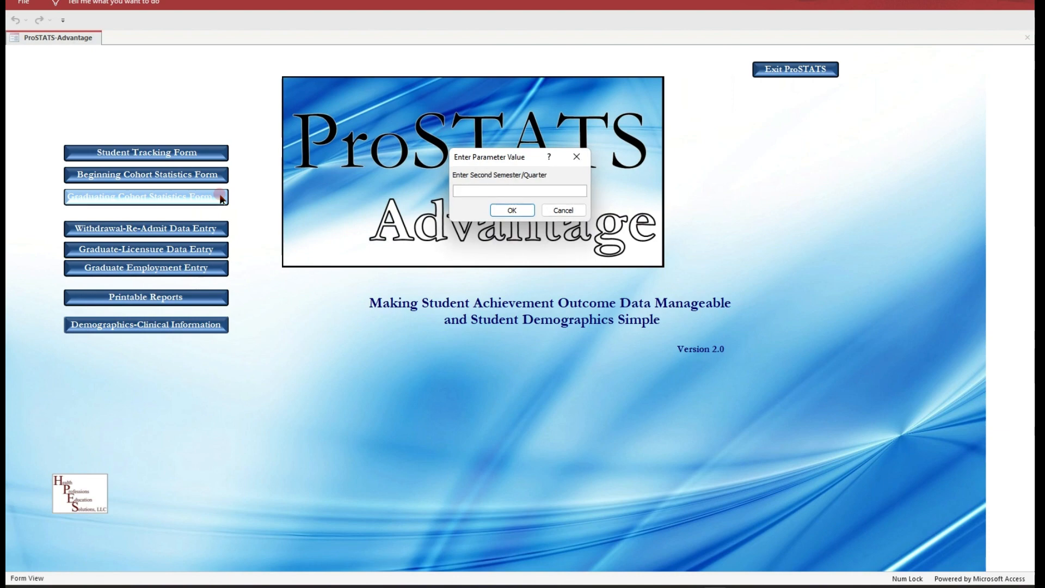
key("Return")
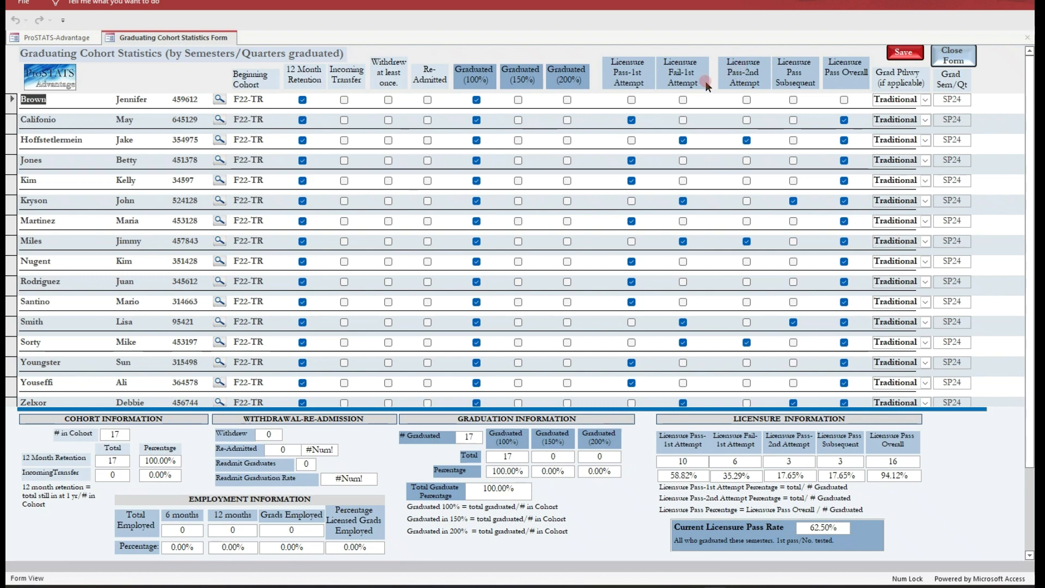
left_click(947, 60)
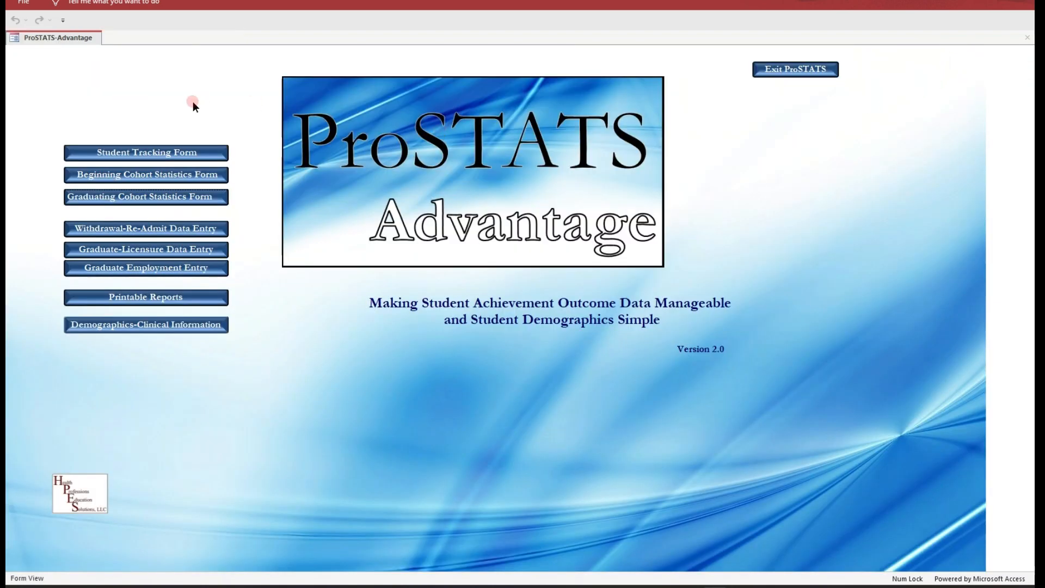
- Open the Student Tracking Form and find by last name the readmitted SP22-TR student whose first exit date is 11/1/2022
left_click(145, 152)
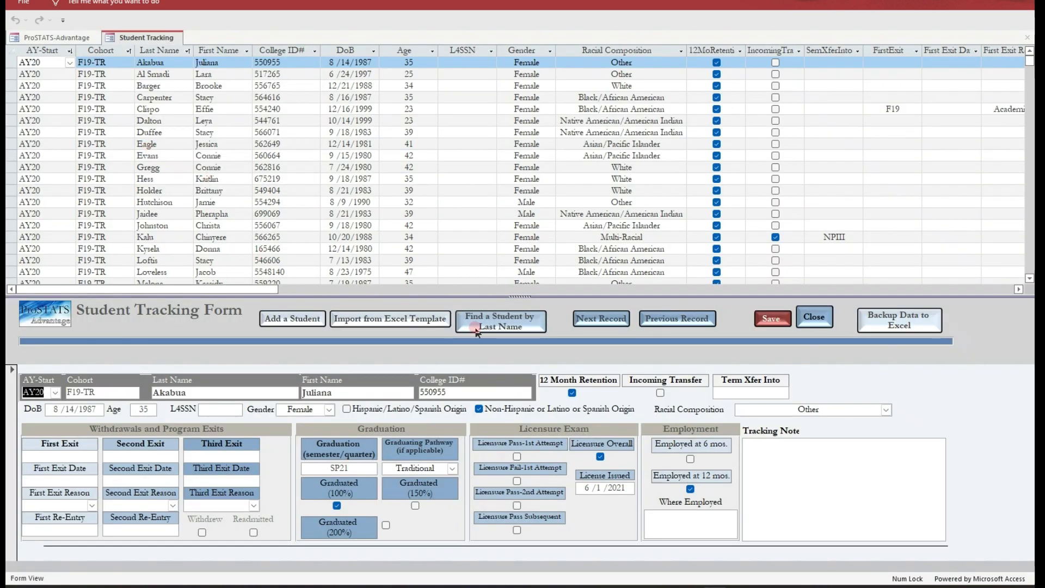
left_click(504, 323)
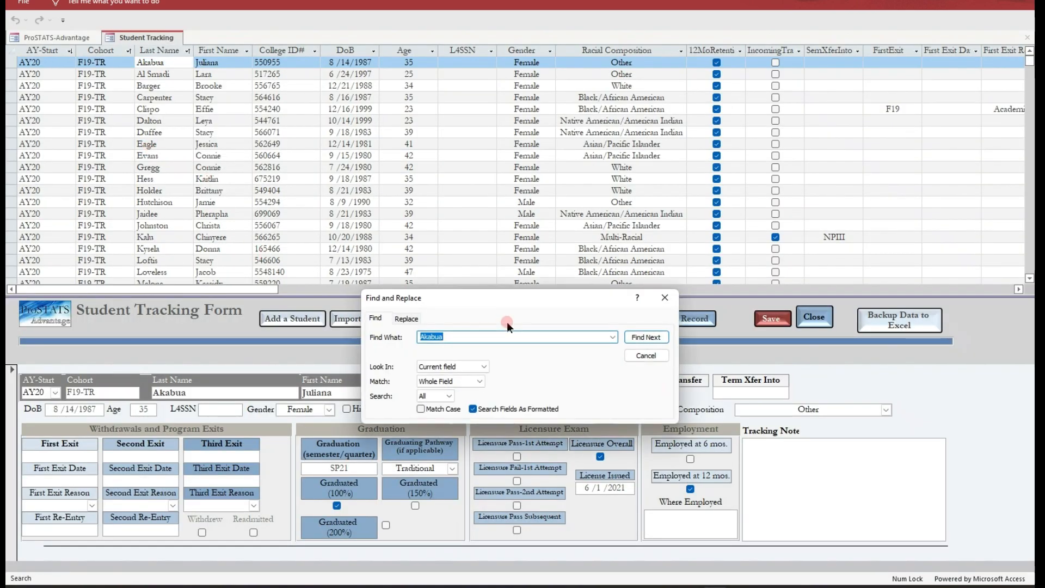
type("mathews")
key("Return")
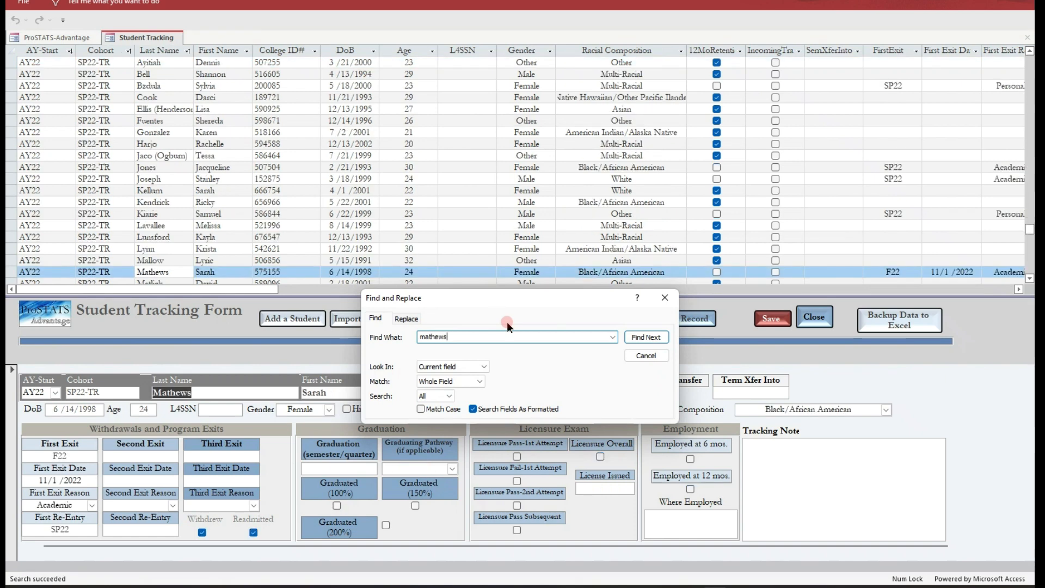
left_click(666, 299)
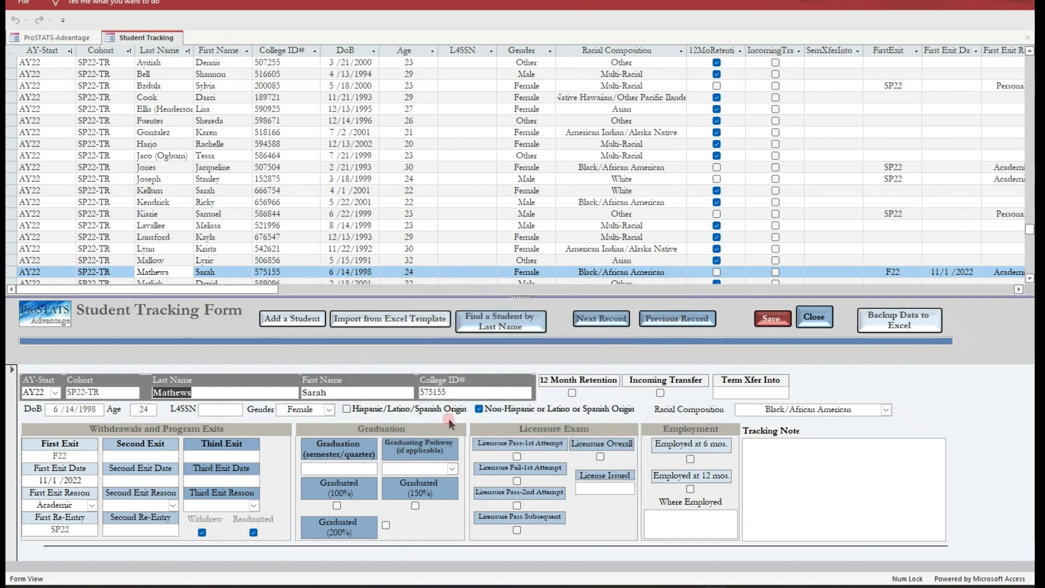
- Set this readmitted student's graduation semester to SP24 and pathway to Traditional, and mark Graduated (150%)
left_click(73, 454)
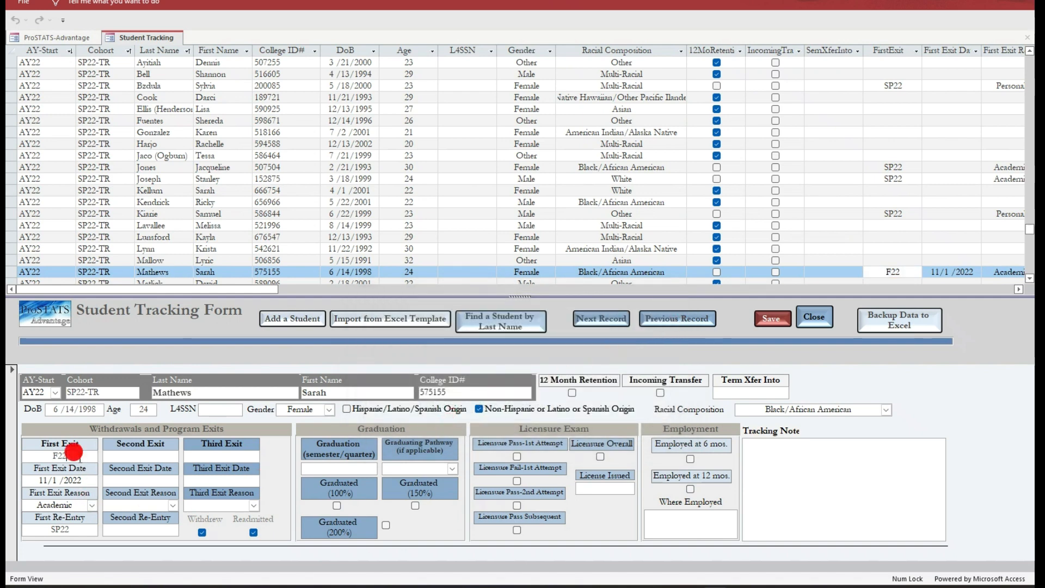
left_click(80, 522)
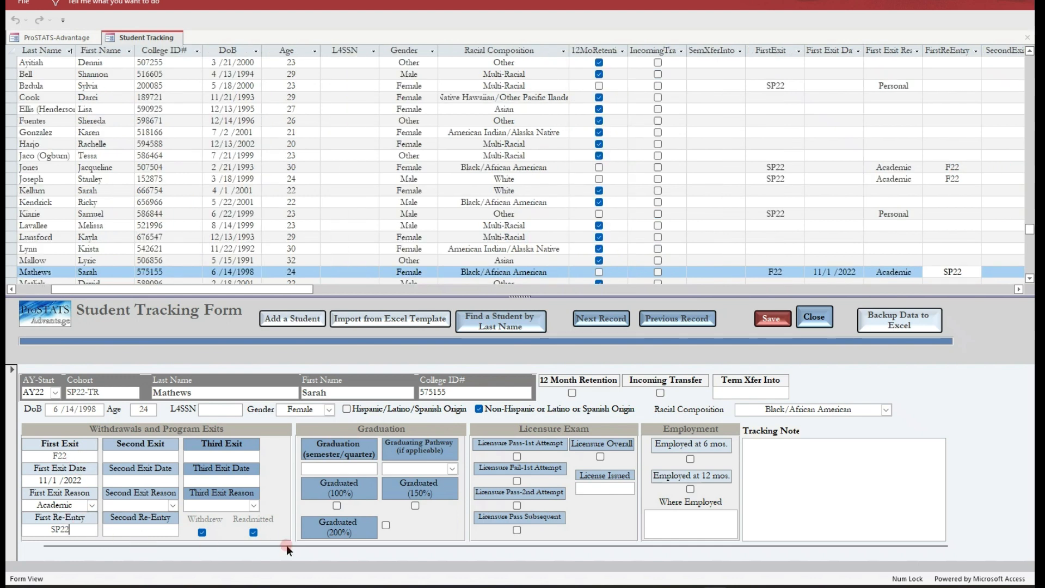
left_click(333, 466)
type("SP")
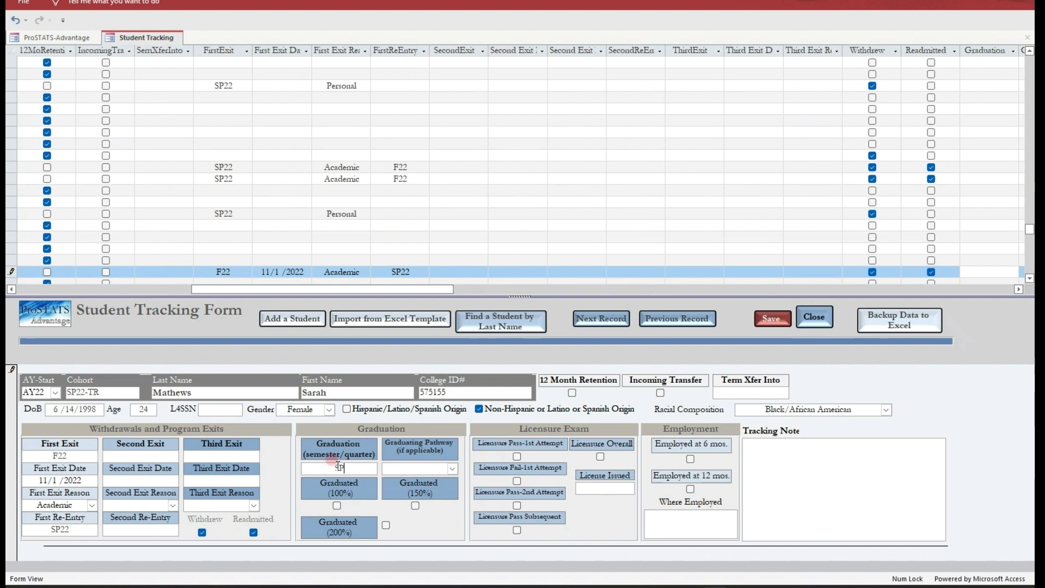
type("24")
left_click(403, 468)
type("traditional")
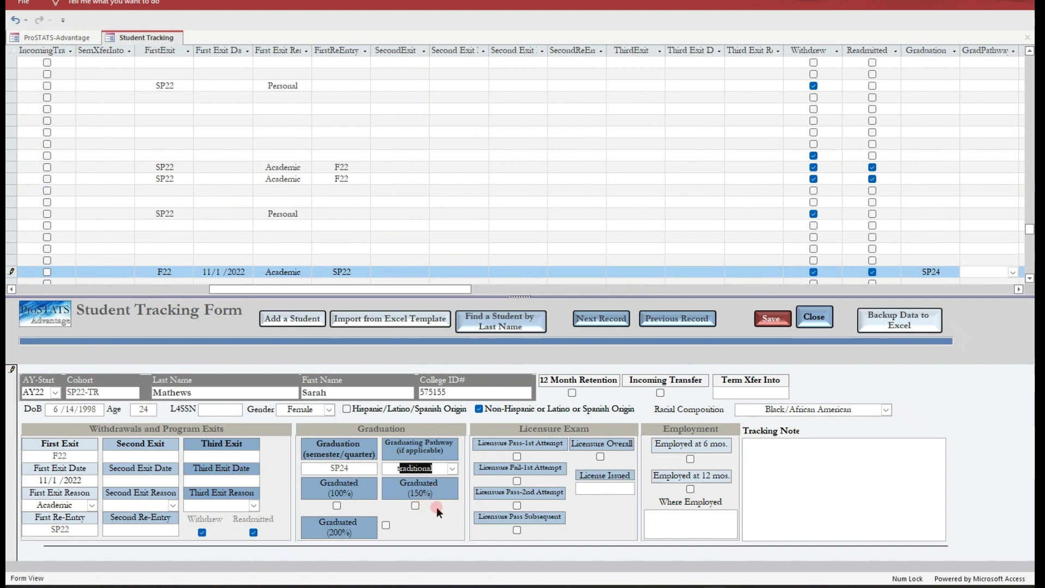
left_click(415, 505)
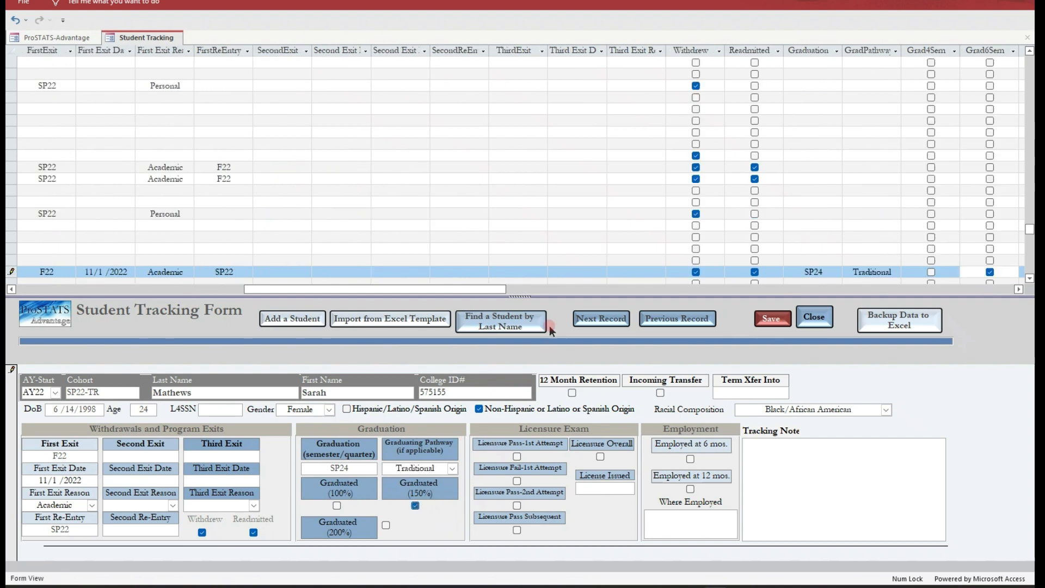
- Find by last name the readmitted SP22-TR student whose first exit date is 10/29/2022
left_click(527, 326)
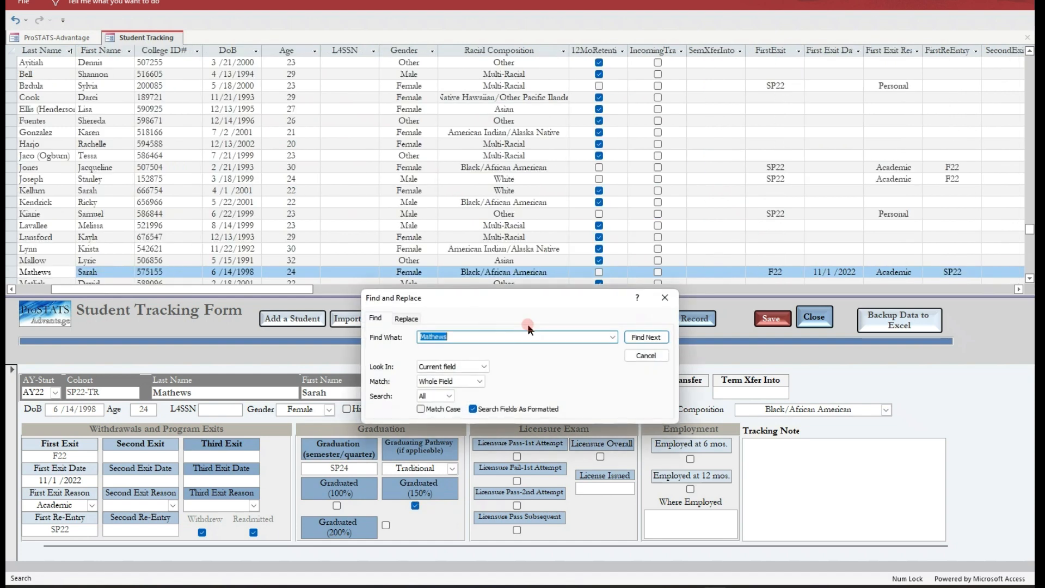
type("pitts")
key("Return")
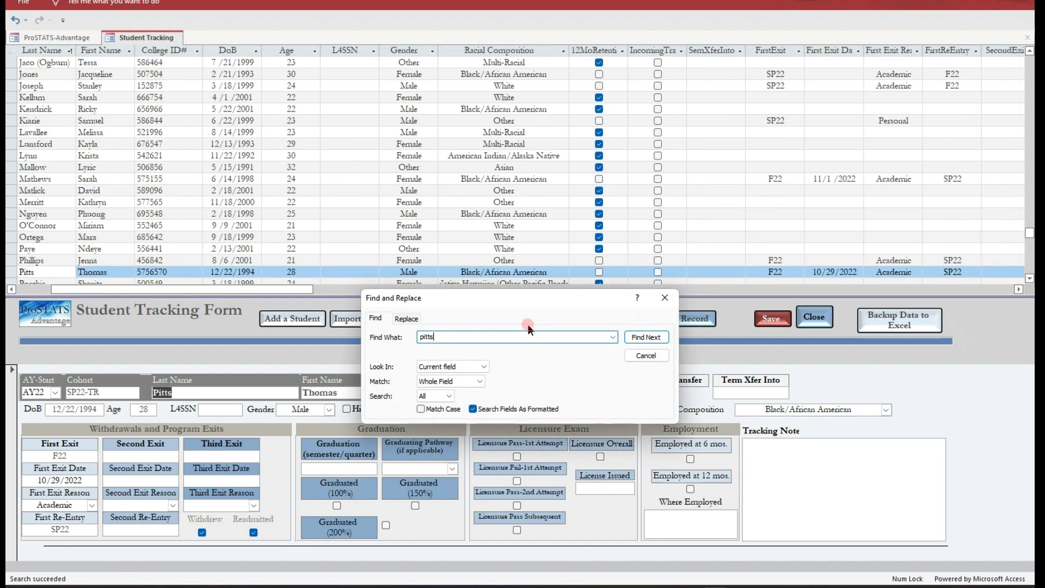
left_click(664, 297)
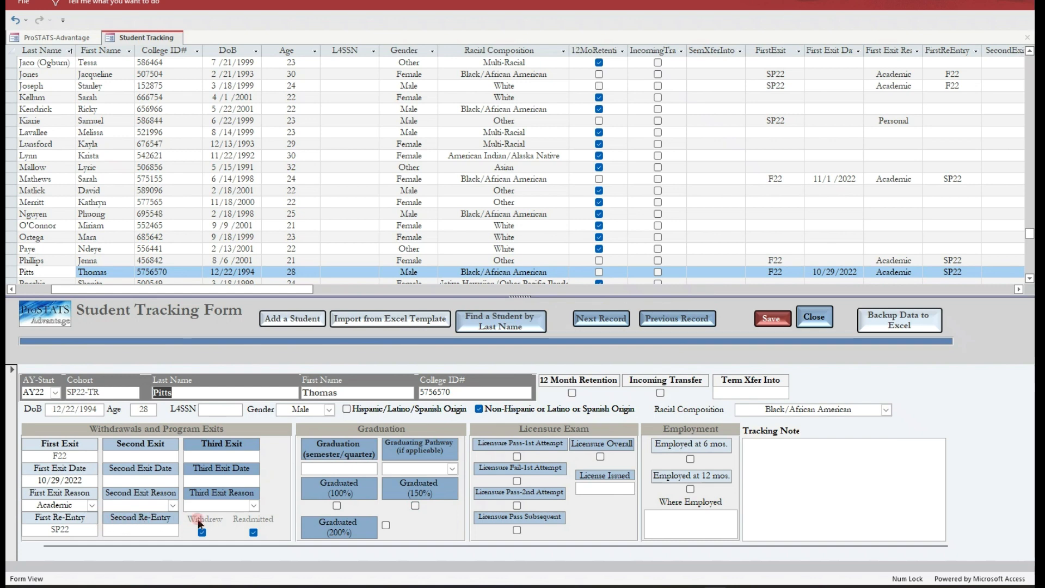
- Set this readmitted student's graduation semester to SP24 and pathway to Traditional, mark Graduated (150%), then save and close the tracking form
left_click(324, 468)
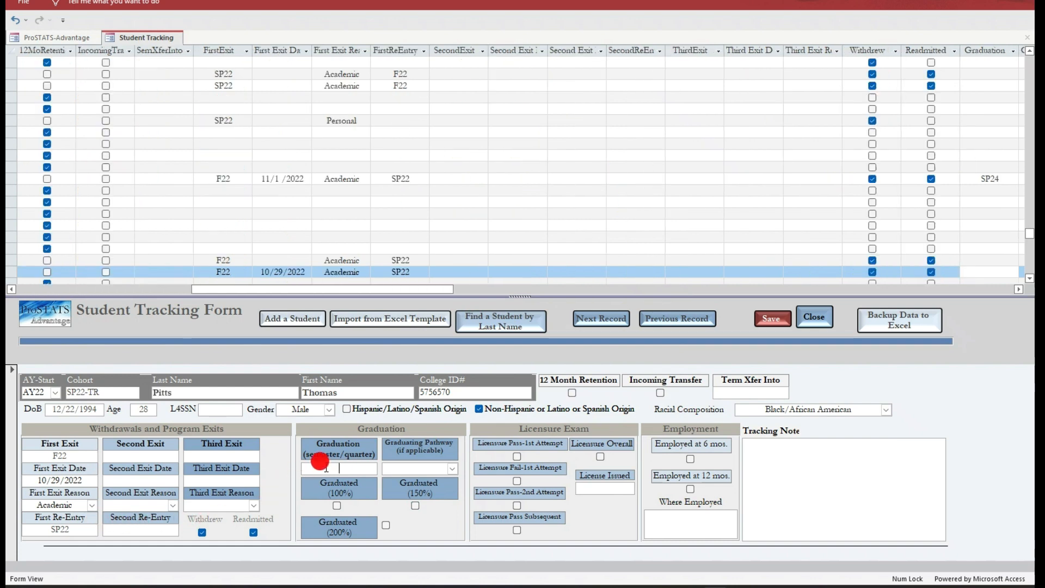
type("SP24")
key("Tab")
type("t")
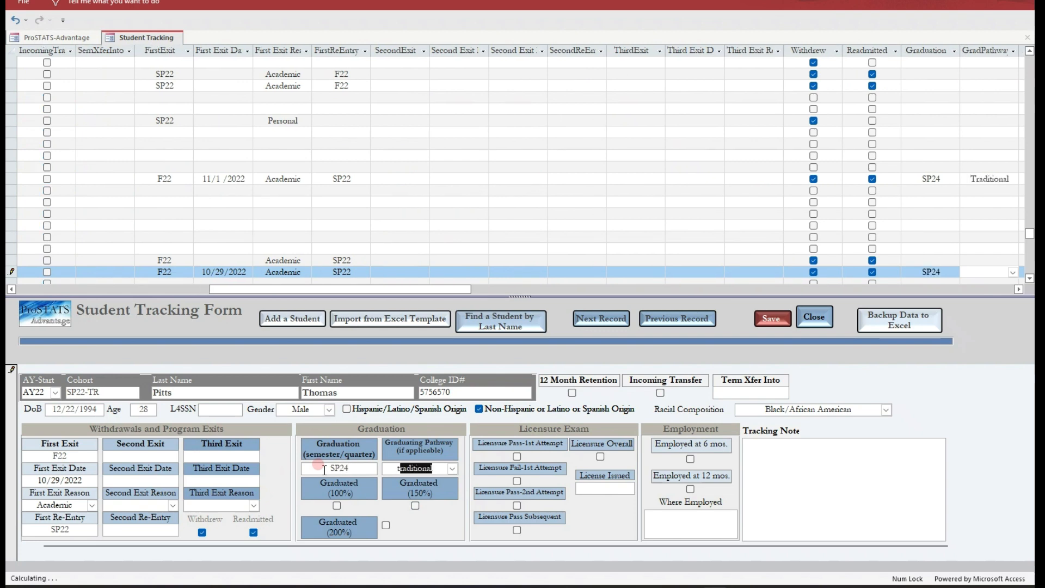
left_click(415, 506)
left_click(778, 322)
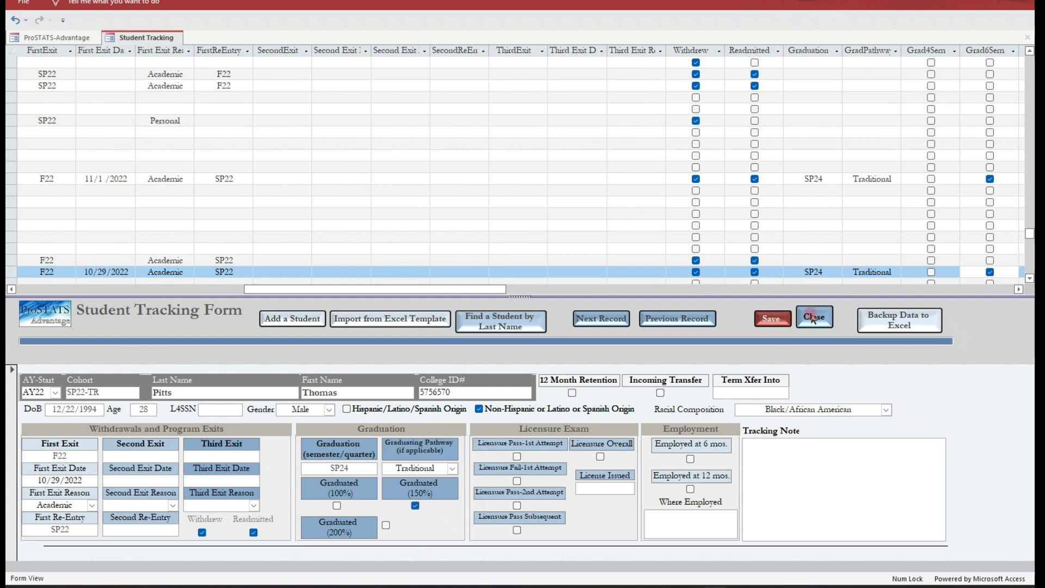
left_click(812, 318)
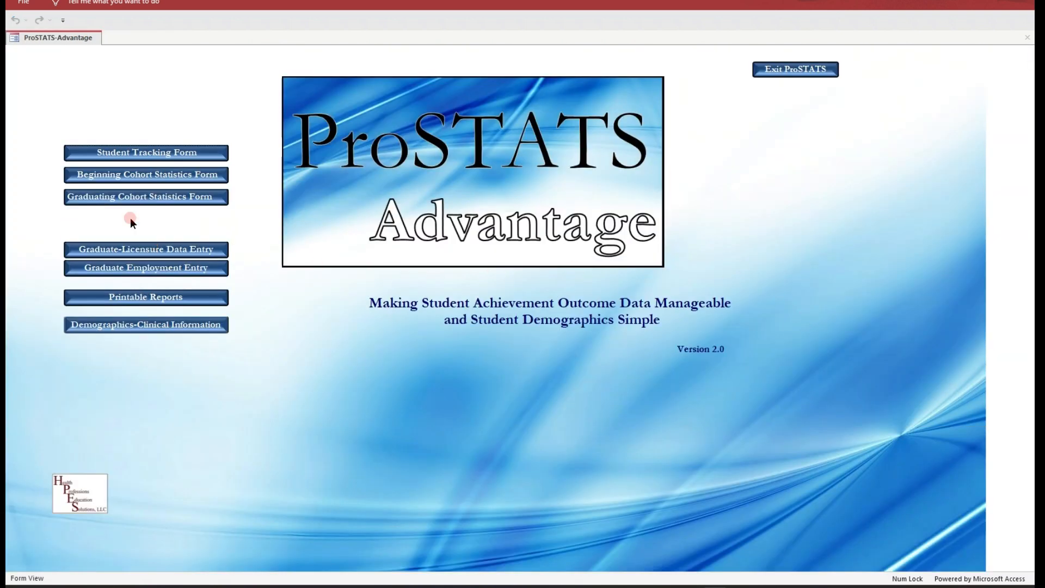
- In the Graduating Cohort Statistics Form for SP24, mark 12 Month Retention for the two readmitted SP22-TR students, save and close
left_click(137, 200)
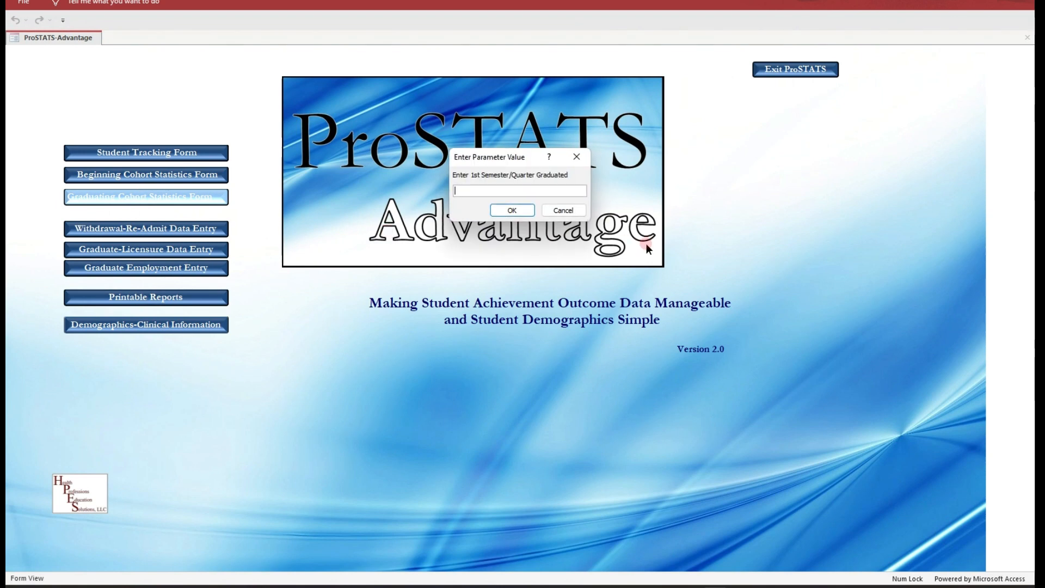
type("sp22")
key("Return")
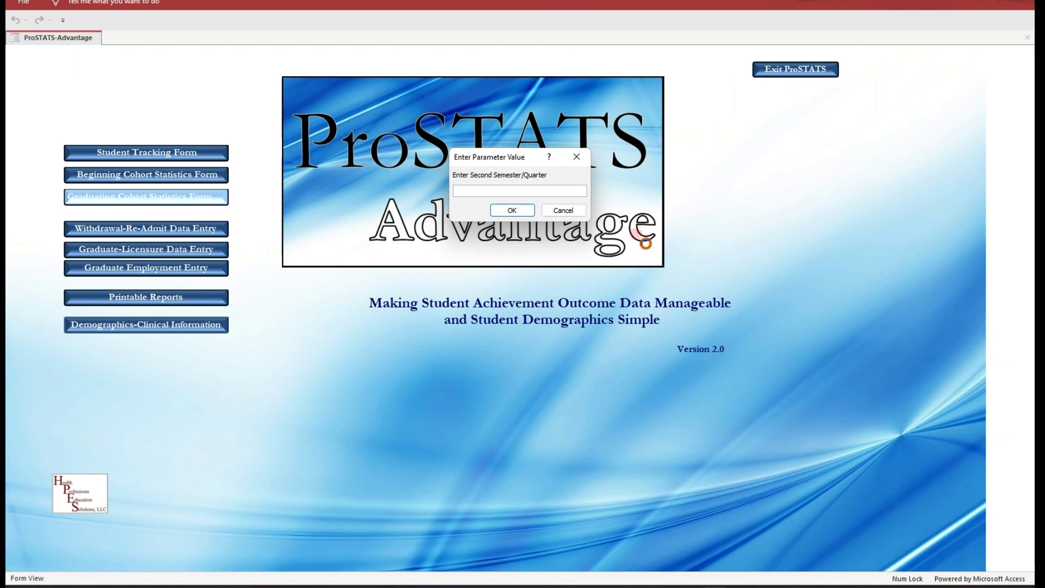
key("Return")
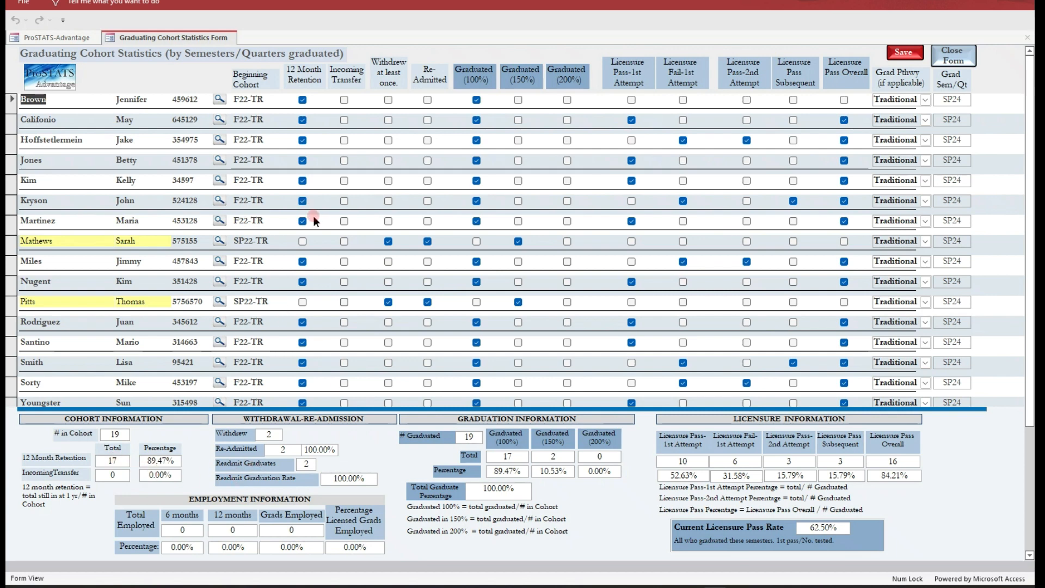
left_click(303, 241)
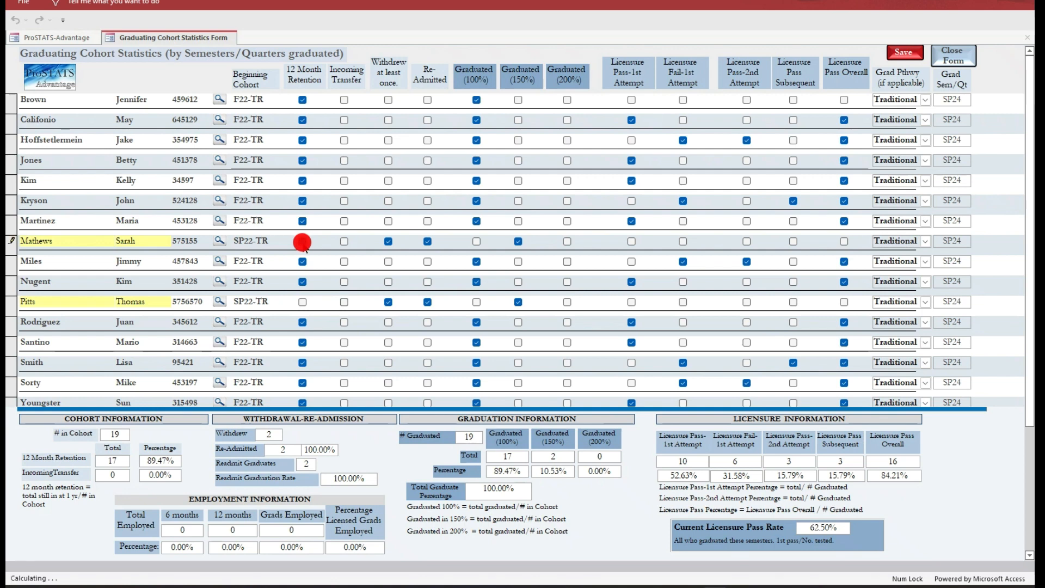
left_click(301, 303)
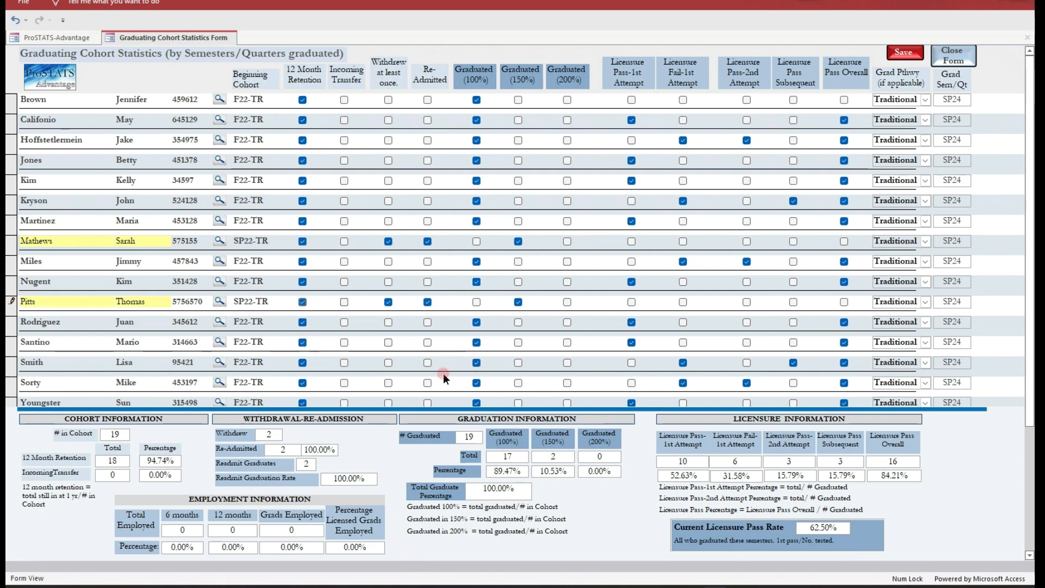
left_click(901, 53)
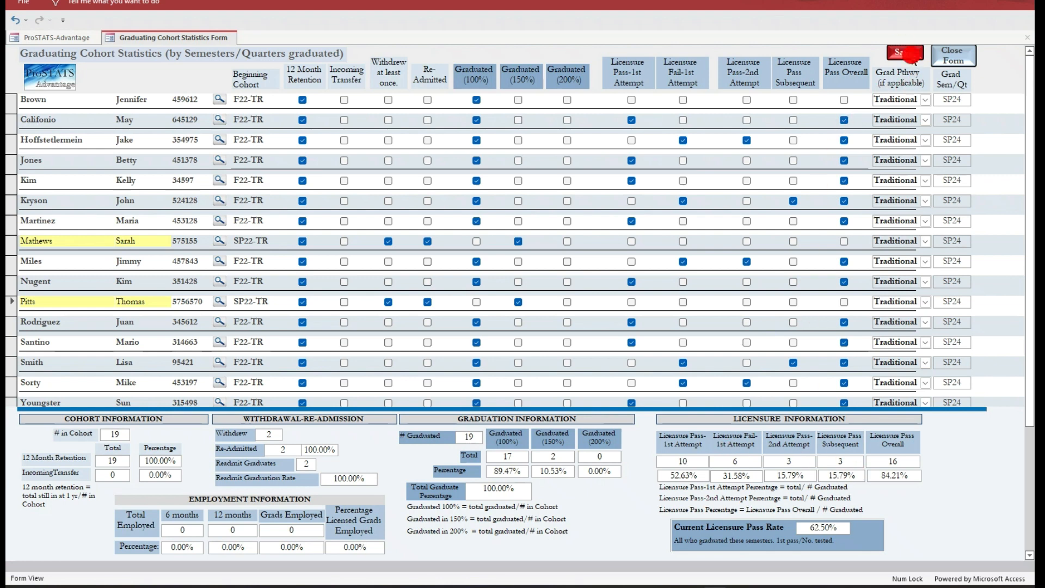
left_click(950, 61)
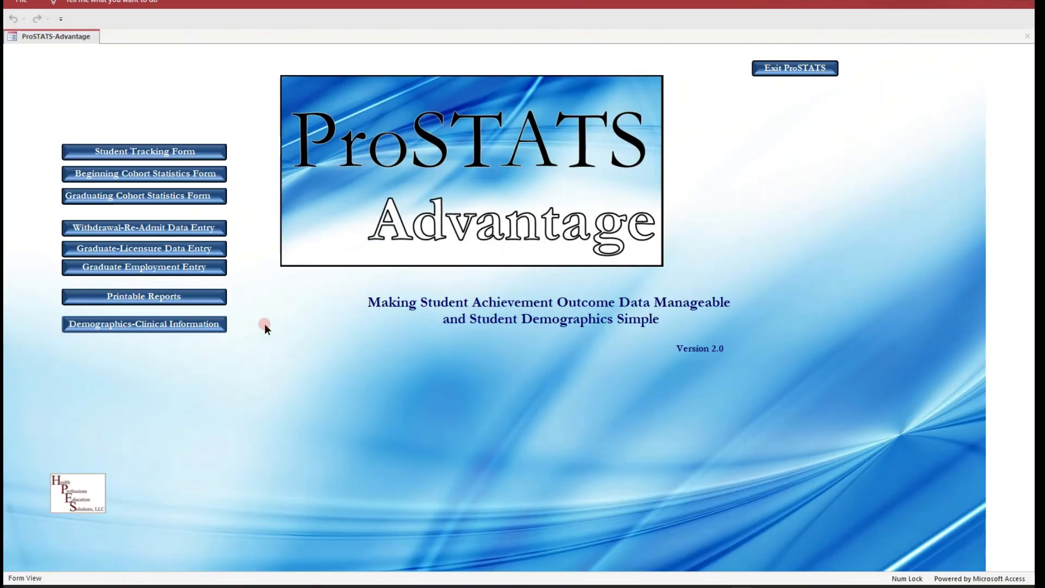
- Open the Graduate Employment Entry form for graduating semester SP24
left_click(164, 270)
left_click(164, 271)
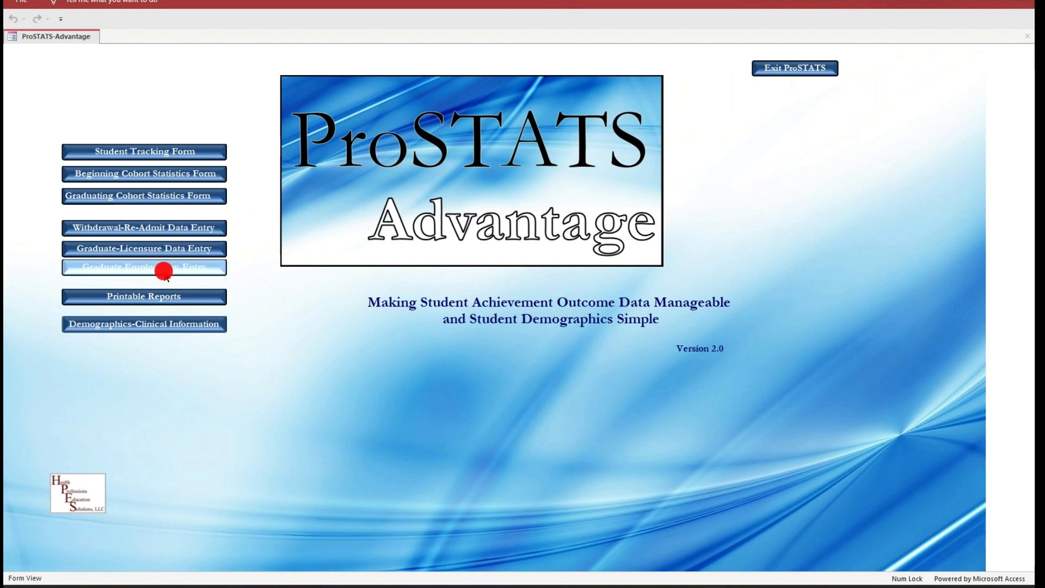
type("sp24")
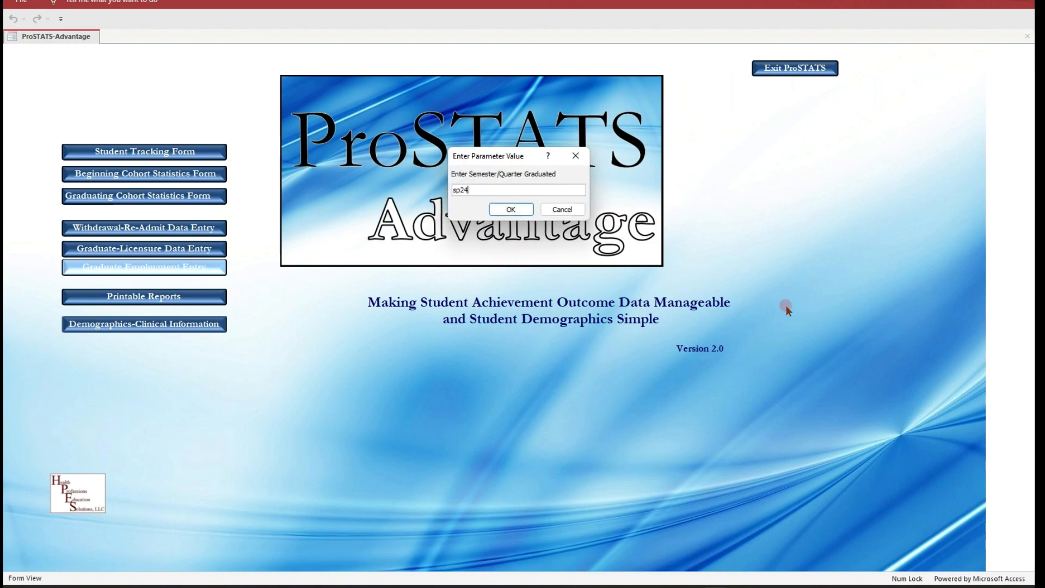
key("Return")
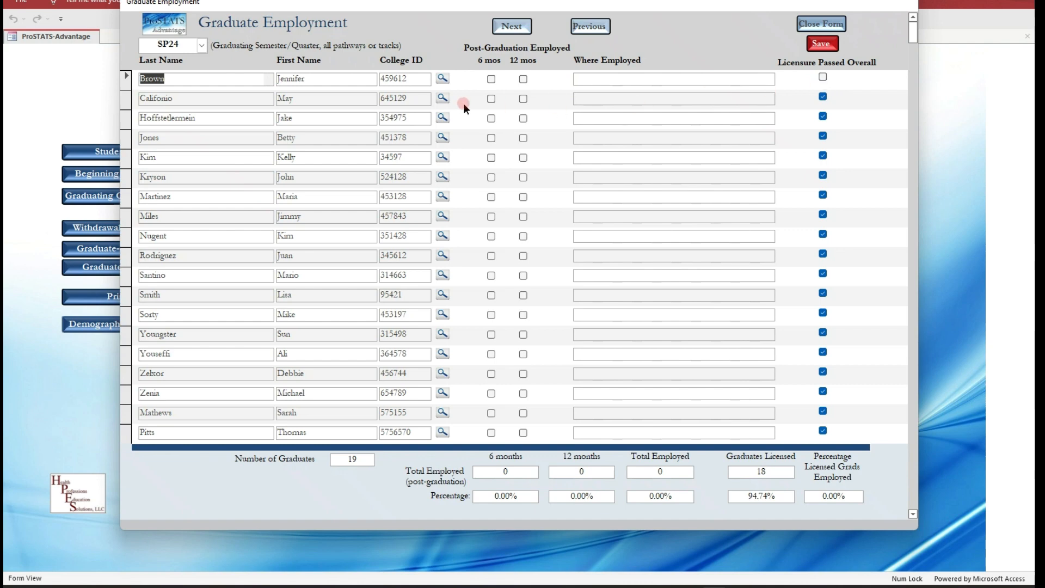
- Mark 6-month employment for the graduates in rows 2, 3, 6, 7 and 9 to 11, and 12-month employment for rows 4, 5 and 8
left_click(490, 99)
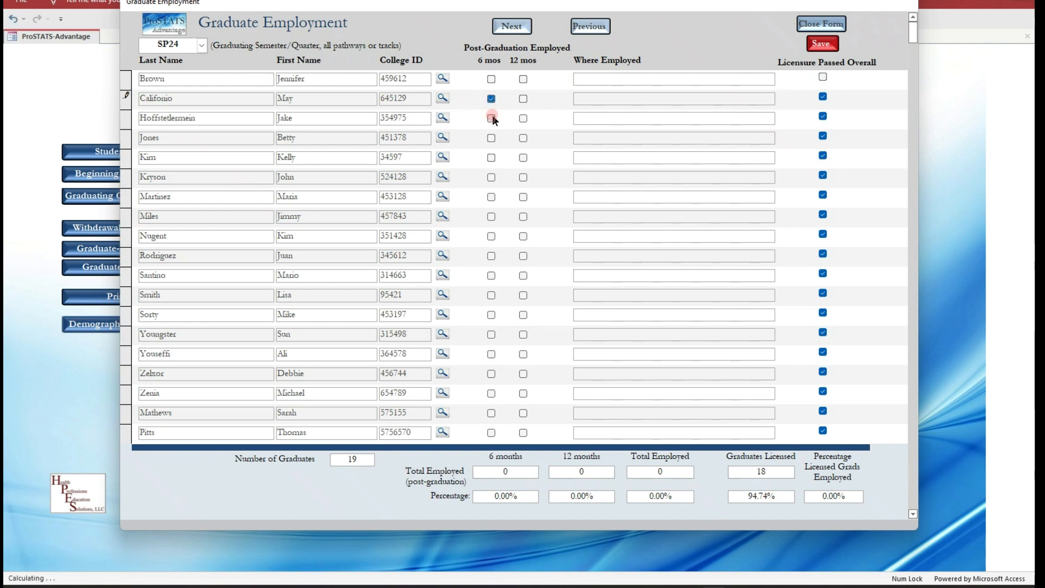
left_click(491, 118)
left_click(521, 136)
left_click(523, 157)
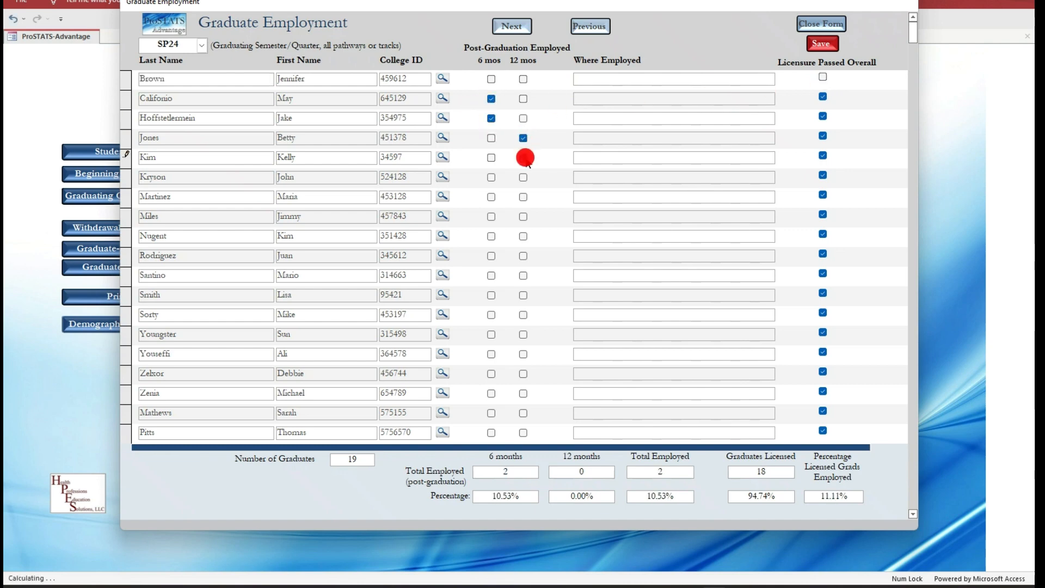
left_click(492, 177)
left_click(490, 196)
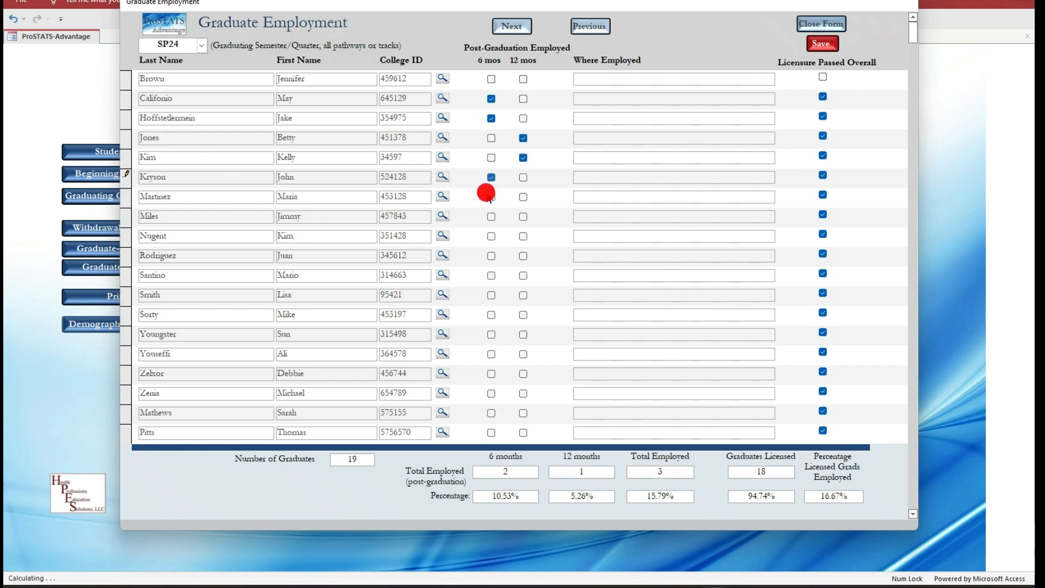
left_click(523, 216)
left_click(491, 236)
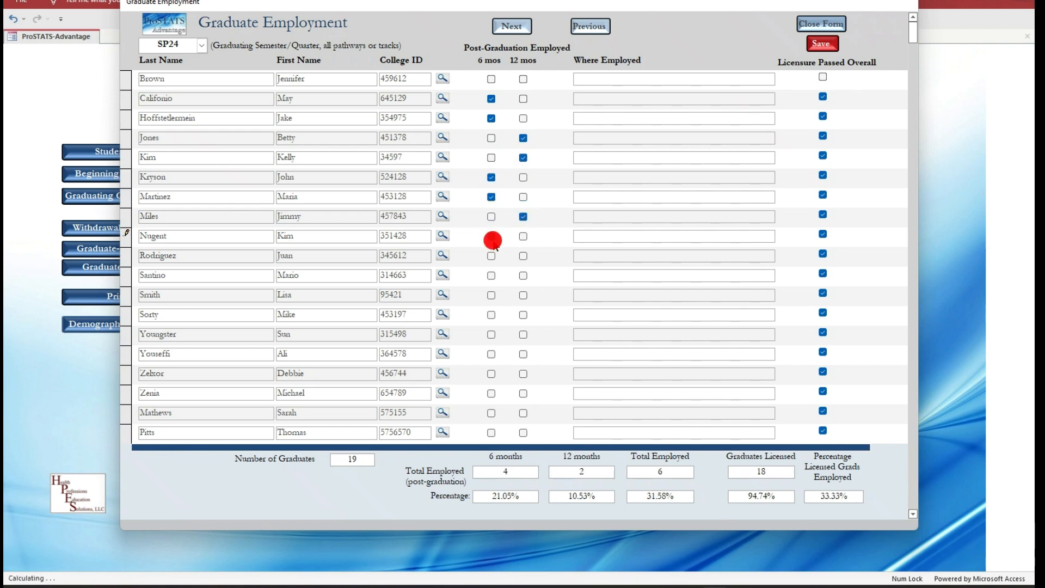
left_click(491, 256)
left_click(492, 276)
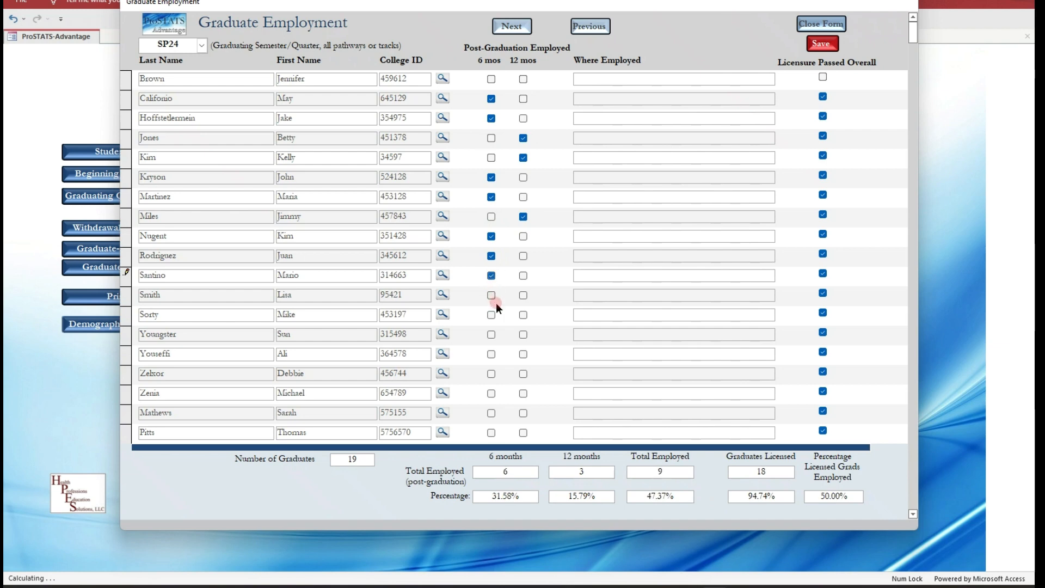
- Mark 6-month employment for the graduates in rows 12 and 13 and 12-month employment for the last six graduates, and save
scroll(495, 303, "down", 1)
left_click(491, 256)
left_click(491, 275)
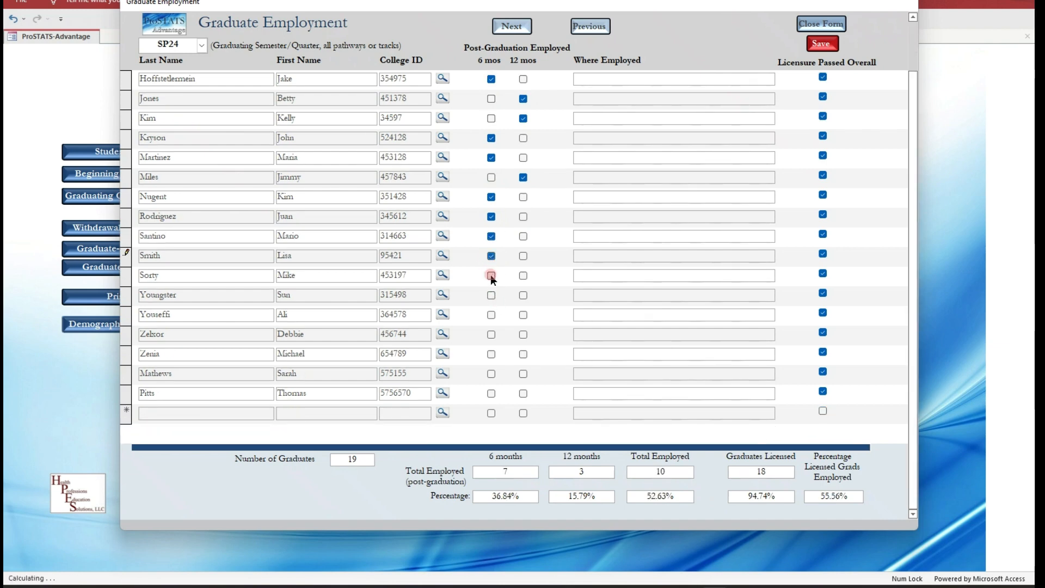
left_click(523, 295)
left_click(523, 315)
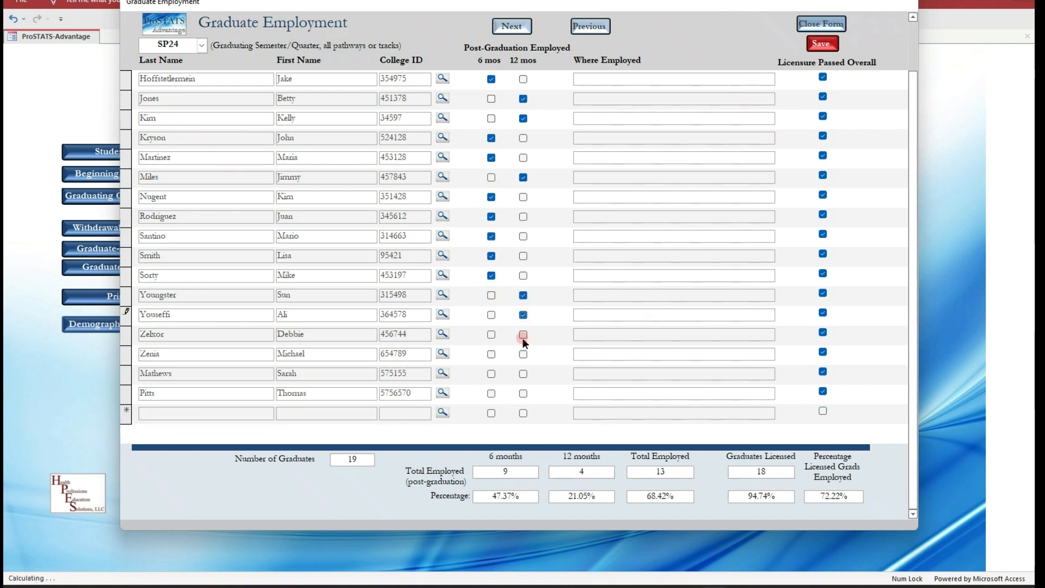
left_click(523, 334)
left_click(523, 354)
left_click(524, 373)
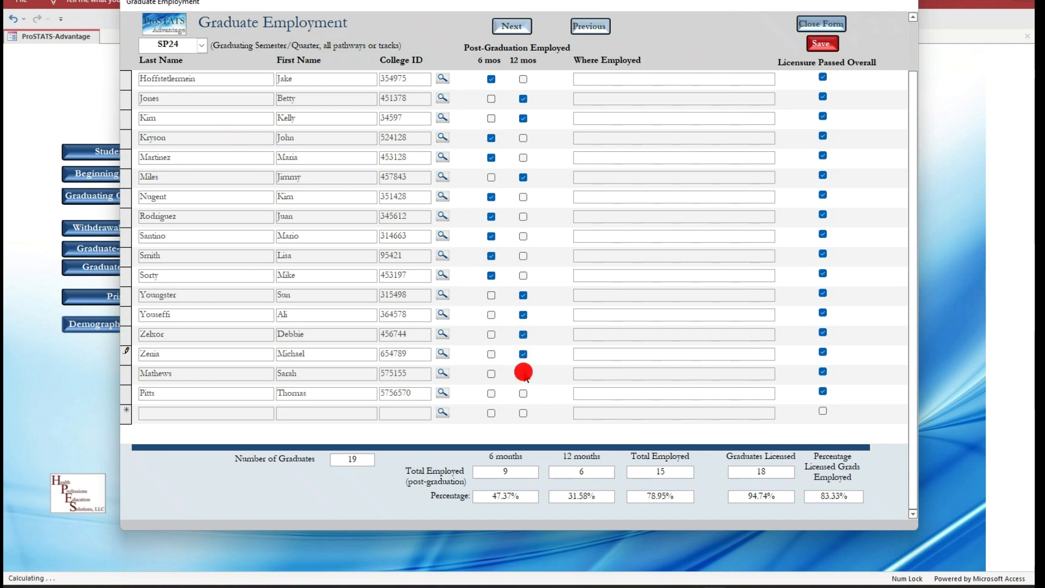
left_click(523, 393)
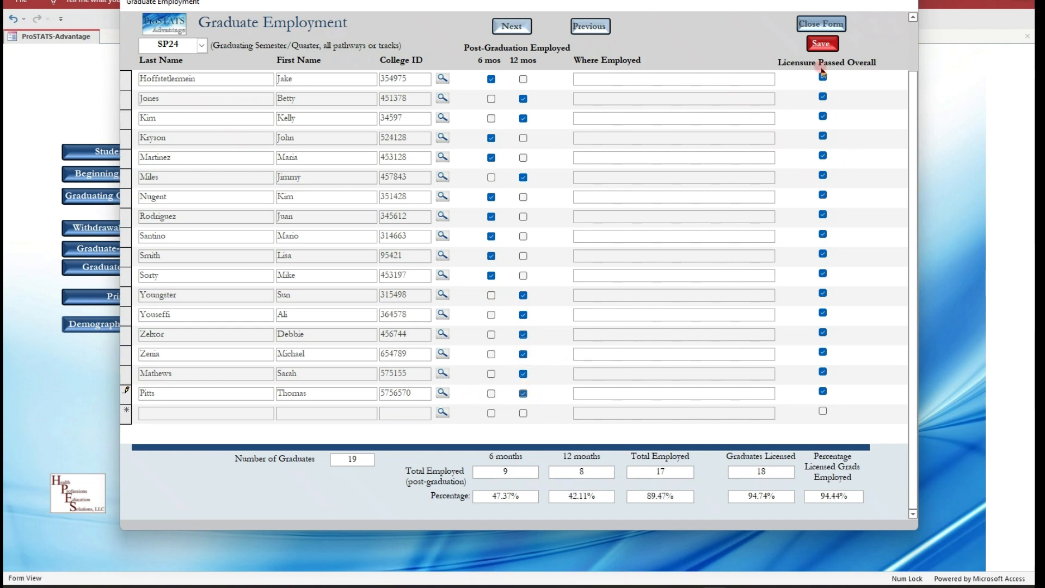
left_click(822, 43)
- Enter "Bapstist Children's Hospital" as the first graduate's place of employment and "Long Term Care" as the second graduate's
scroll(816, 238, "up", 2)
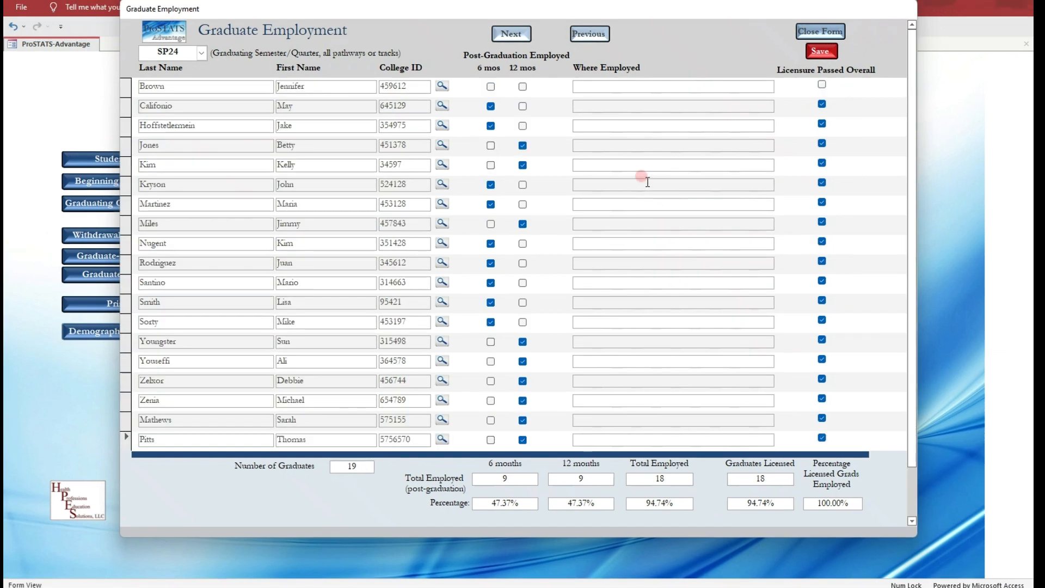
left_click(597, 88)
type("Bapstist Children's Hospital")
left_click(602, 102)
type("L")
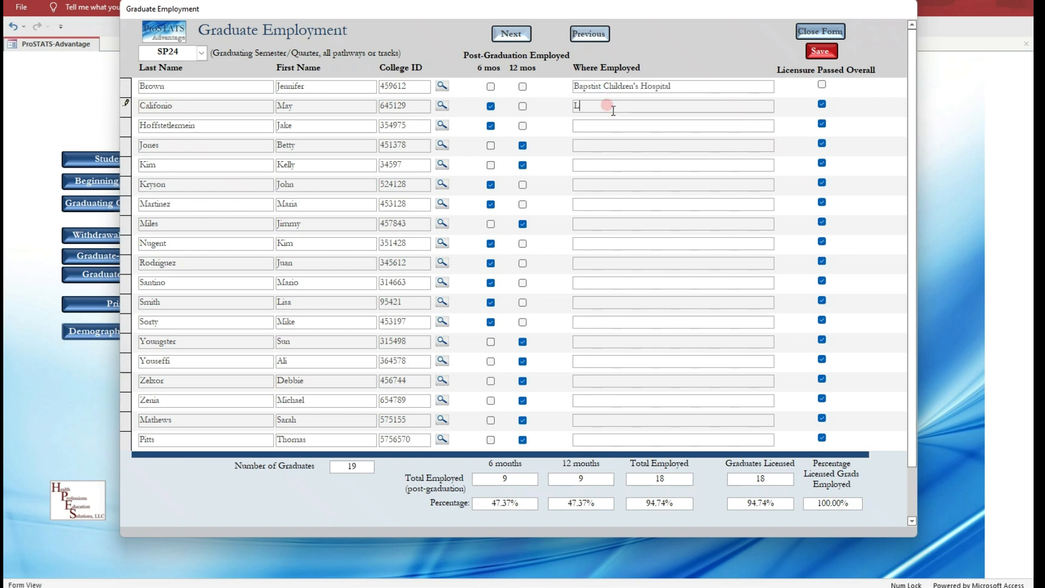
type("ong Term Care")
left_click(615, 125)
type("CR")
key("BackSpace")
key("BackSpace")
key("BackSpace")
key("BackSpace")
key("Tab")
- Close the employment form and review the Graduating Cohort Statistics Form for SP24 with the second semester left blank, closing it too
left_click(831, 34)
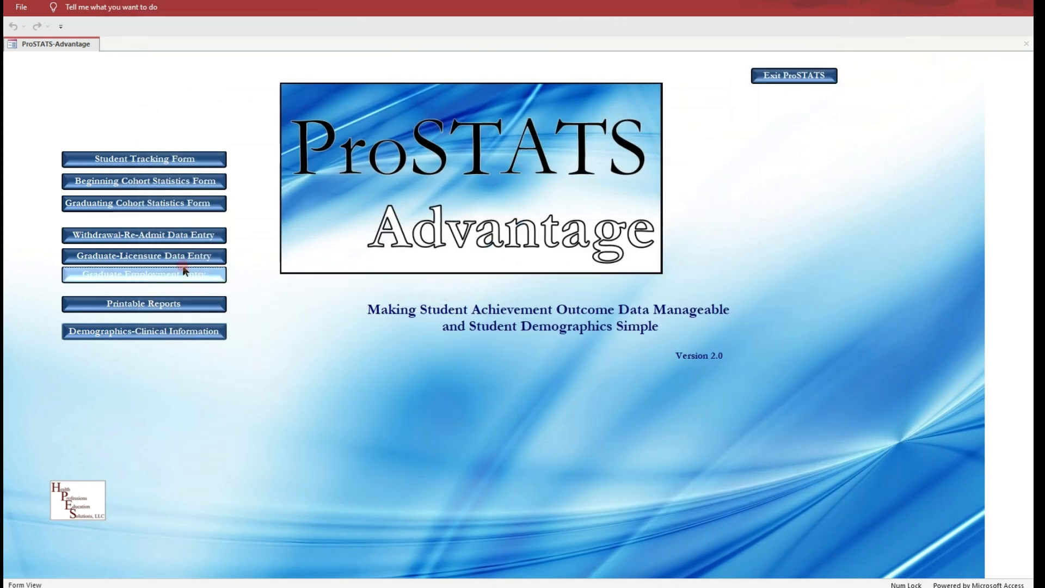
left_click(176, 205)
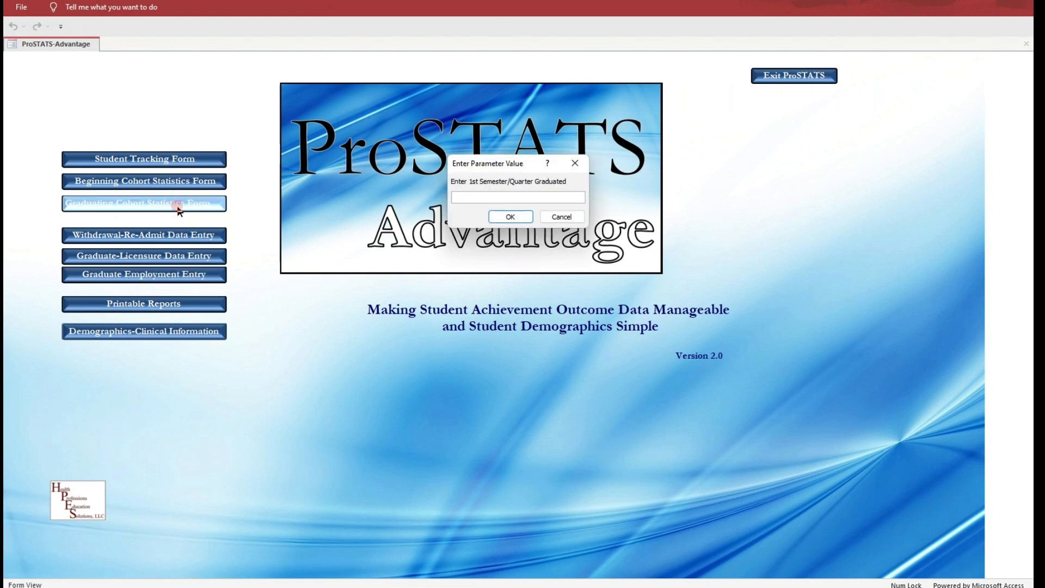
type("sp24")
key("Return")
key("Return")
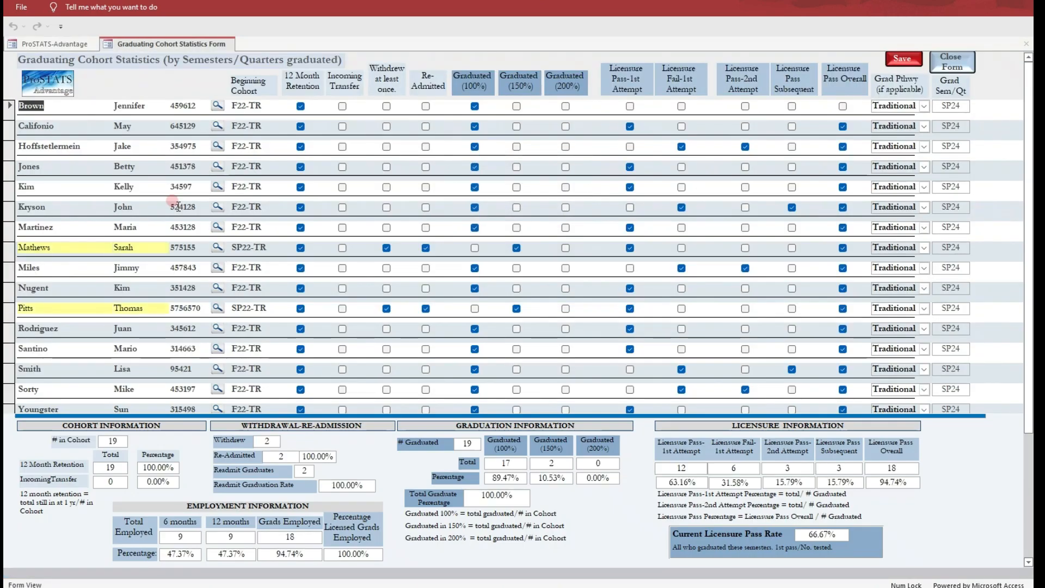
left_click(946, 59)
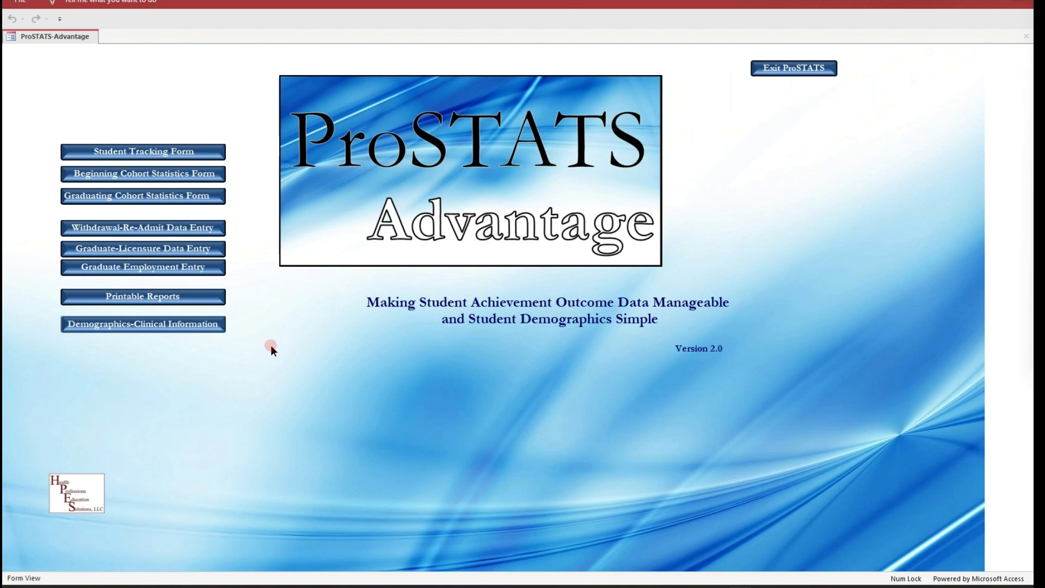
left_click(159, 297)
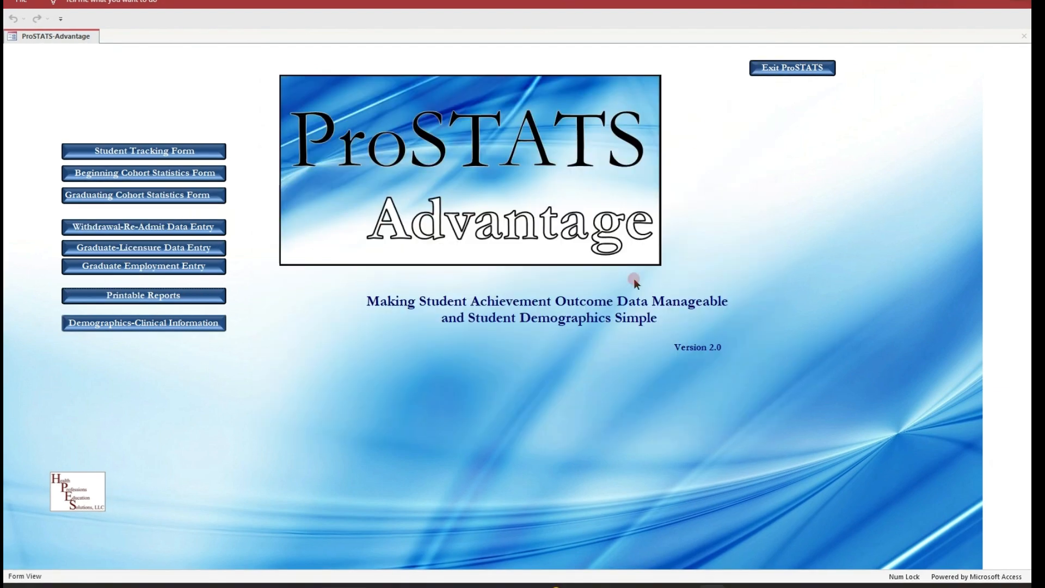
left_click(146, 323)
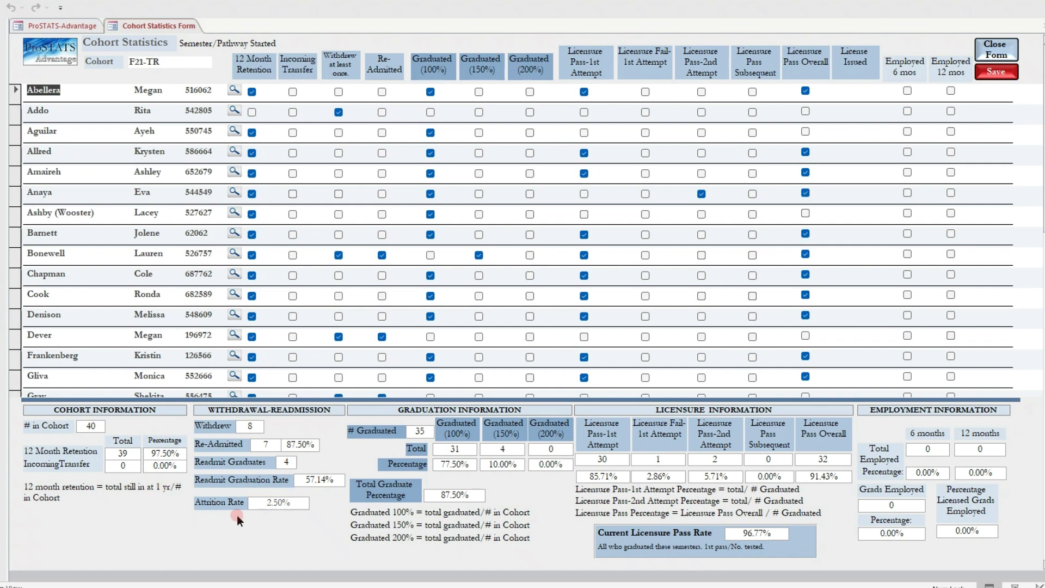
- Check the attrition rate of cohort F21-TR in the Cohort Statistics Form, and close the form
left_click(254, 503)
left_click(1007, 51)
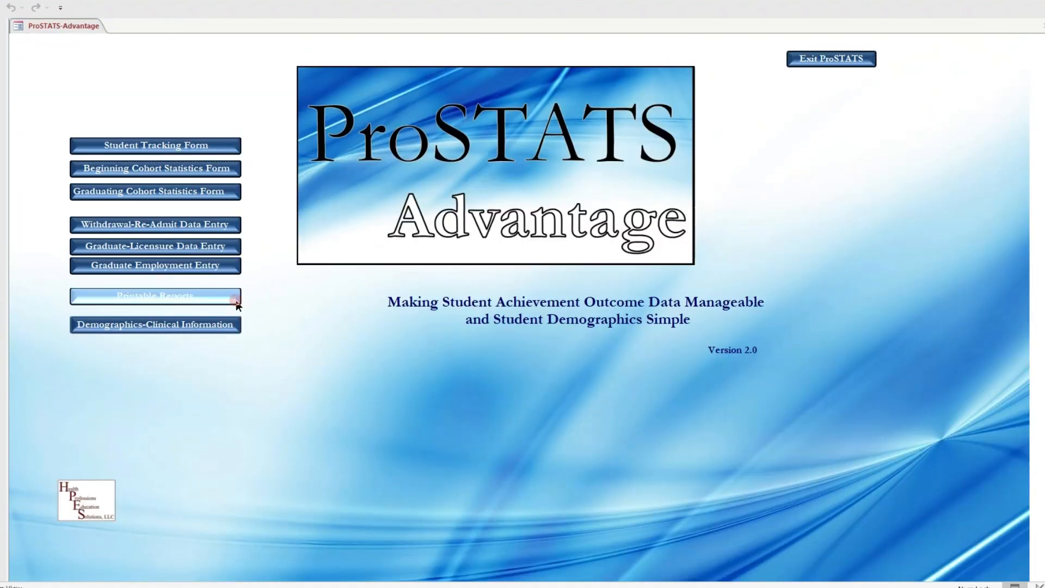
- Generate the printable Attrition Report and examine the attrition figures of the AY20 beginning cohorts
left_click(214, 299)
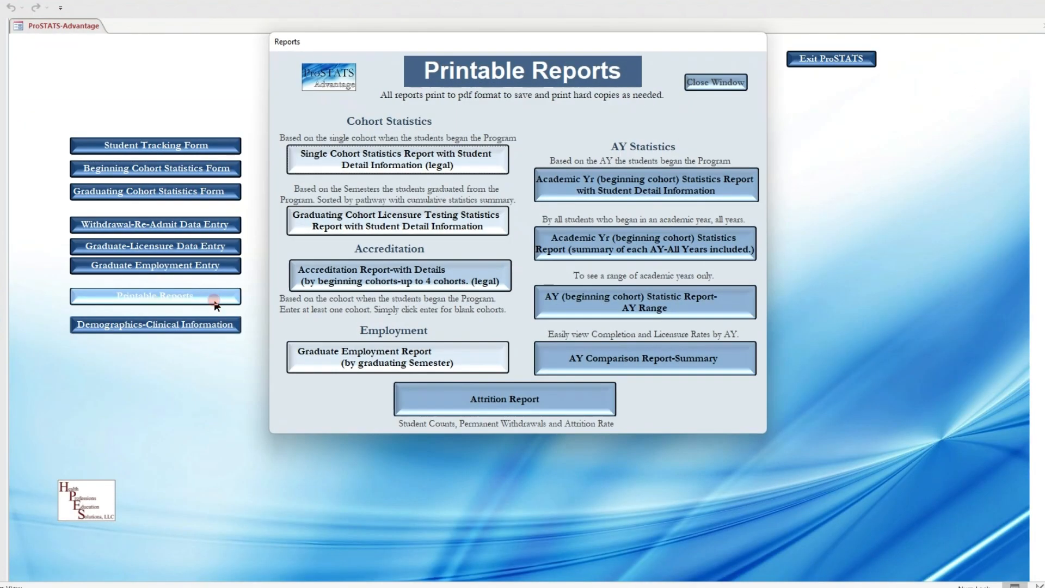
left_click(475, 404)
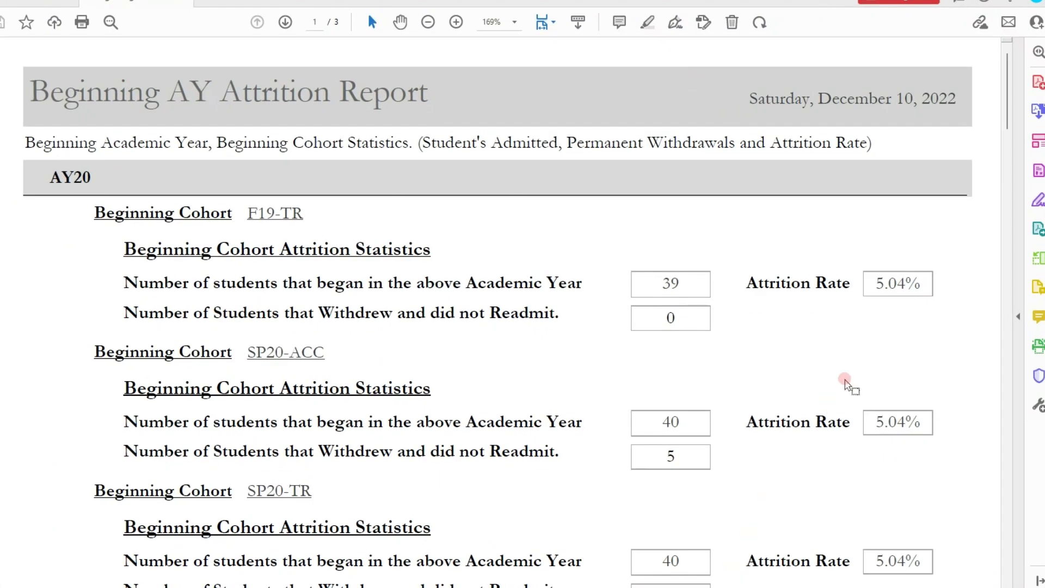
scroll(918, 304, "down", 1)
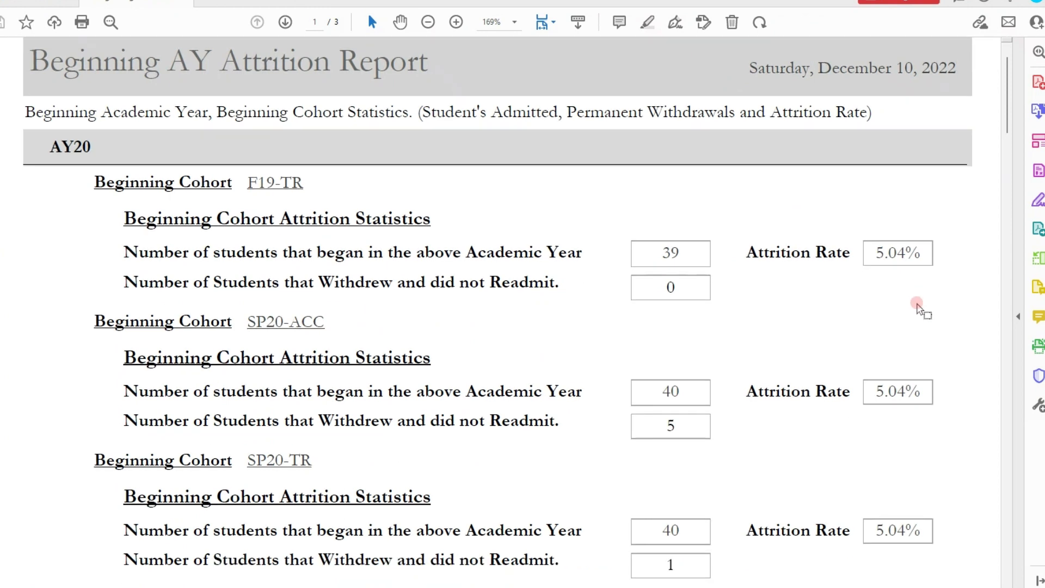
- Examine the AY20 academic year attrition statistics and the AY21 beginning cohorts F20-TR, SP21-ACC and SP21-TR in the report
scroll(918, 304, "down", 2)
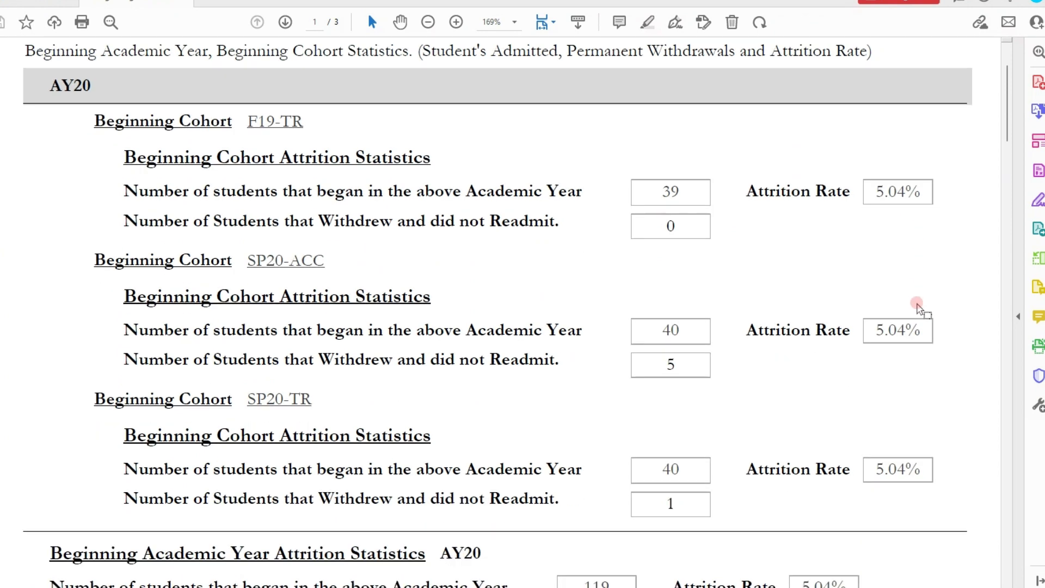
scroll(918, 306, "down", 1)
scroll(917, 304, "down", 1)
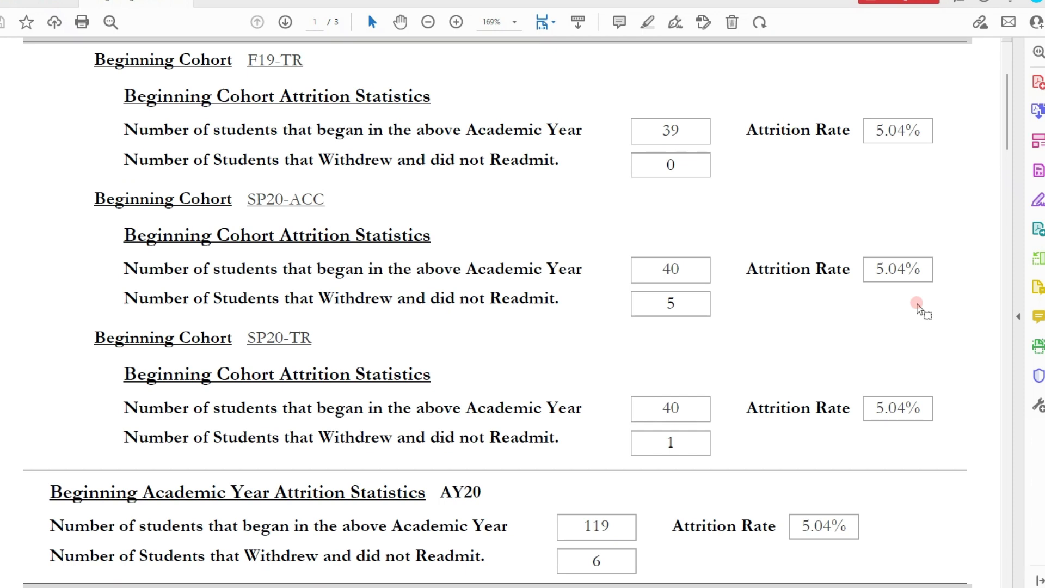
scroll(919, 307, "down", 1)
scroll(918, 306, "down", 1)
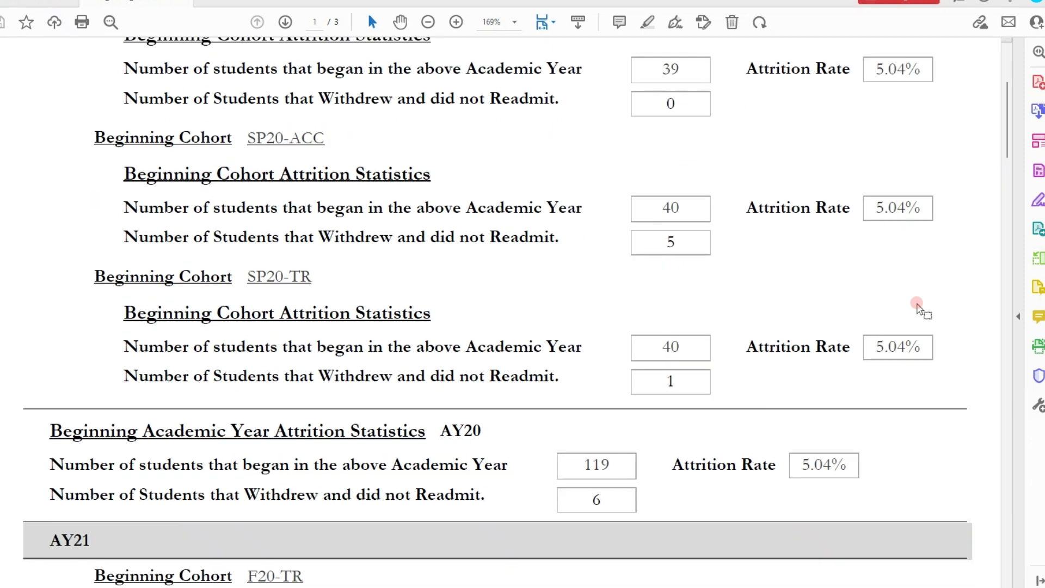
scroll(918, 306, "down", 3)
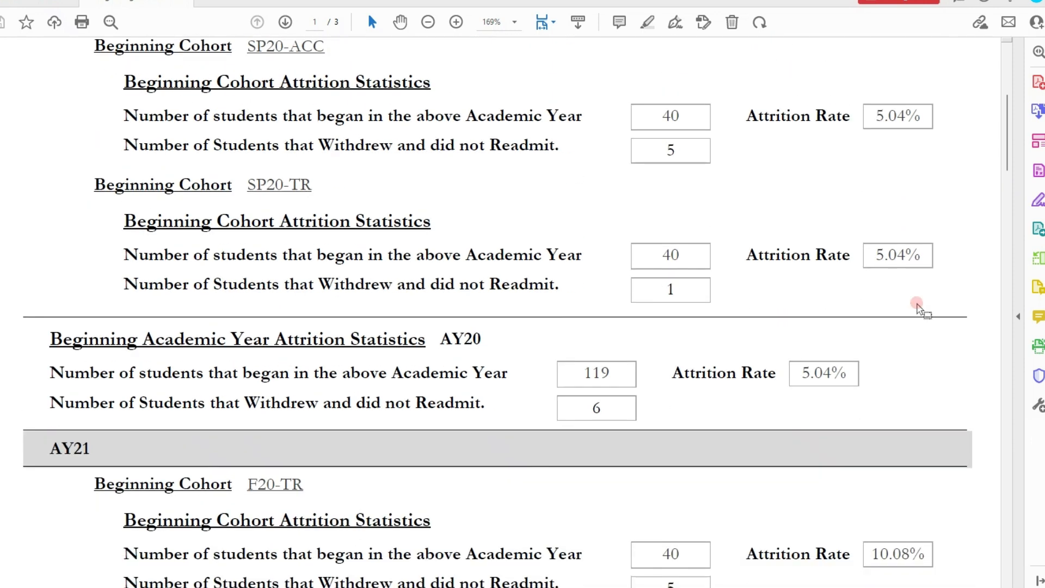
scroll(918, 306, "down", 1)
scroll(918, 306, "down", 2)
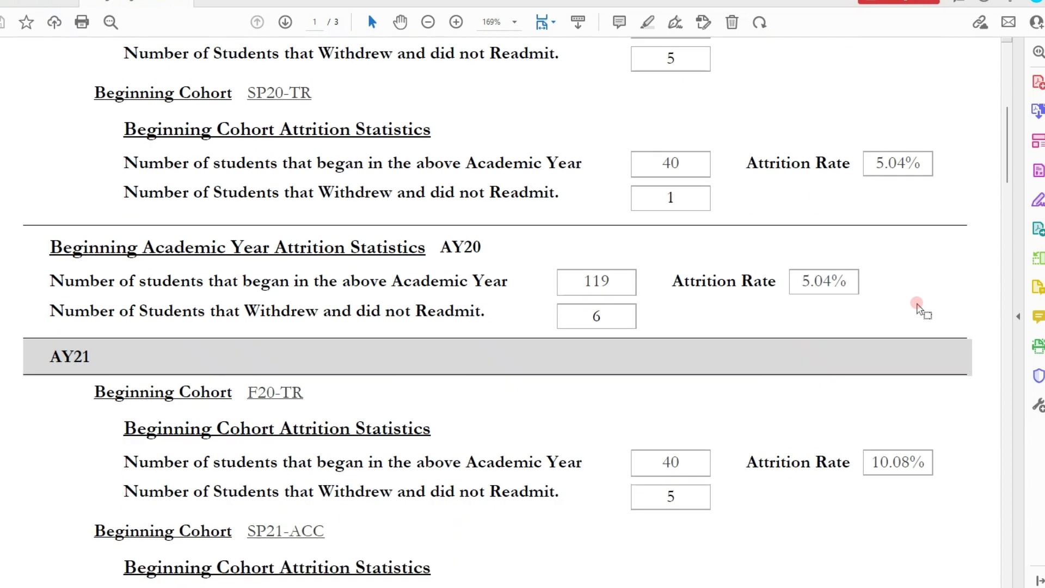
scroll(918, 306, "down", 1)
scroll(918, 306, "down", 4)
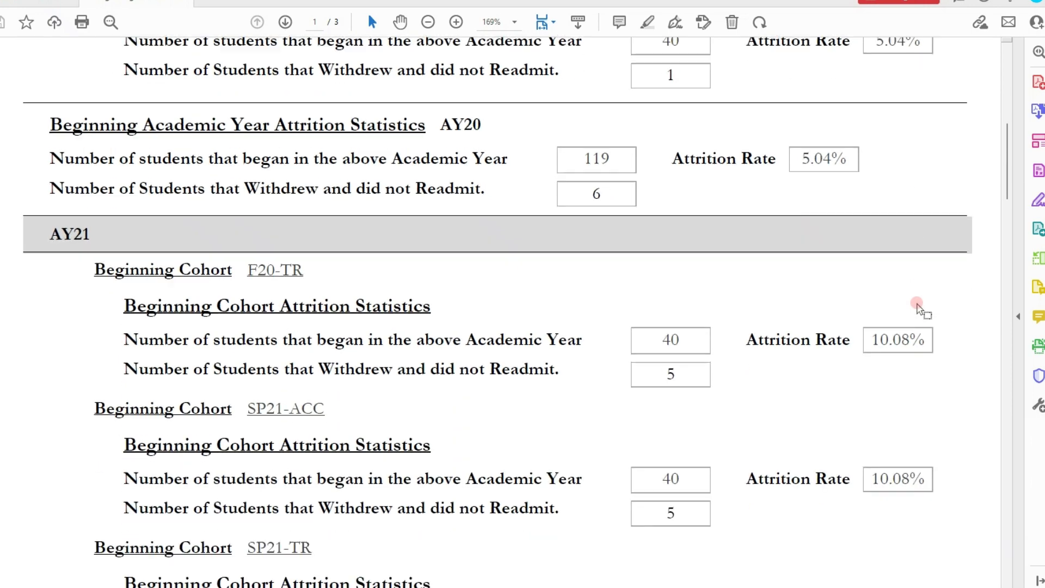
scroll(918, 306, "down", 3)
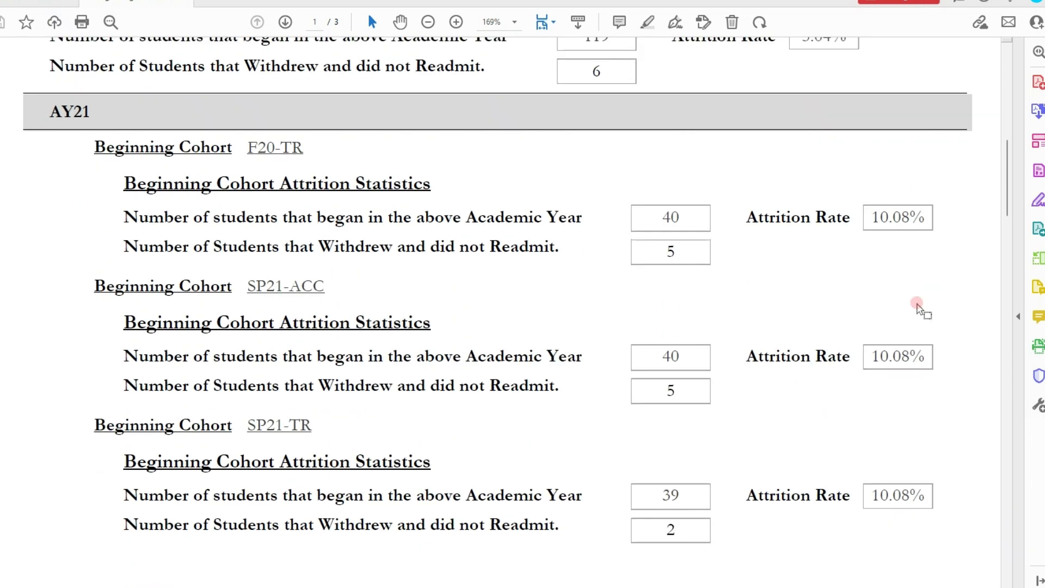
scroll(918, 306, "down", 5)
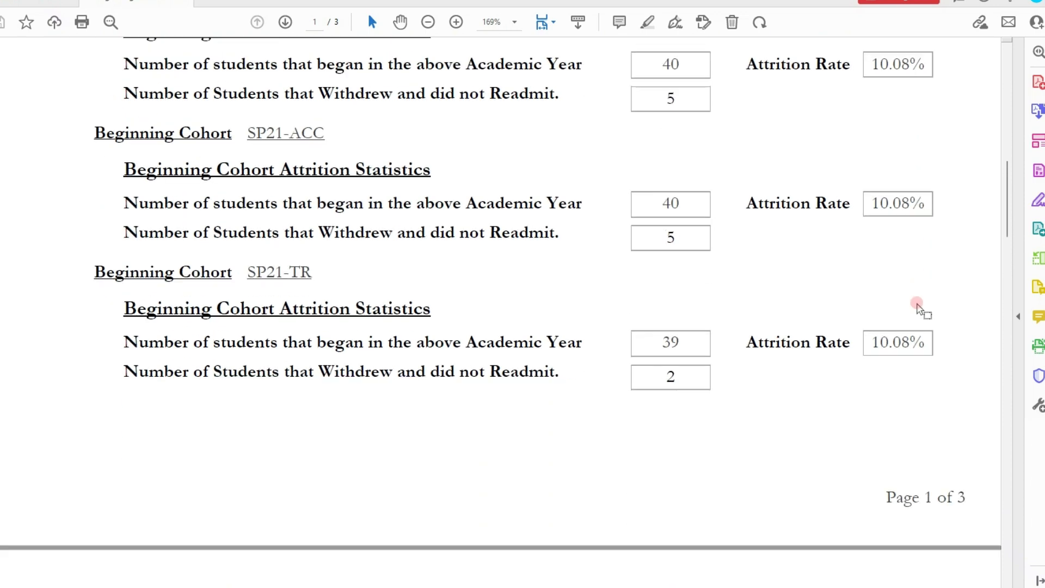
scroll(918, 306, "down", 4)
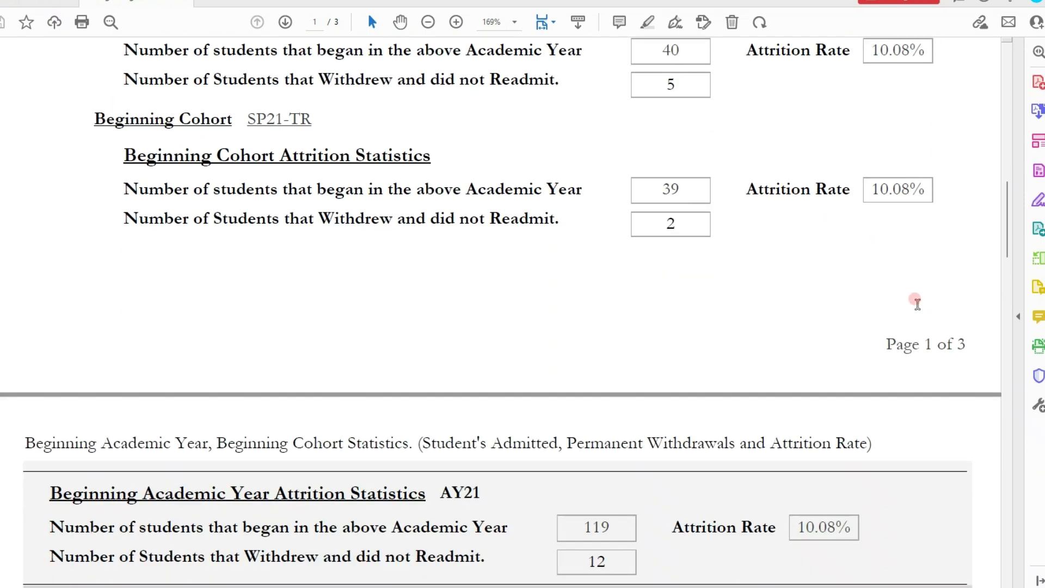
- Examine the attrition statistics from the AY21 summary through AY22 and AY23 to the cumulative section for all academic years
scroll(917, 306, "down", 5)
scroll(918, 306, "down", 7)
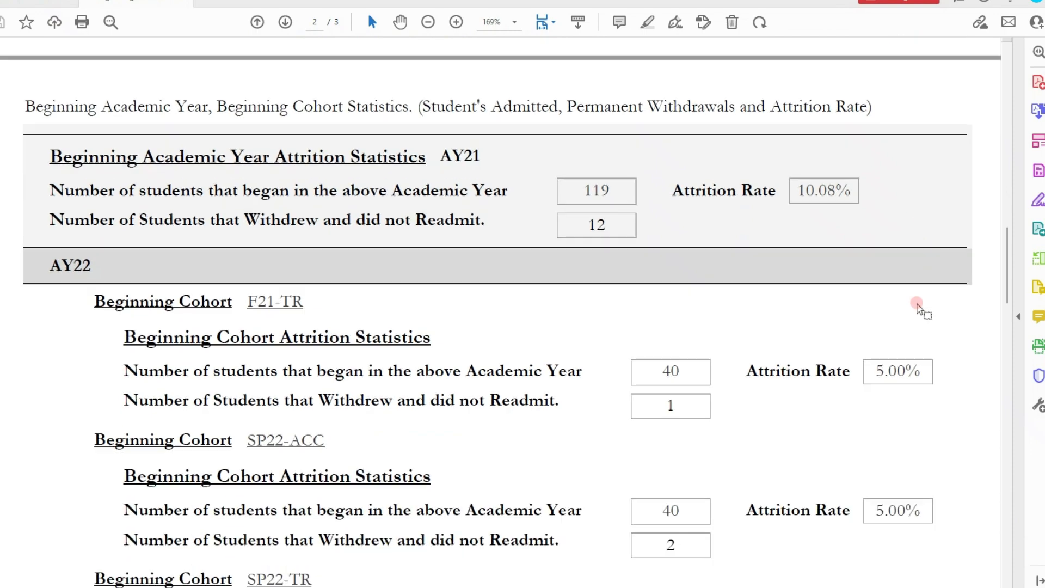
scroll(918, 306, "down", 6)
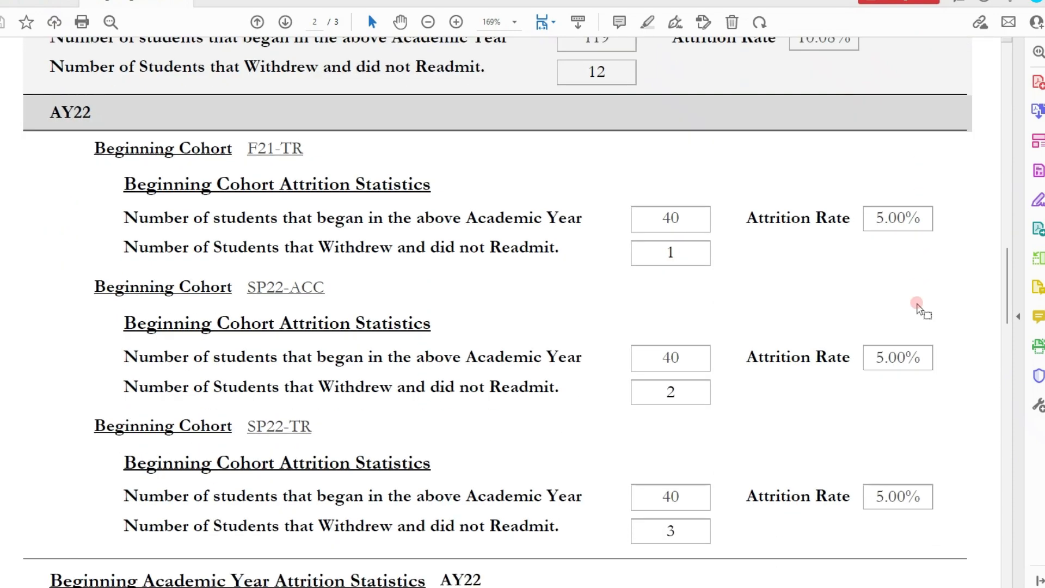
scroll(918, 306, "down", 6)
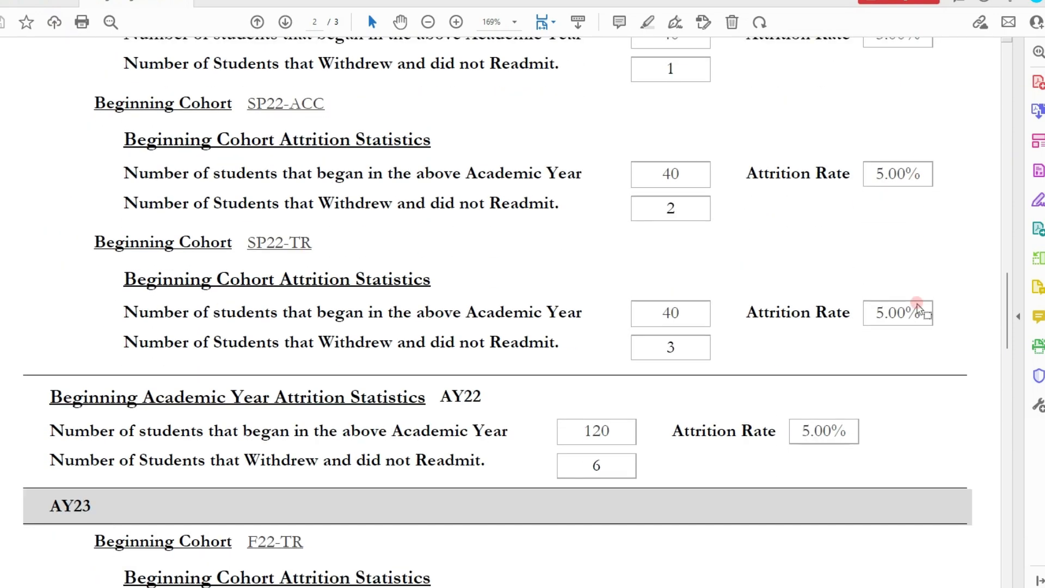
left_click(1006, 543)
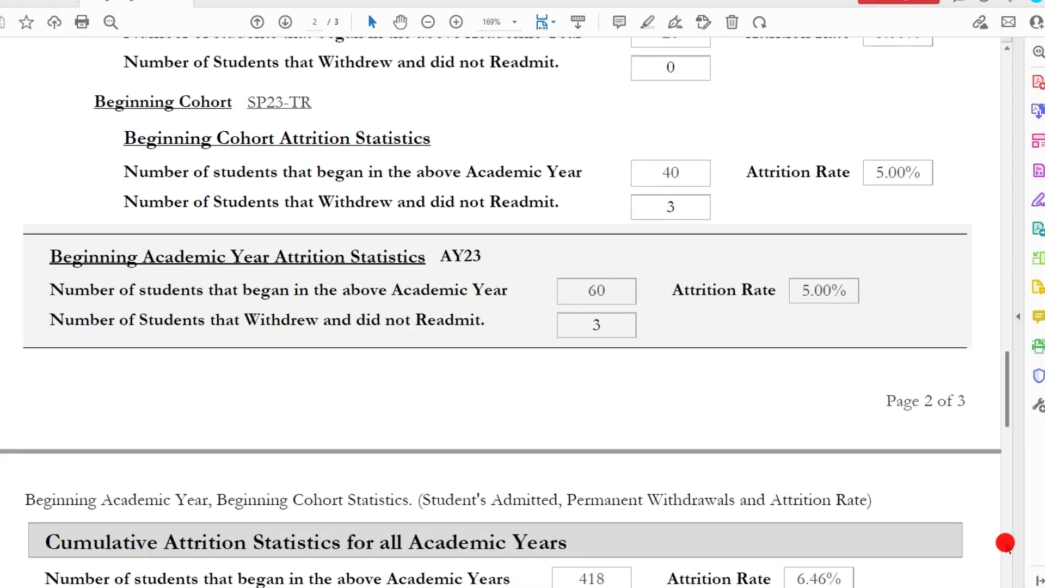
scroll(988, 528, "down", 6)
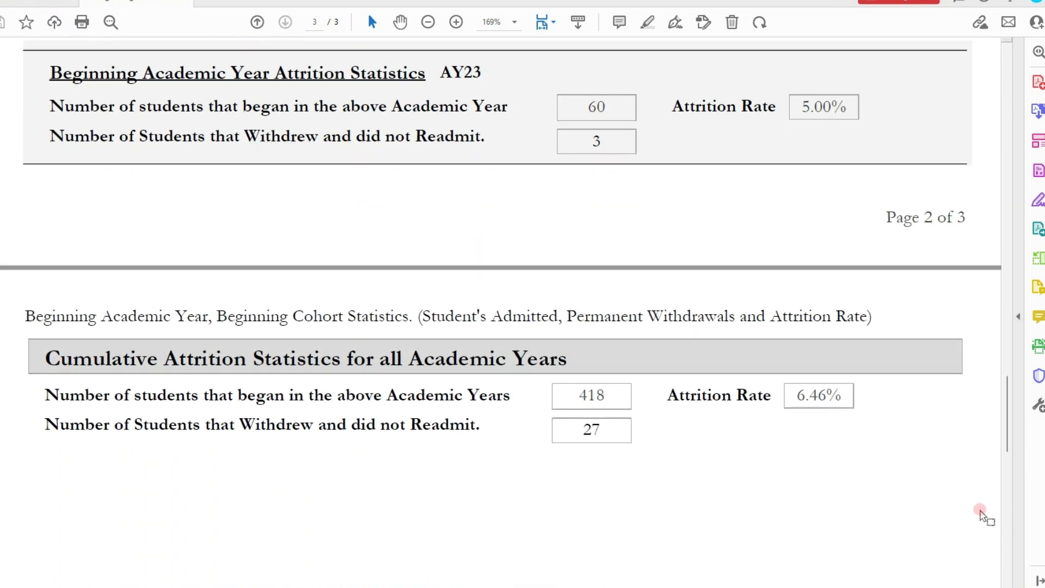
scroll(983, 516, "down", 2)
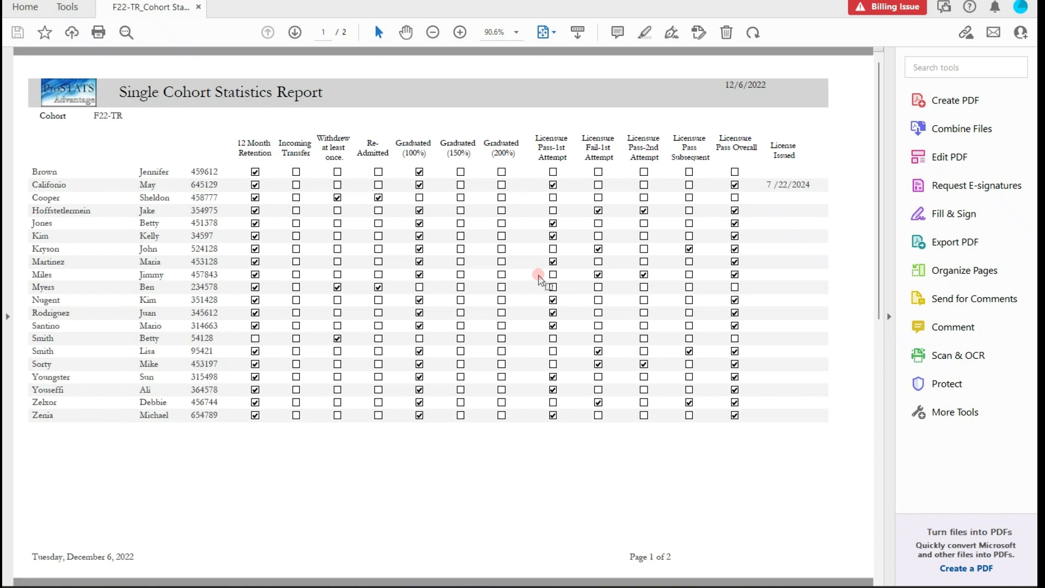
- Review the Single Cohort Statistics Report for F22-TR and the Demographics-Graduation Cohort Report for SP24, including its composition summary
scroll(523, 286, "down", 2)
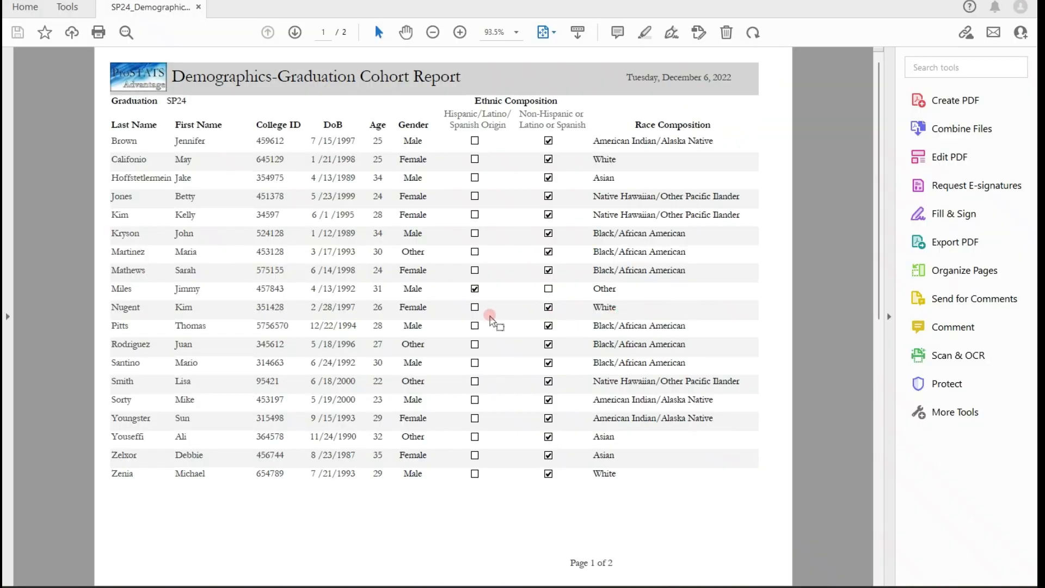
scroll(490, 317, "down", 2)
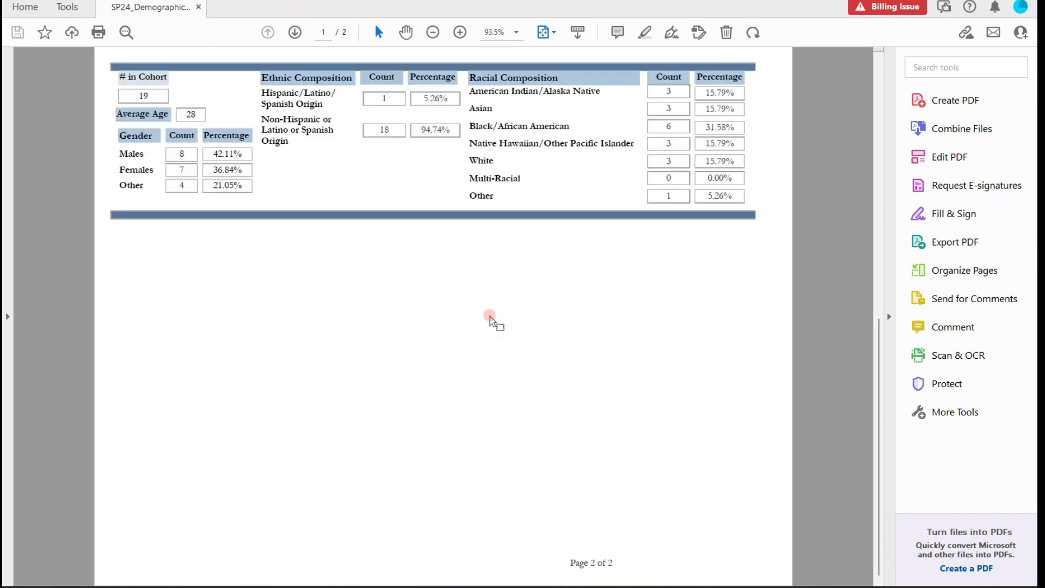